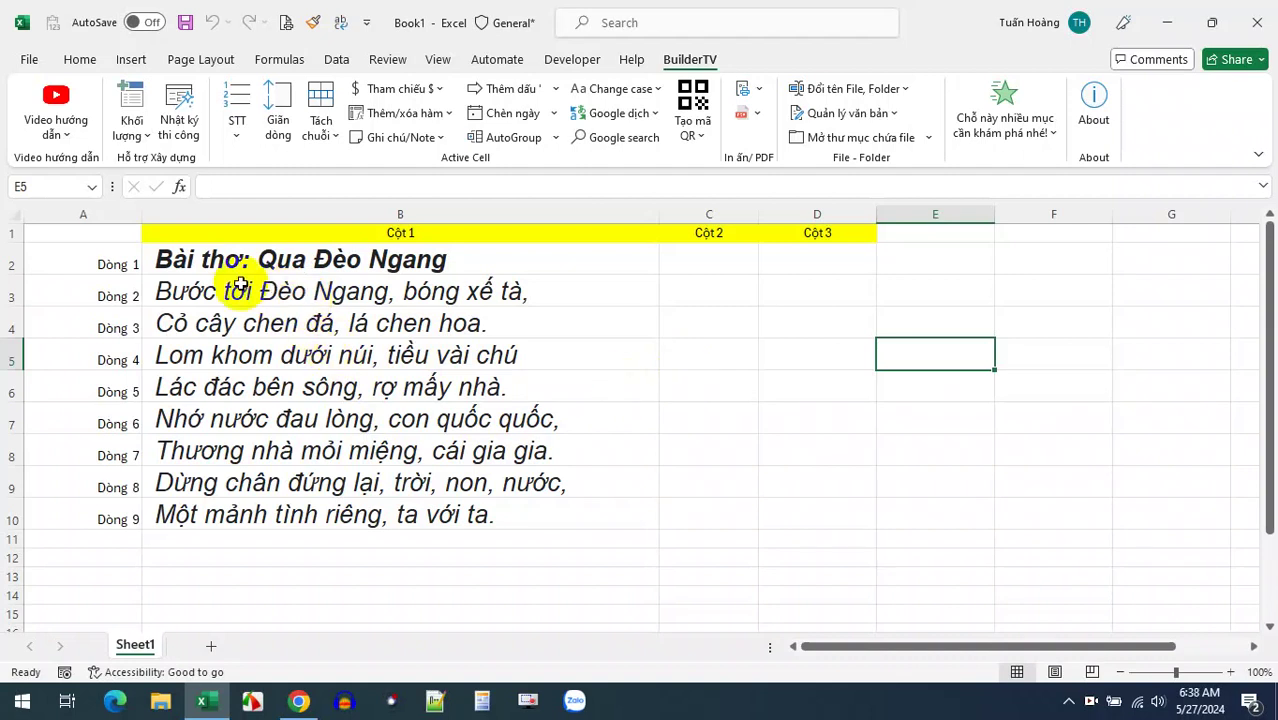
# - Select cells B2 to B10 holding the Vietnamese poem 'Bài thơ: Qua Đèo Ngang'
pyautogui.moveTo(216, 259); pyautogui.dragTo(498, 520)
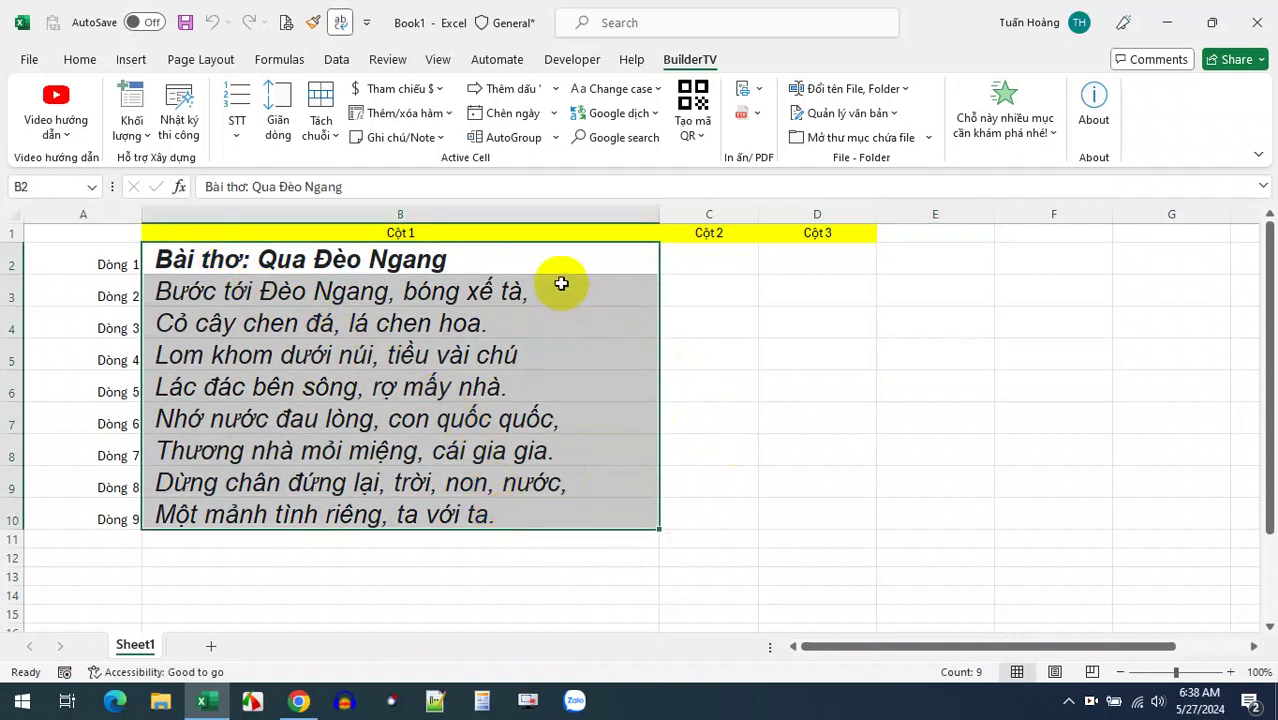
# - Open BuilderTV's Google dịch translate dialog and choose the 'chèn cột mới' new-column output, Detect language to English
pyautogui.click(657, 117)
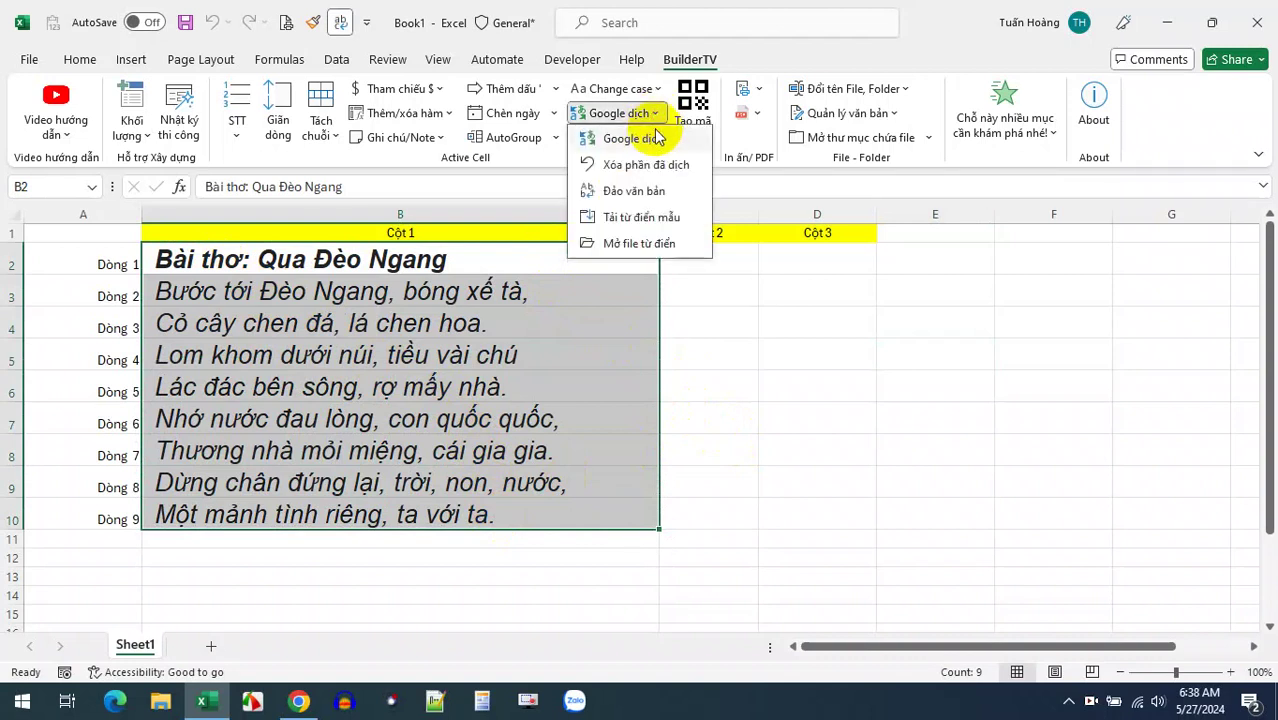
pyautogui.click(666, 145)
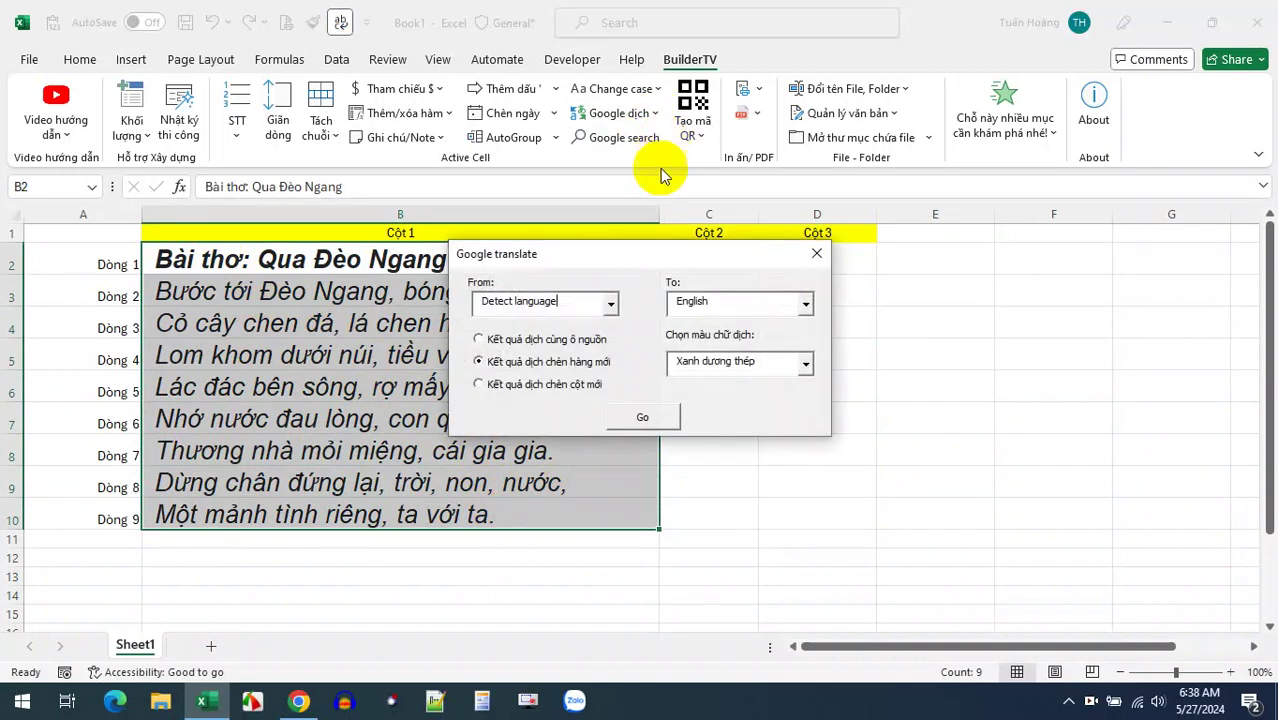
pyautogui.moveTo(627, 257); pyautogui.dragTo(607, 265)
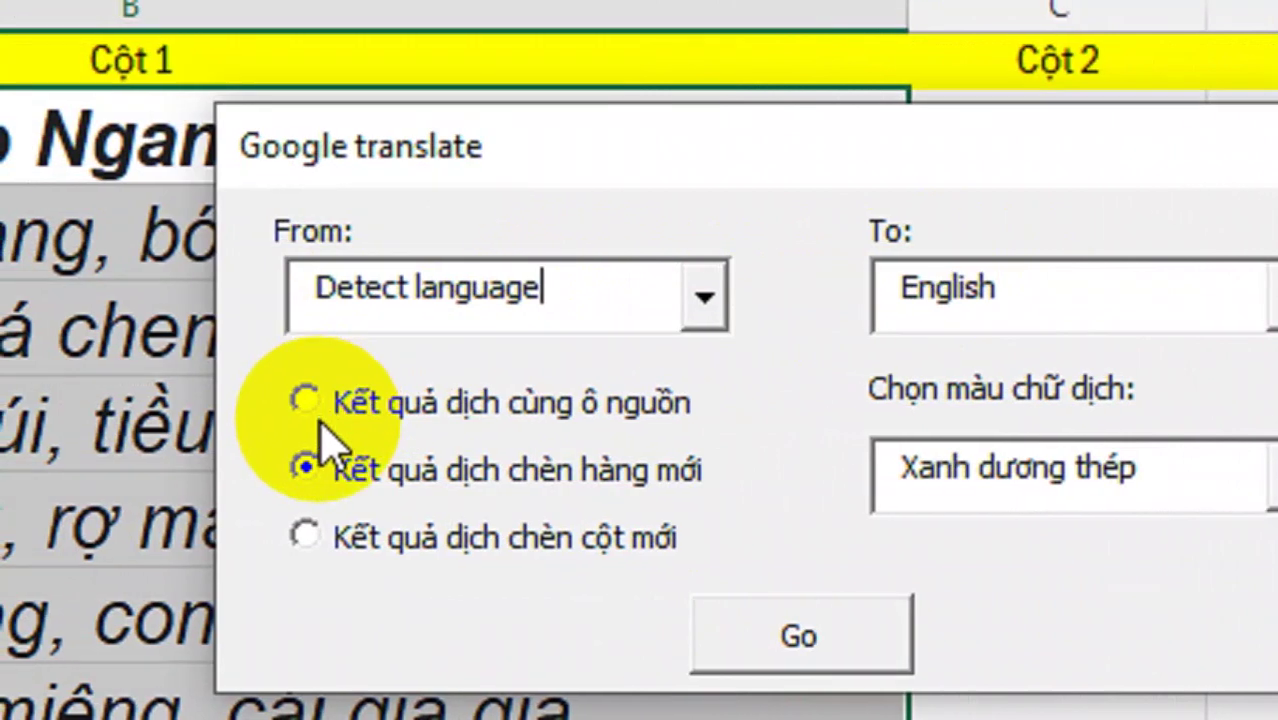
pyautogui.click(322, 408)
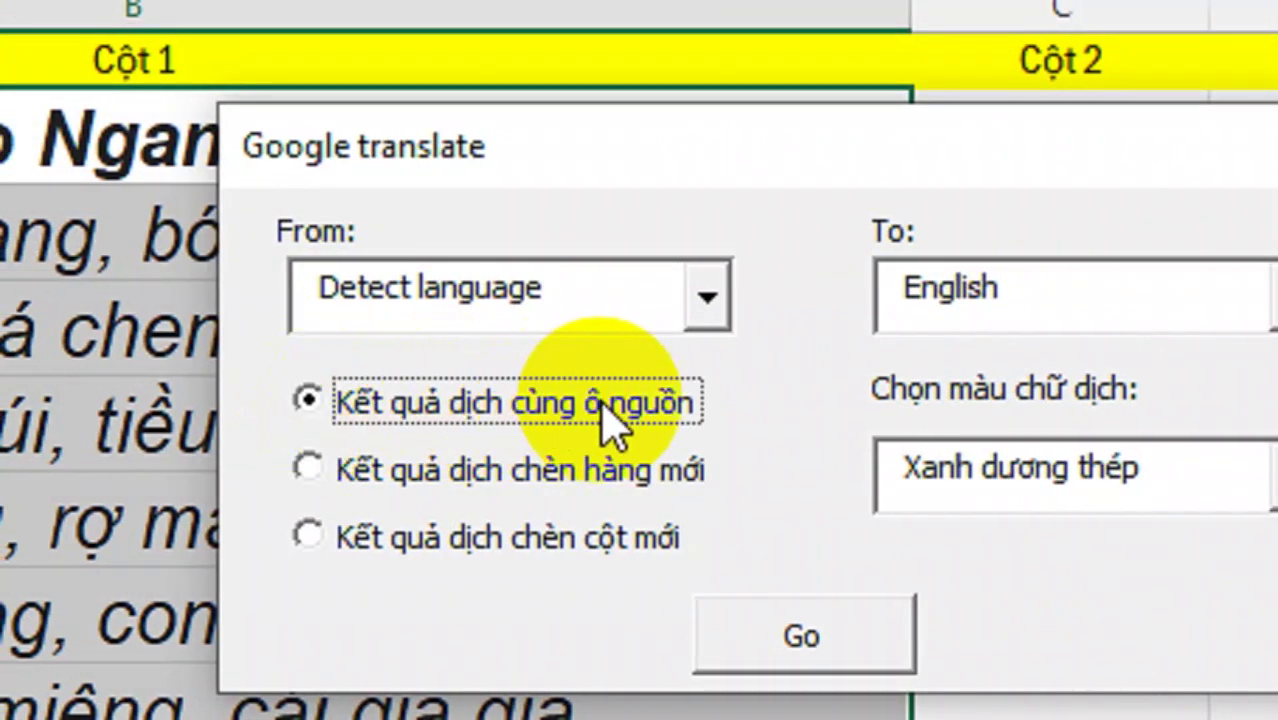
pyautogui.click(336, 470)
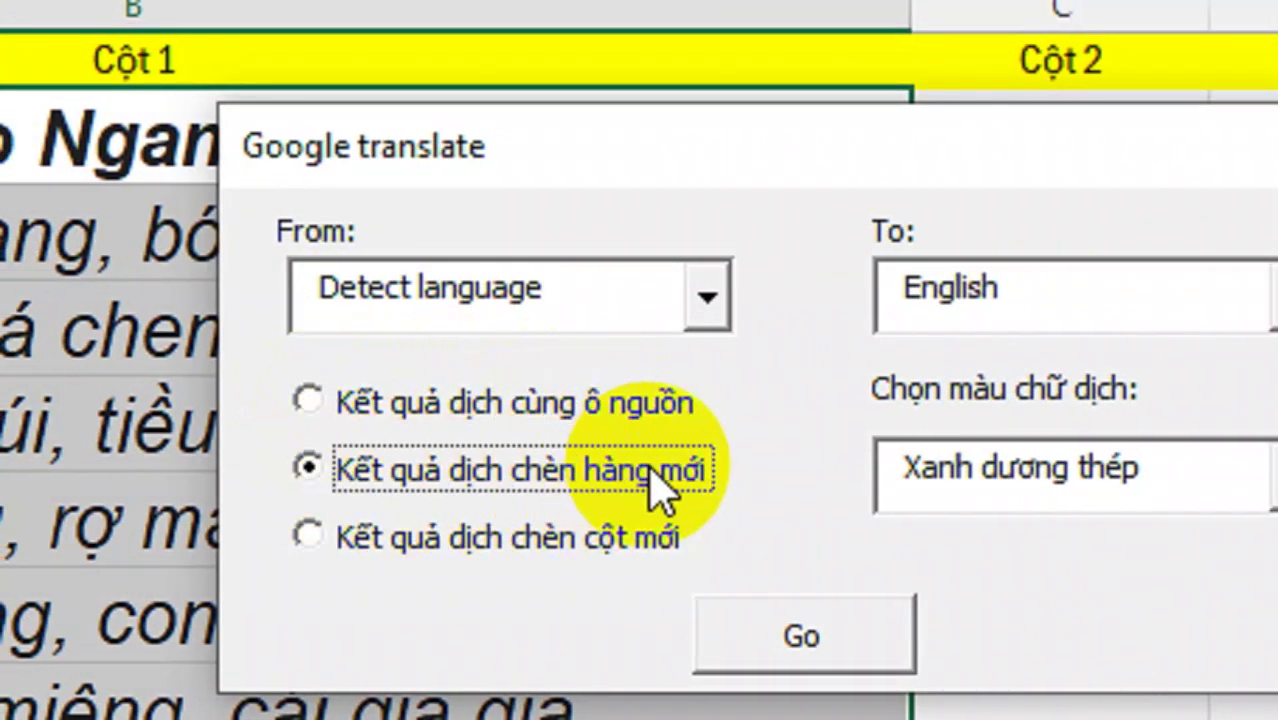
pyautogui.click(312, 540)
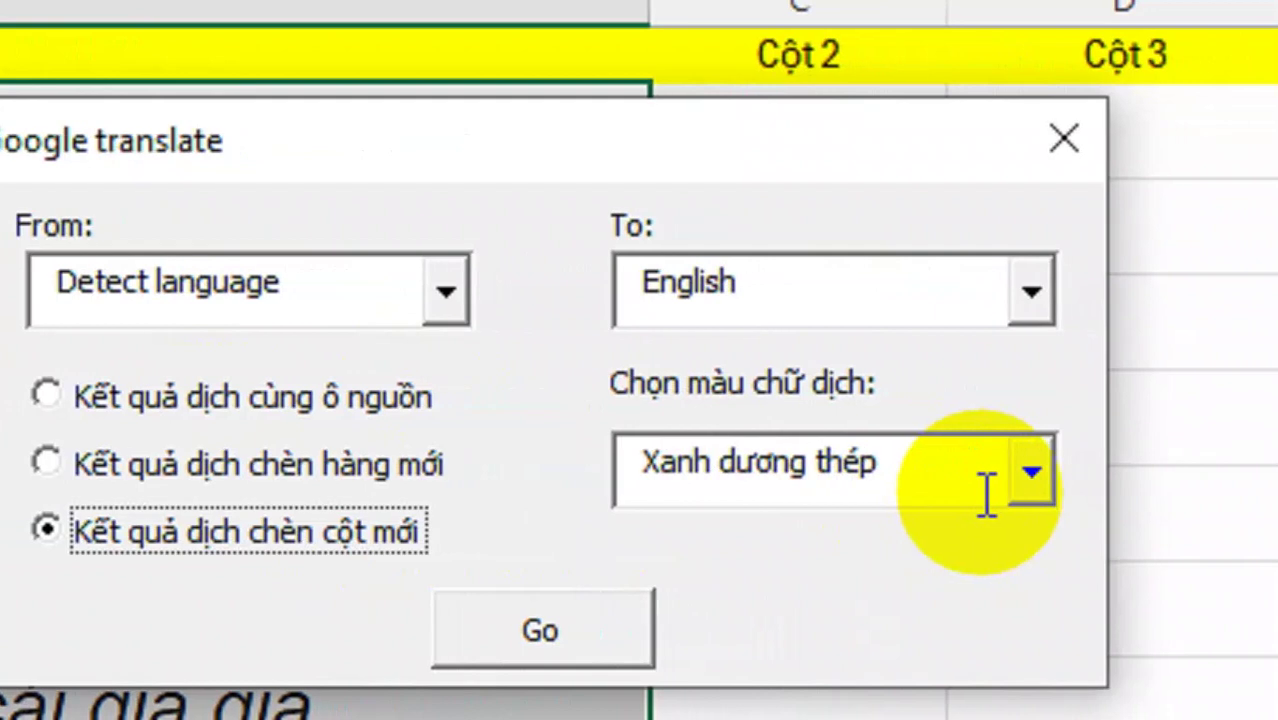
pyautogui.click(961, 479)
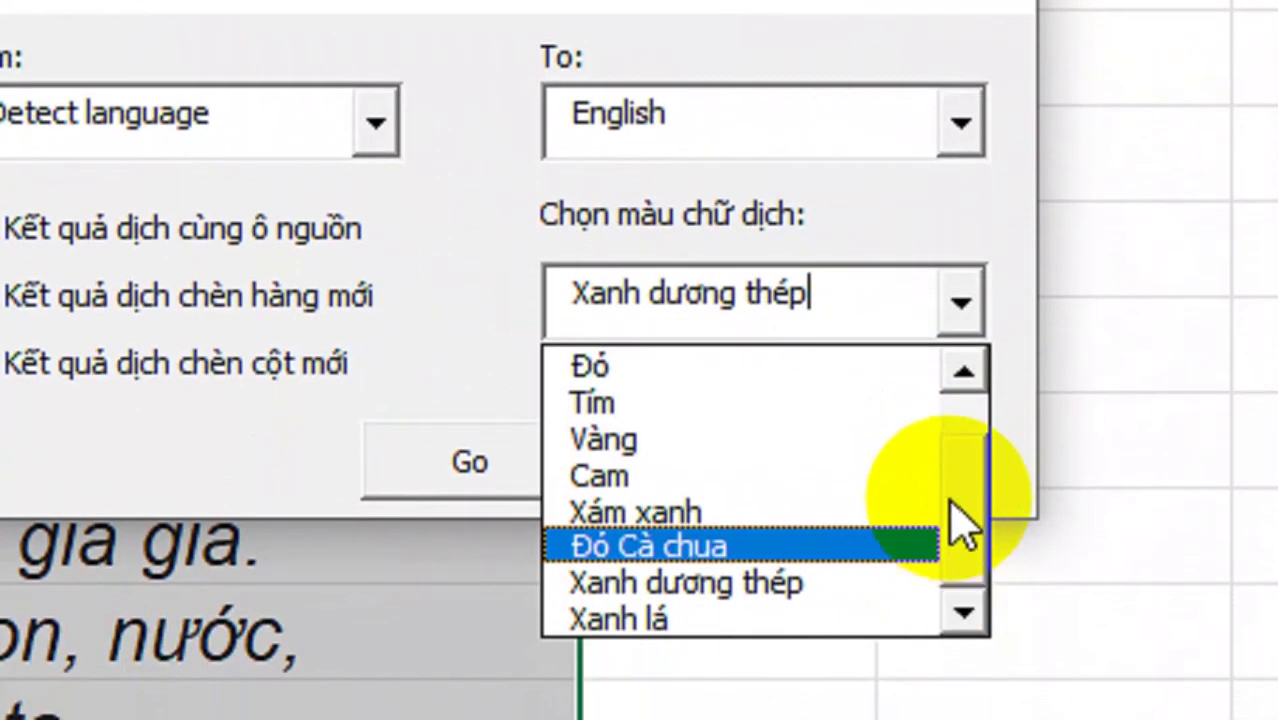
pyautogui.moveTo(955, 525); pyautogui.dragTo(940, 455)
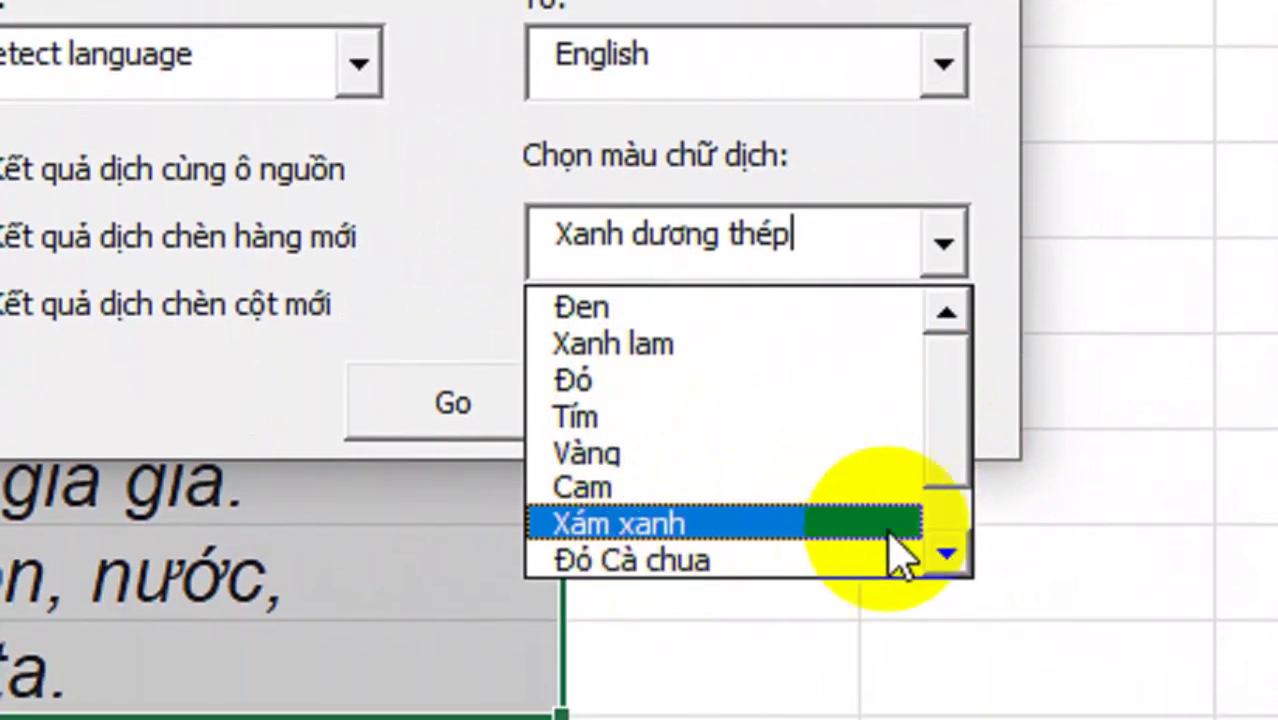
pyautogui.click(945, 545)
pyautogui.click(945, 545)
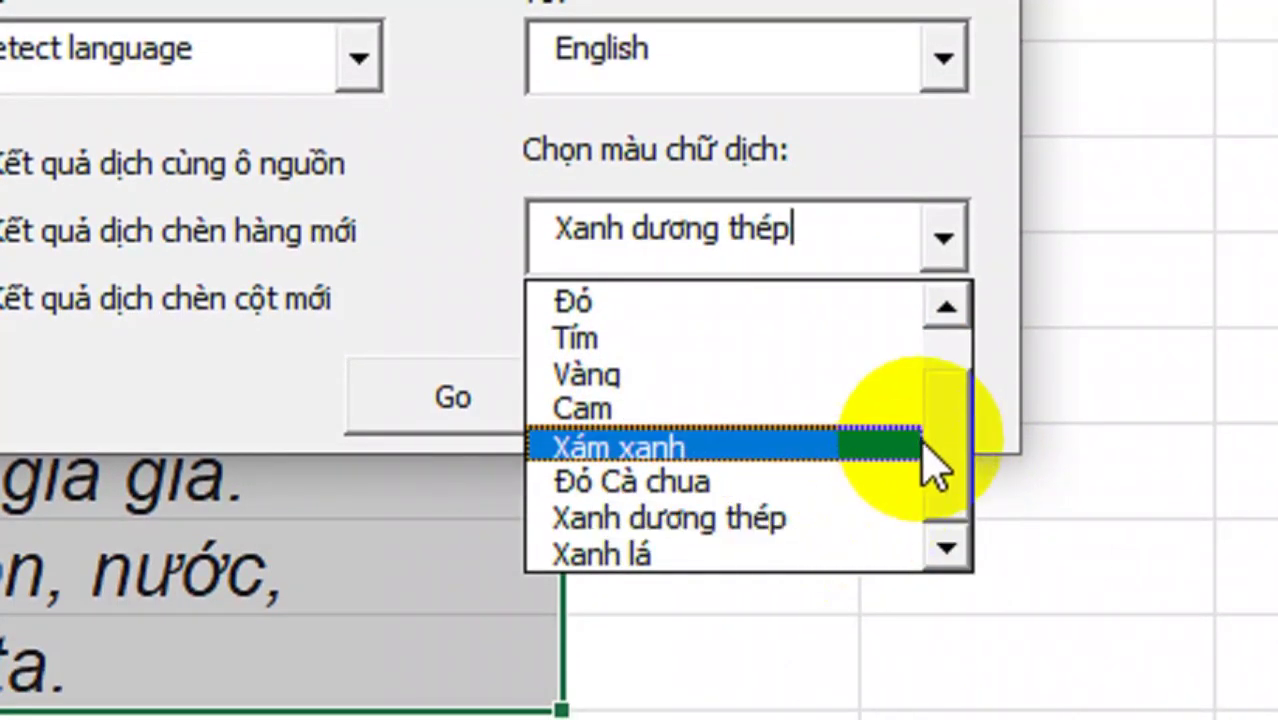
pyautogui.click(930, 362)
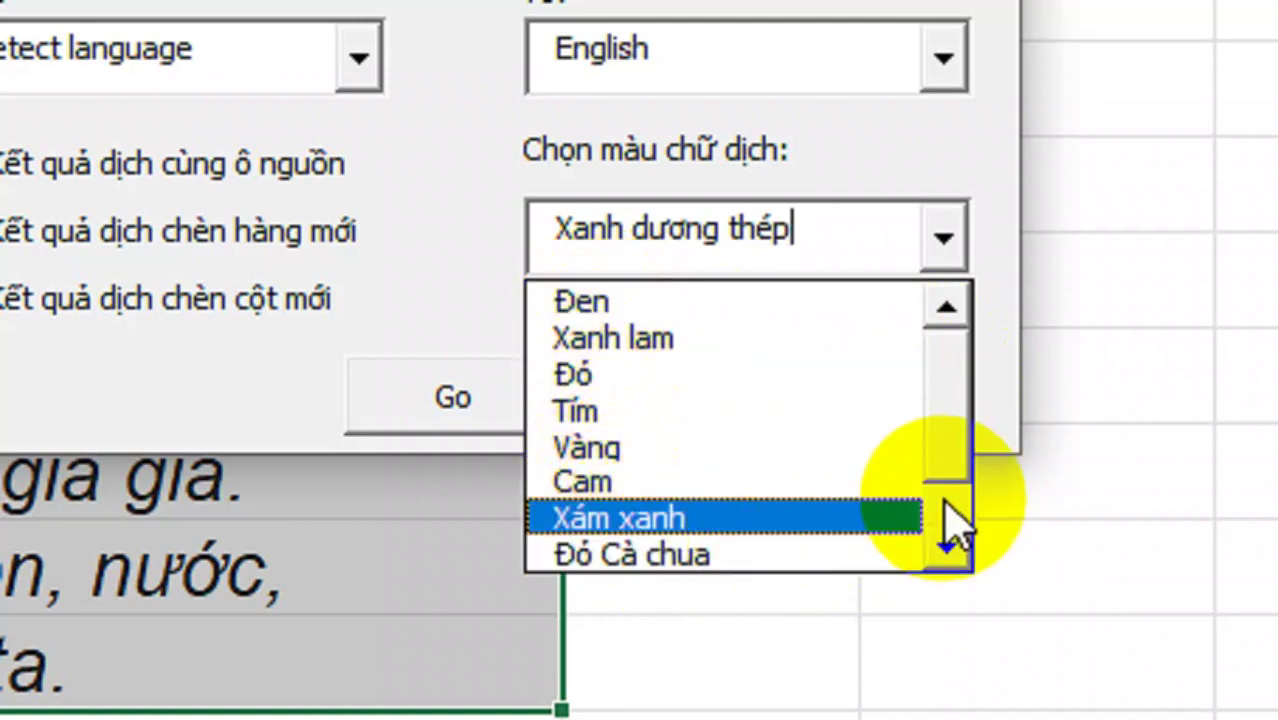
pyautogui.moveTo(948, 440); pyautogui.dragTo(952, 505)
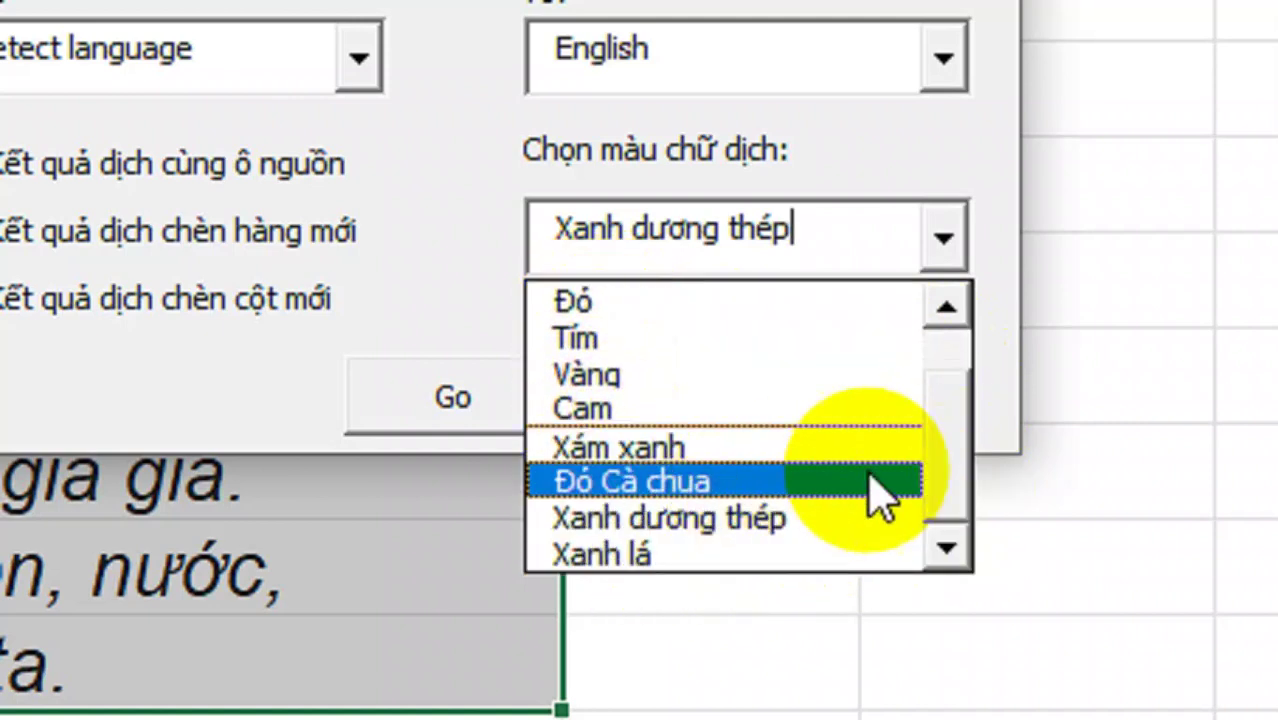
pyautogui.moveTo(945, 454)
pyautogui.mouseDown()
pyautogui.moveTo(950, 362)
pyautogui.moveTo(968, 486)
pyautogui.mouseUp()
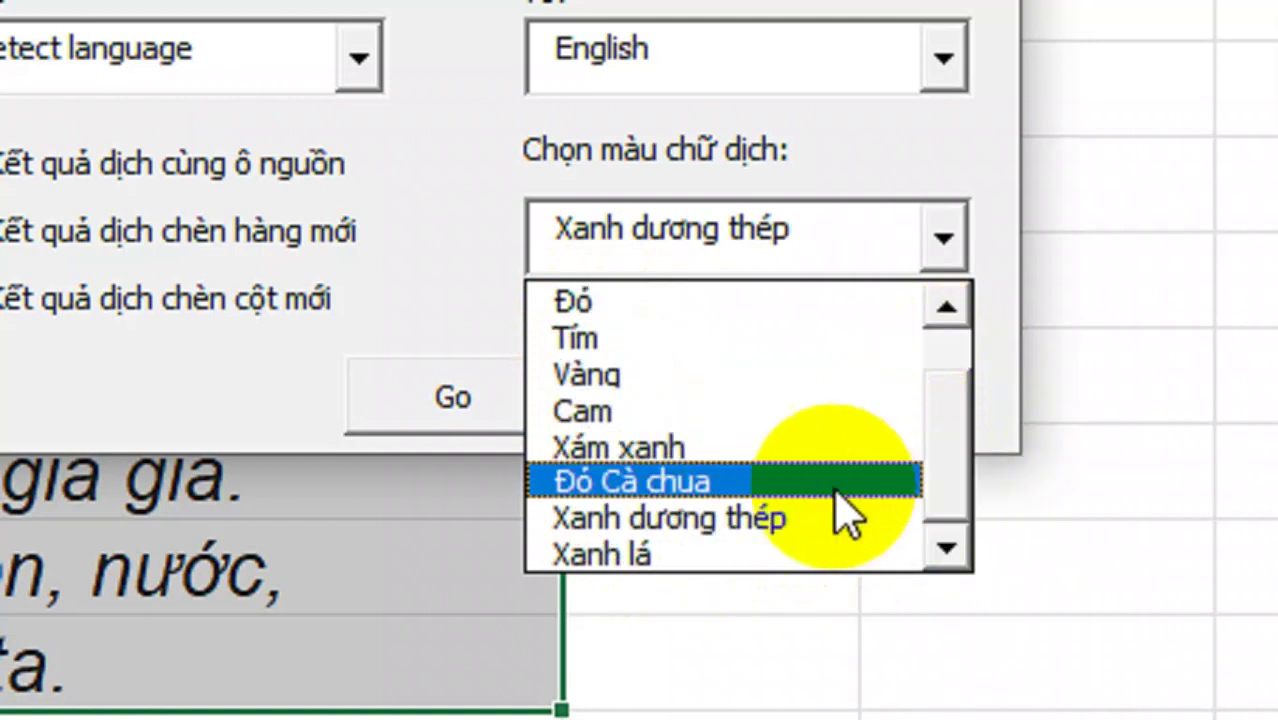
pyautogui.click(727, 518)
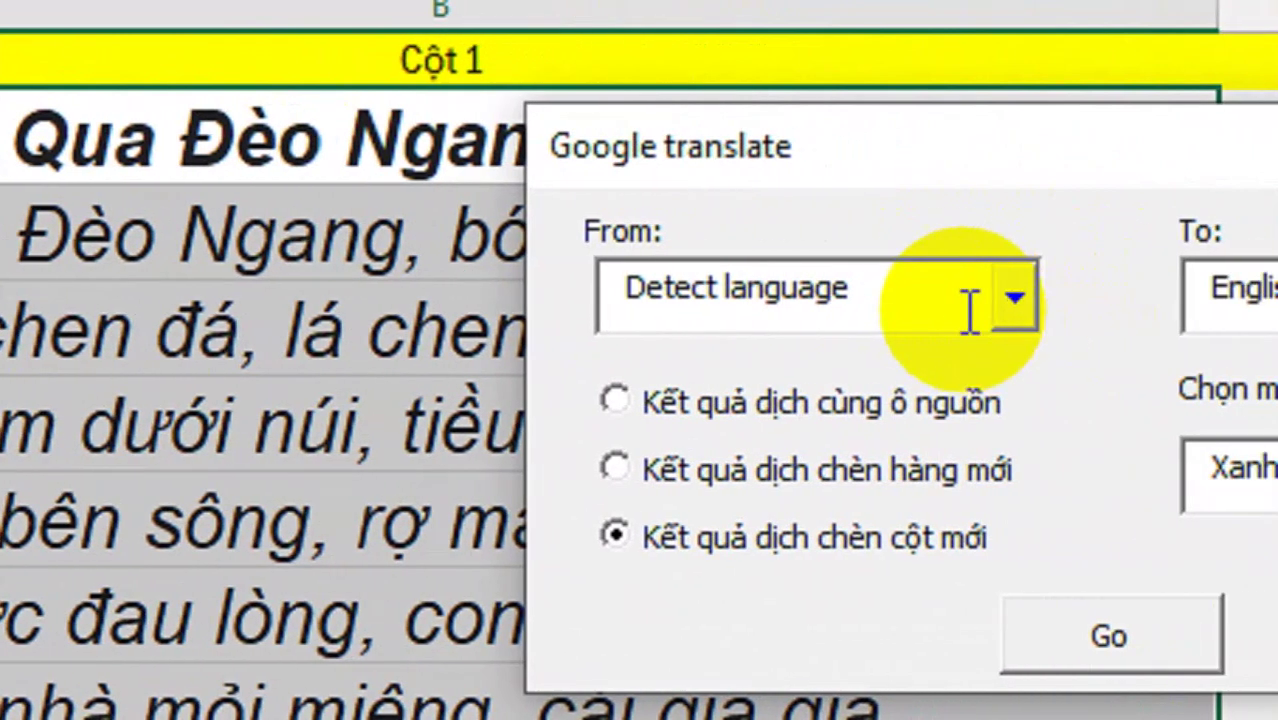
# - Keep Detect language as source and English as target, with results in the same source cell
pyautogui.doubleClick(861, 288)
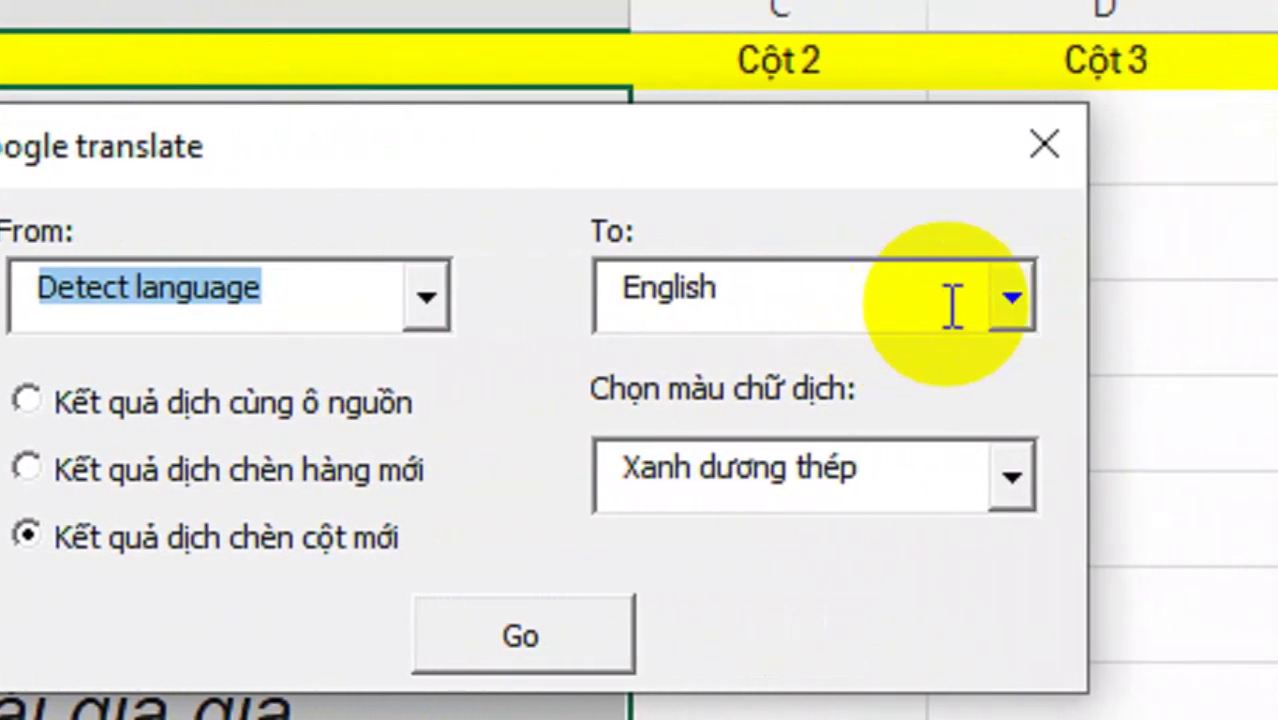
pyautogui.click(748, 298)
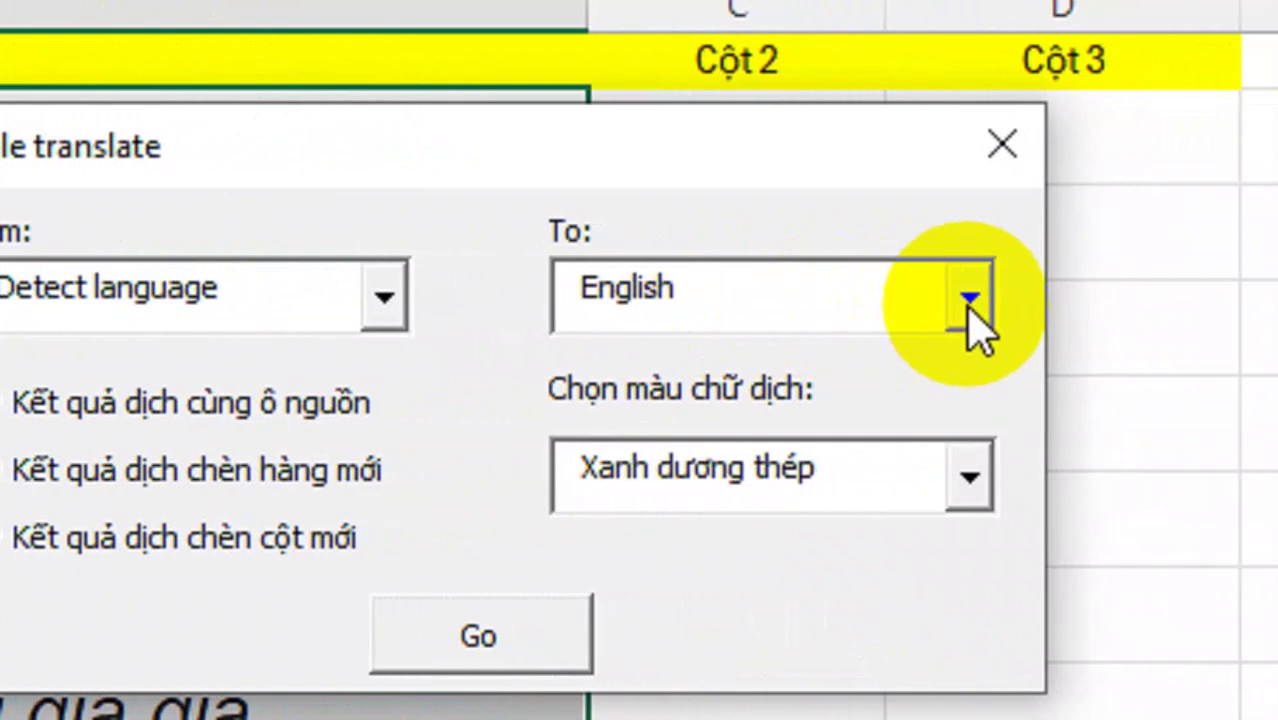
pyautogui.click(1005, 297)
pyautogui.moveTo(968, 420)
pyautogui.mouseDown()
pyautogui.moveTo(966, 540)
pyautogui.moveTo(945, 338)
pyautogui.mouseUp()
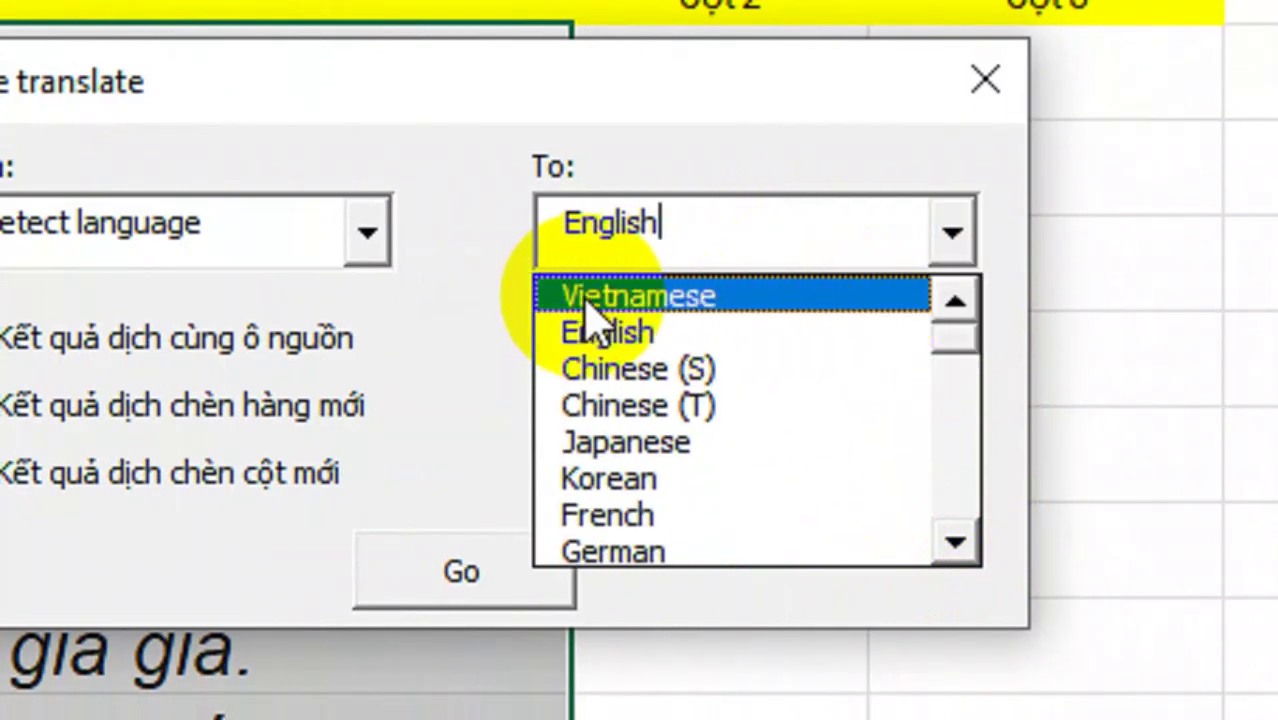
pyautogui.click(637, 342)
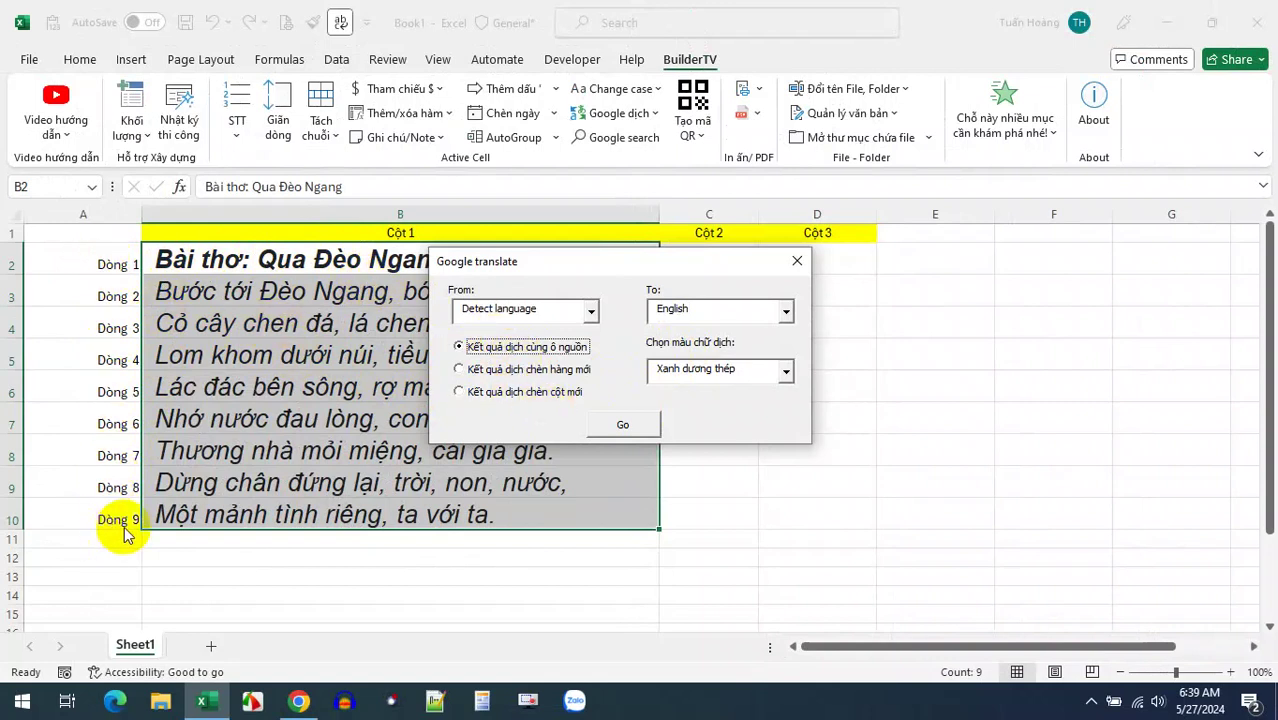
# - Run the translation so each poem line gets its steel-blue English version beneath it
pyautogui.click(622, 425)
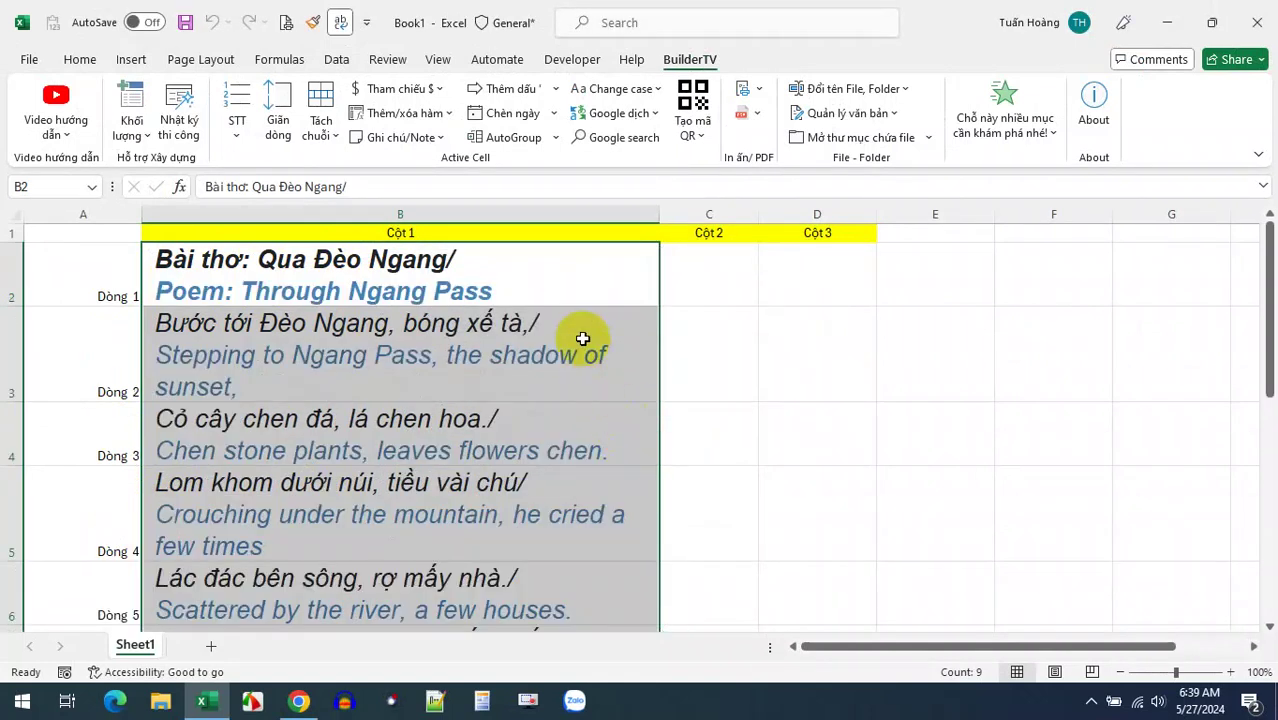
pyautogui.click(351, 277)
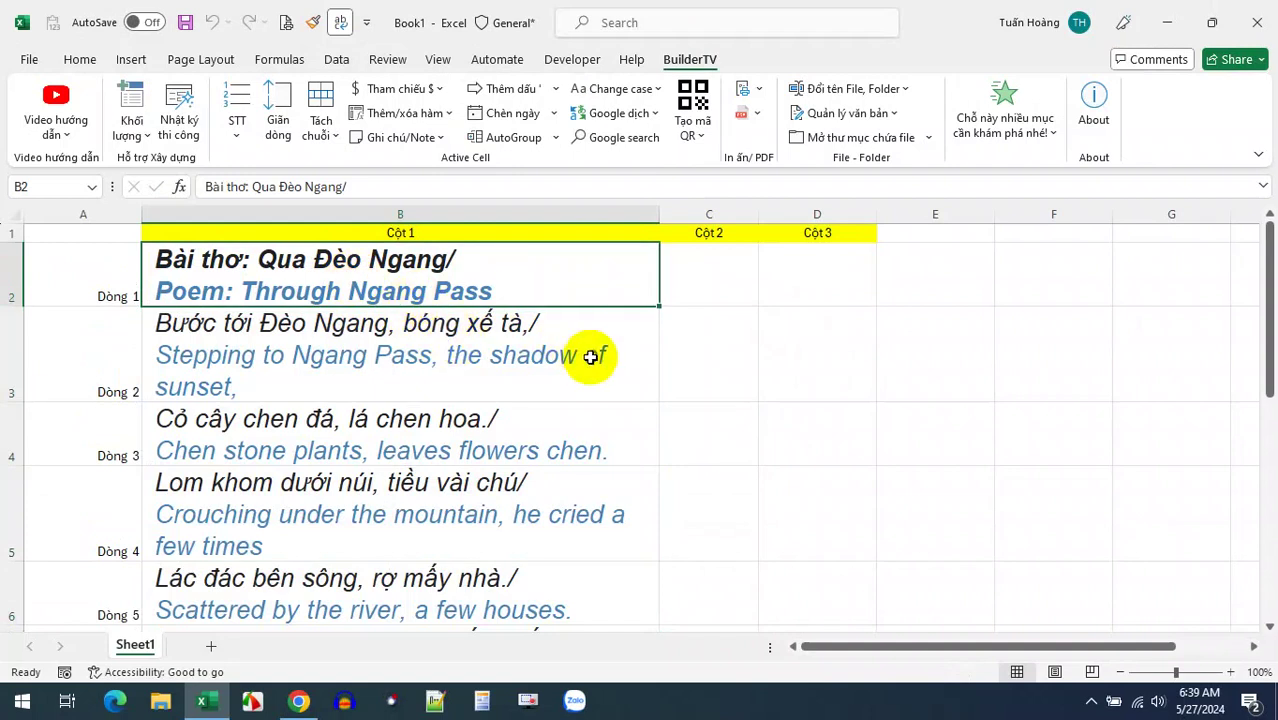
pyautogui.scroll(-1, 590, 355)
pyautogui.keyDown('ctrl'); pyautogui.scroll(-1, 590, 357); pyautogui.keyUp('ctrl')
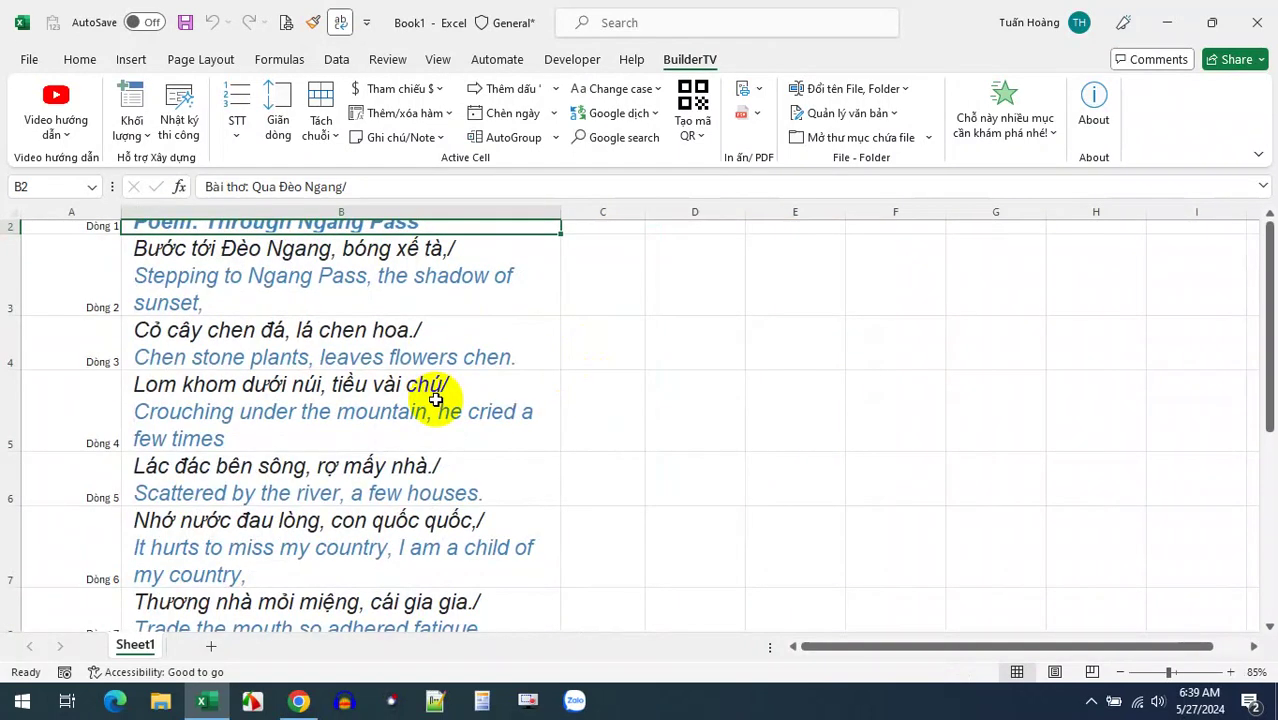
# - Widen column B and step down through rows 2–10 to review the translations
pyautogui.moveTo(561, 214); pyautogui.dragTo(614, 221)
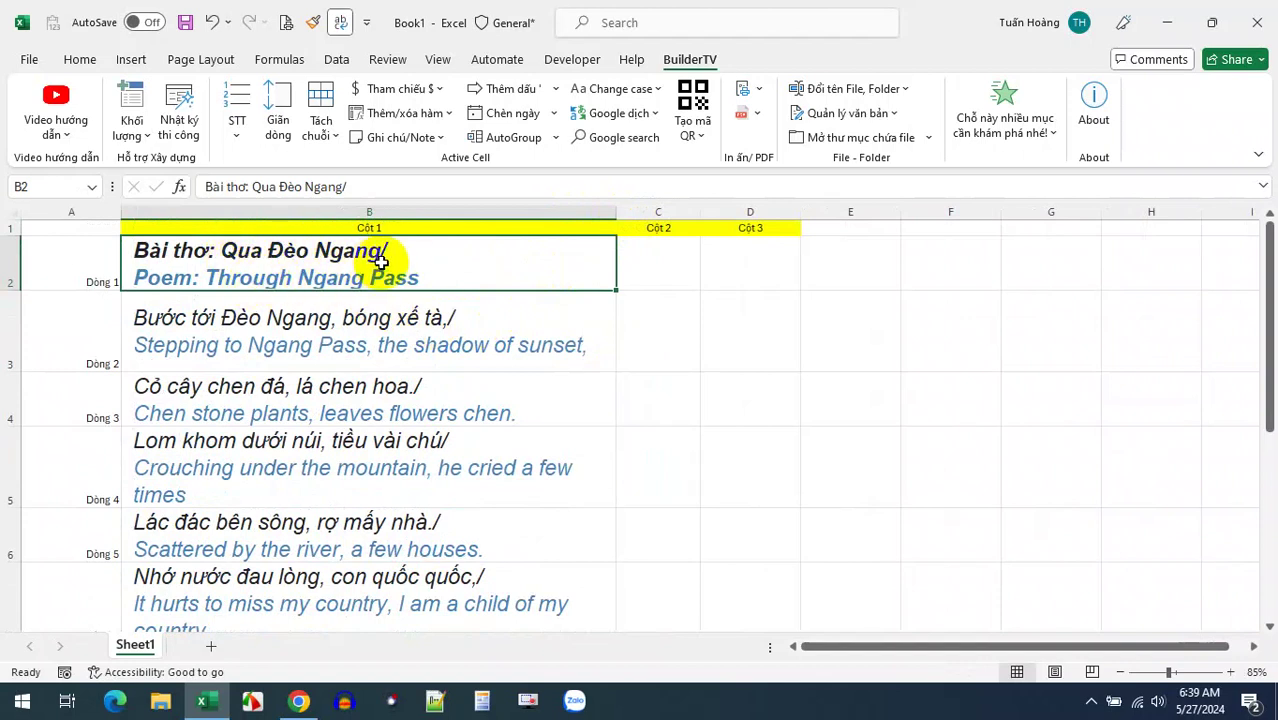
pyautogui.click(94, 283)
pyautogui.click(87, 335)
pyautogui.click(86, 405)
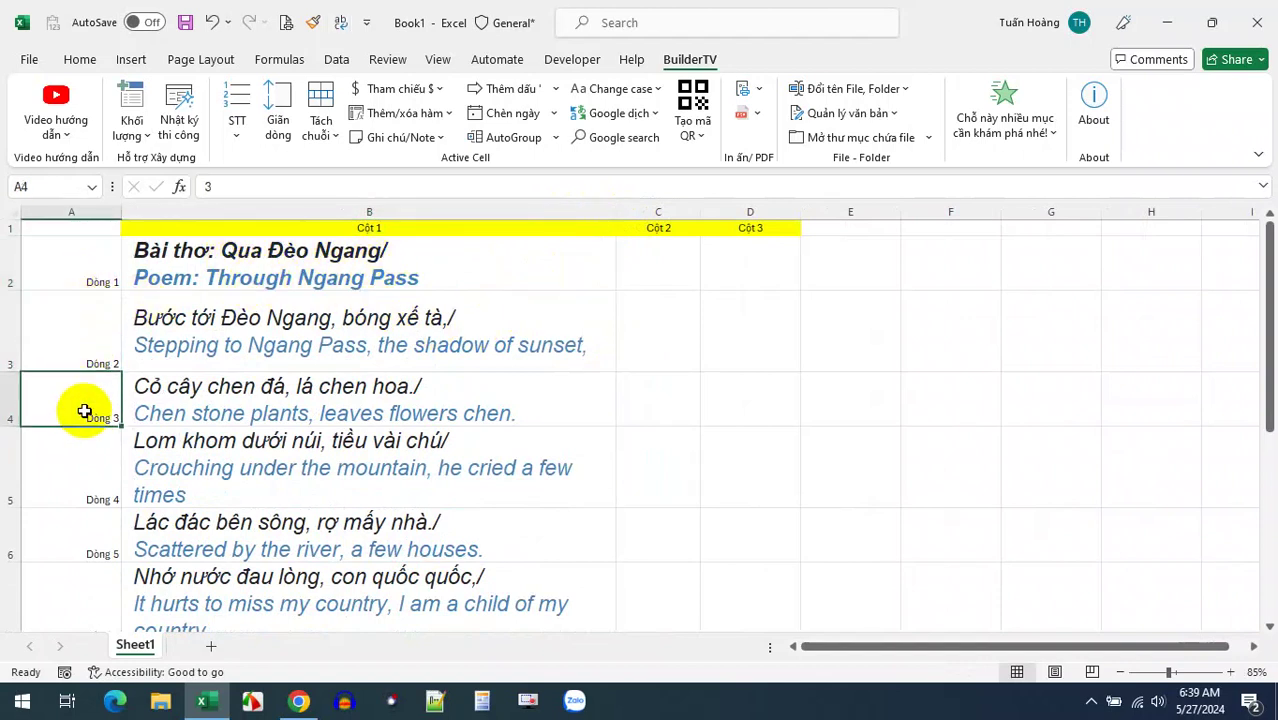
pyautogui.scroll(-2, 86, 405)
pyautogui.click(93, 400)
pyautogui.click(95, 430)
pyautogui.scroll(-2, 93, 429)
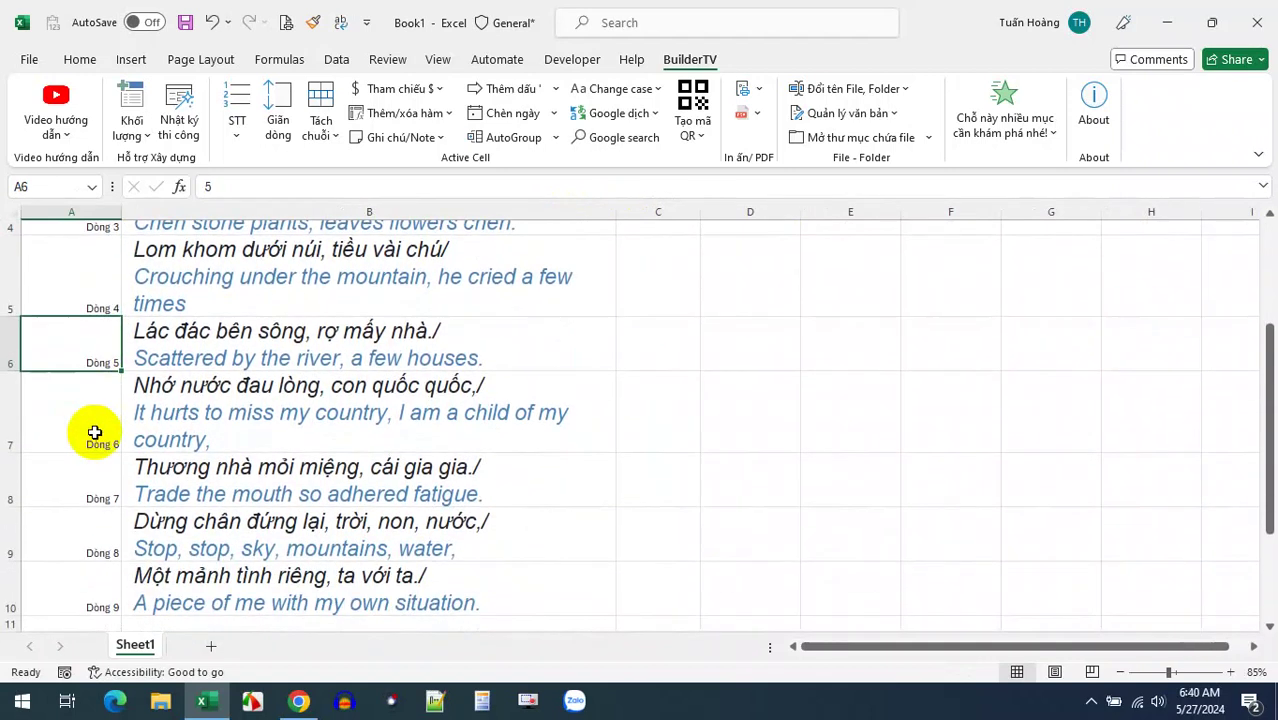
pyautogui.click(94, 420)
pyautogui.scroll(-2, 94, 421)
pyautogui.click(80, 505)
pyautogui.scroll(2, 354, 408)
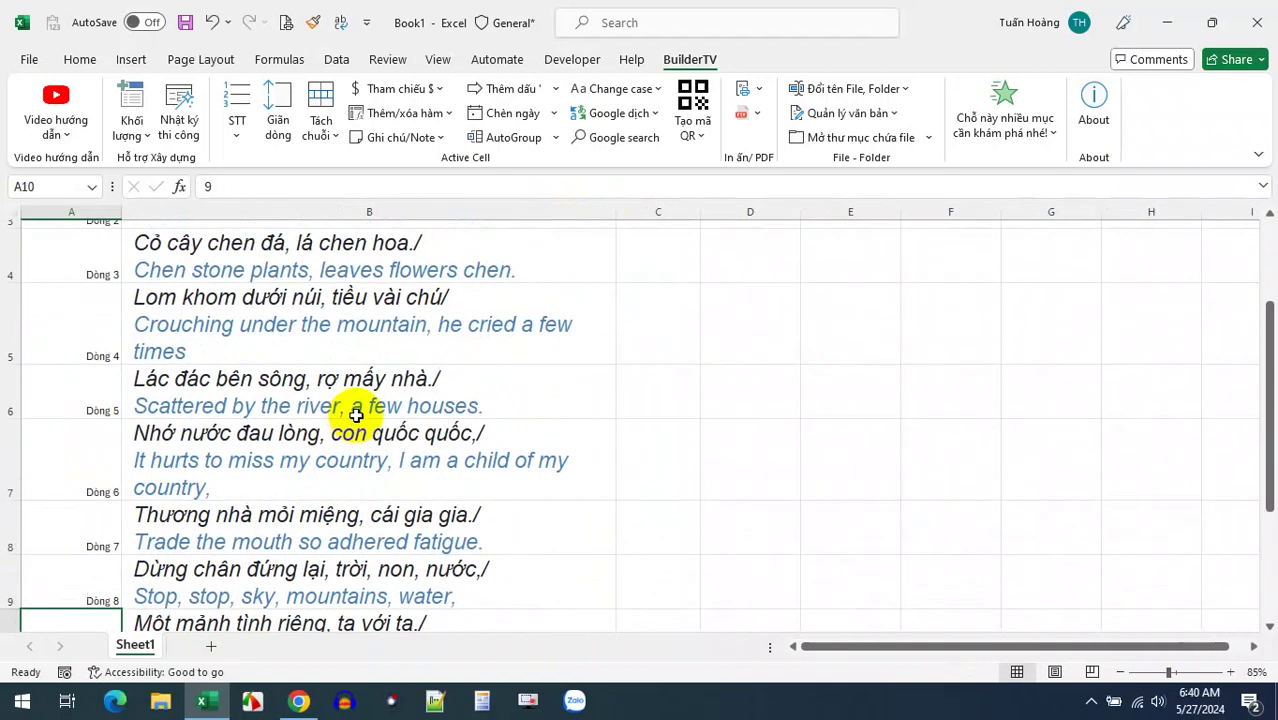
pyautogui.scroll(3, 485, 314)
pyautogui.moveTo(620, 210); pyautogui.dragTo(666, 212)
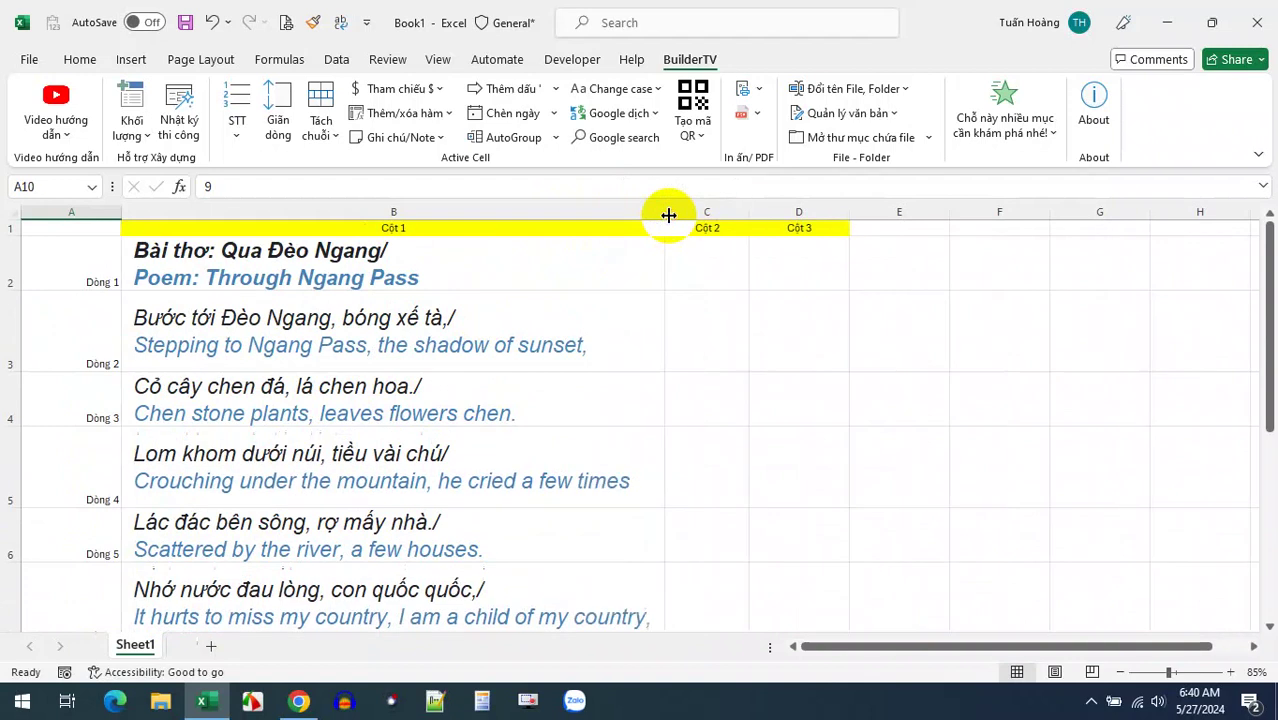
pyautogui.click(408, 266)
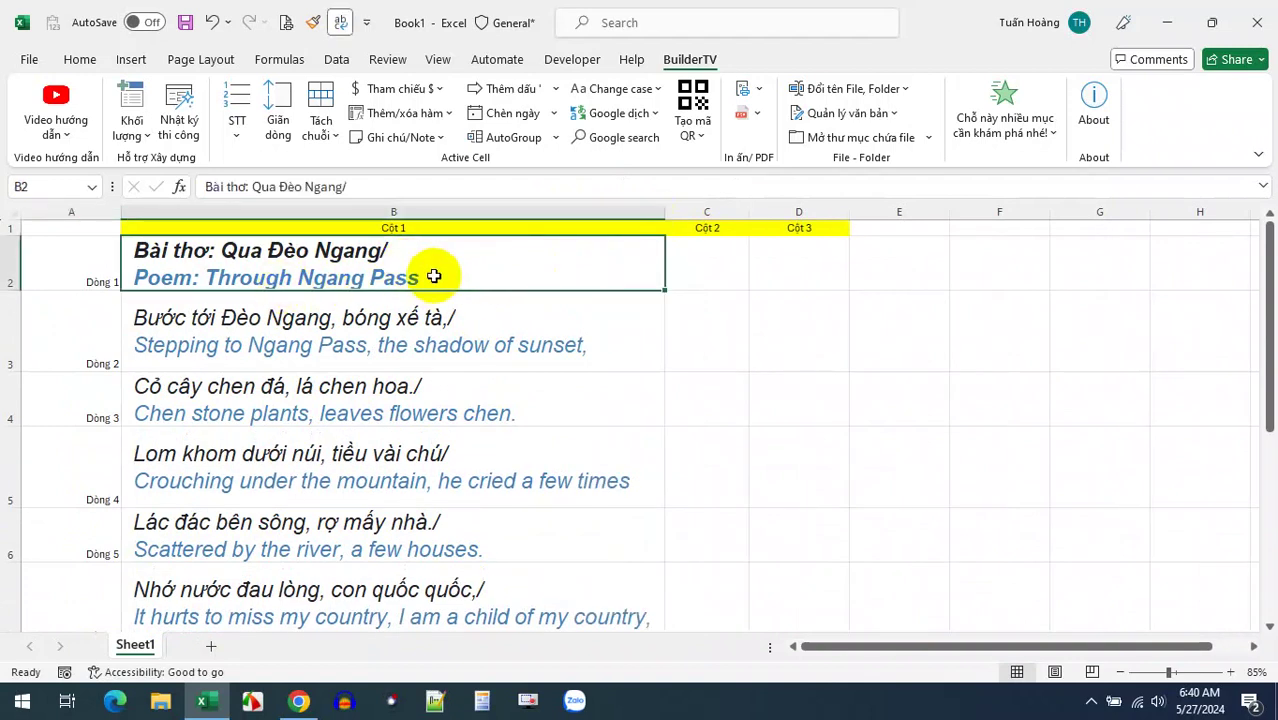
pyautogui.click(357, 345)
pyautogui.click(390, 402)
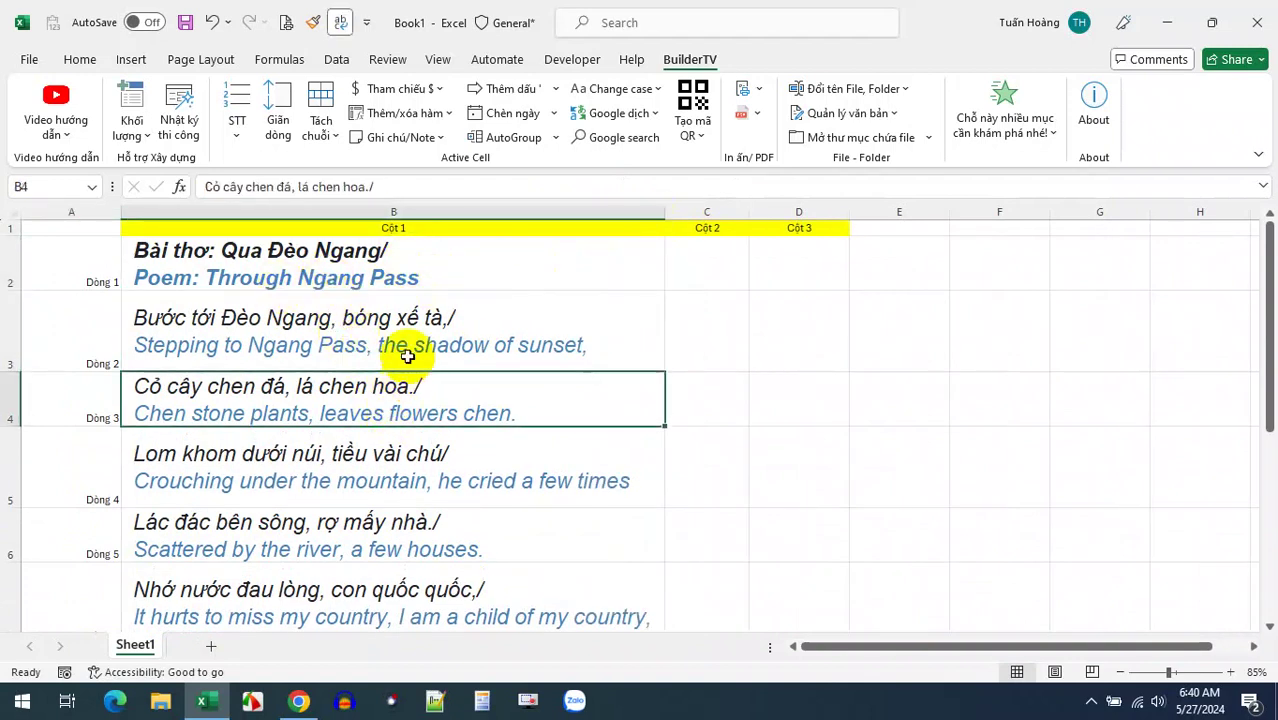
pyautogui.click(408, 277)
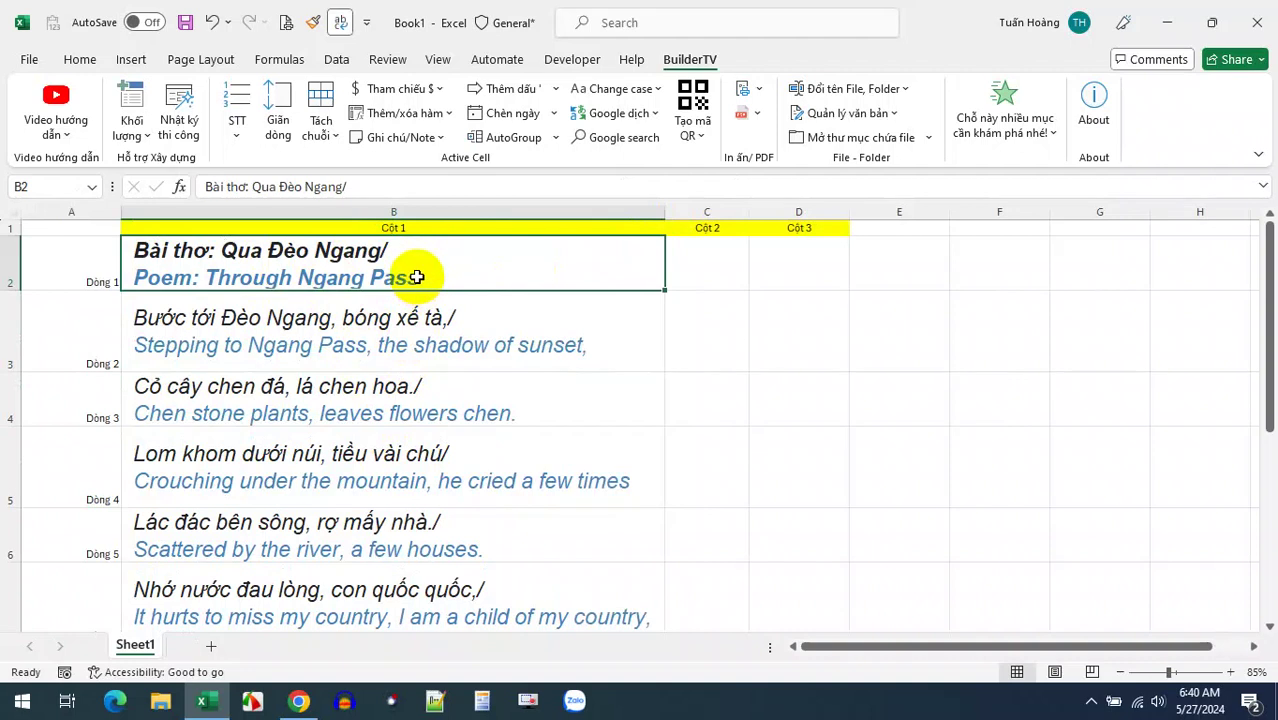
pyautogui.scroll(-2, 422, 390)
pyautogui.scroll(-1, 423, 393)
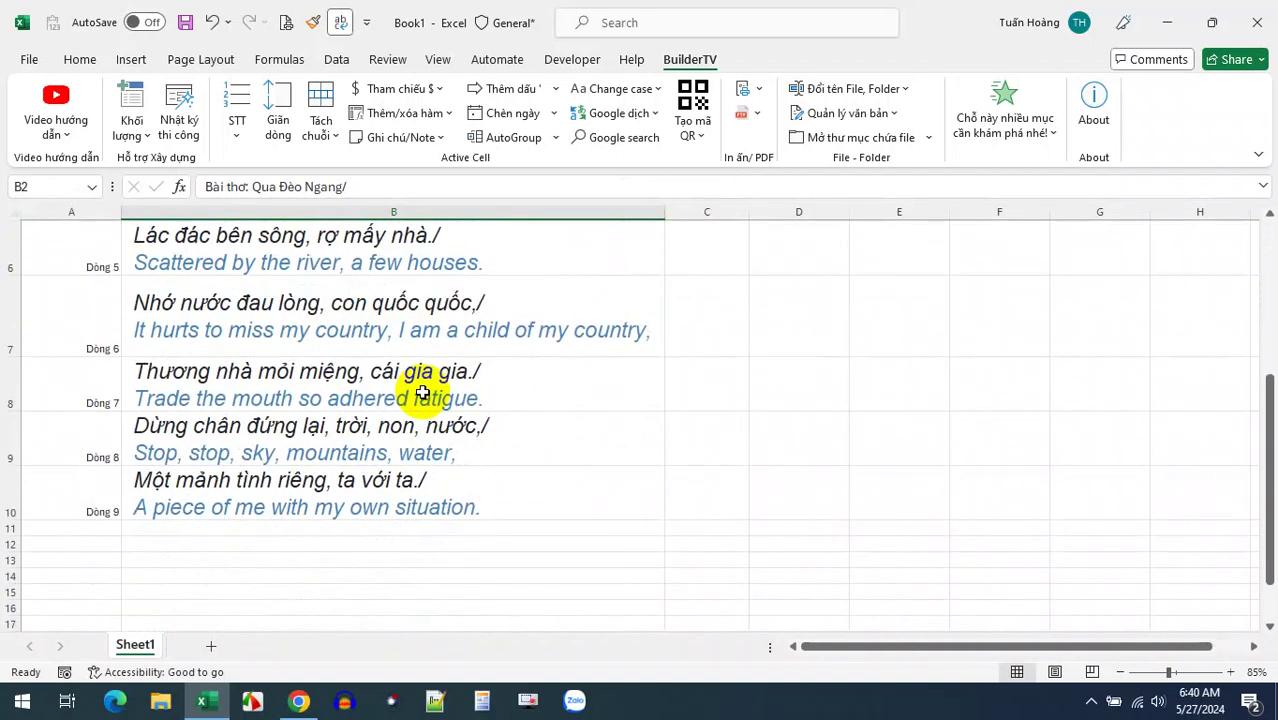
pyautogui.scroll(2, 422, 393)
pyautogui.scroll(1, 422, 391)
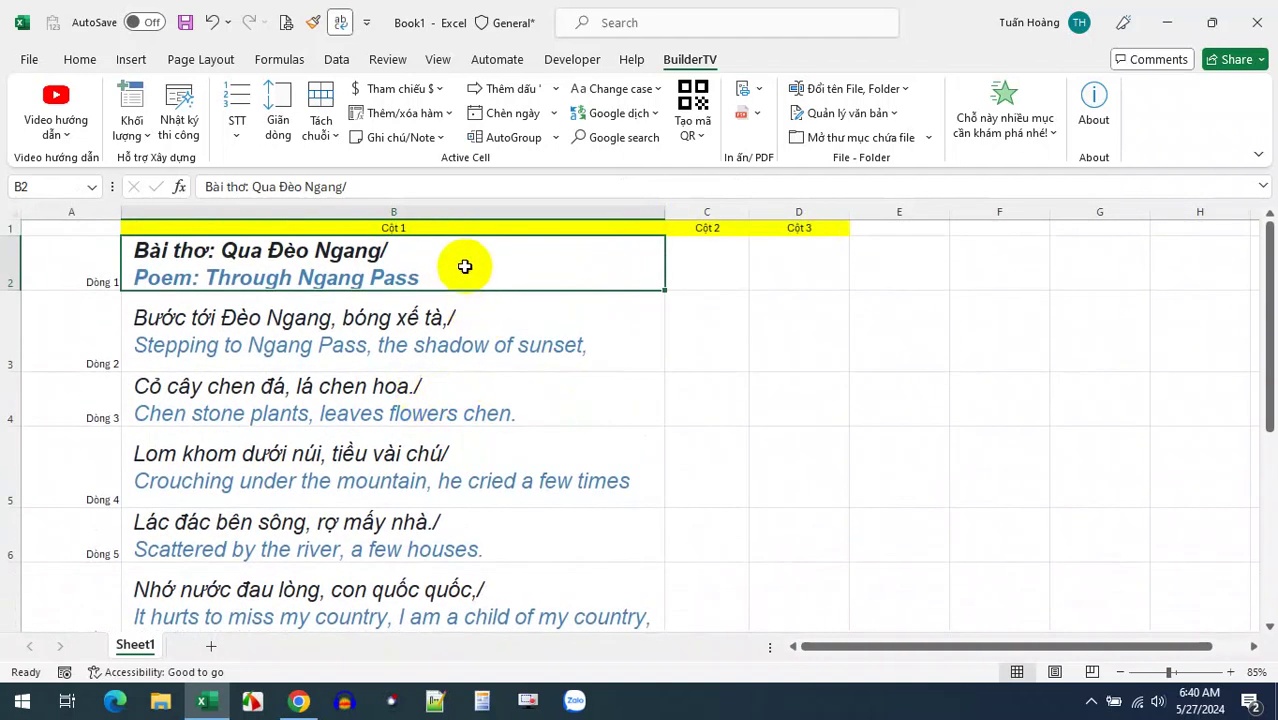
pyautogui.moveTo(466, 261); pyautogui.dragTo(465, 459)
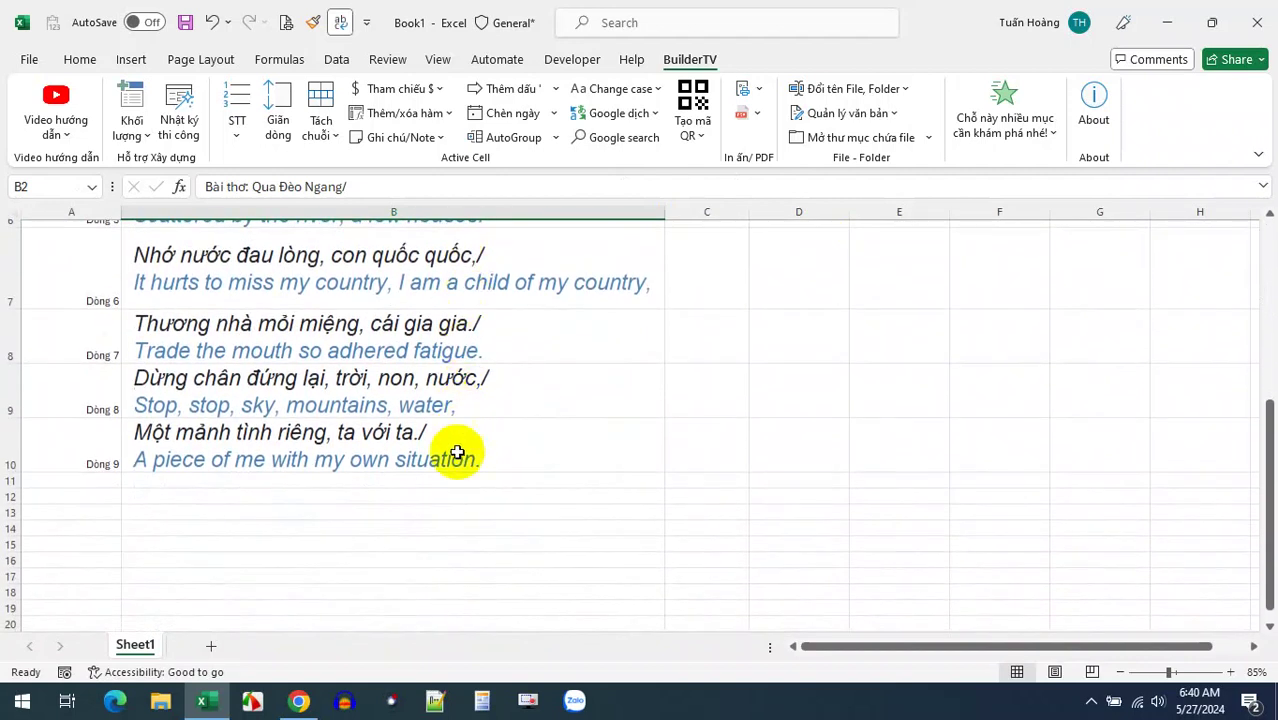
pyautogui.scroll(1, 456, 447)
pyautogui.scroll(1, 462, 456)
pyautogui.scroll(1, 297, 314)
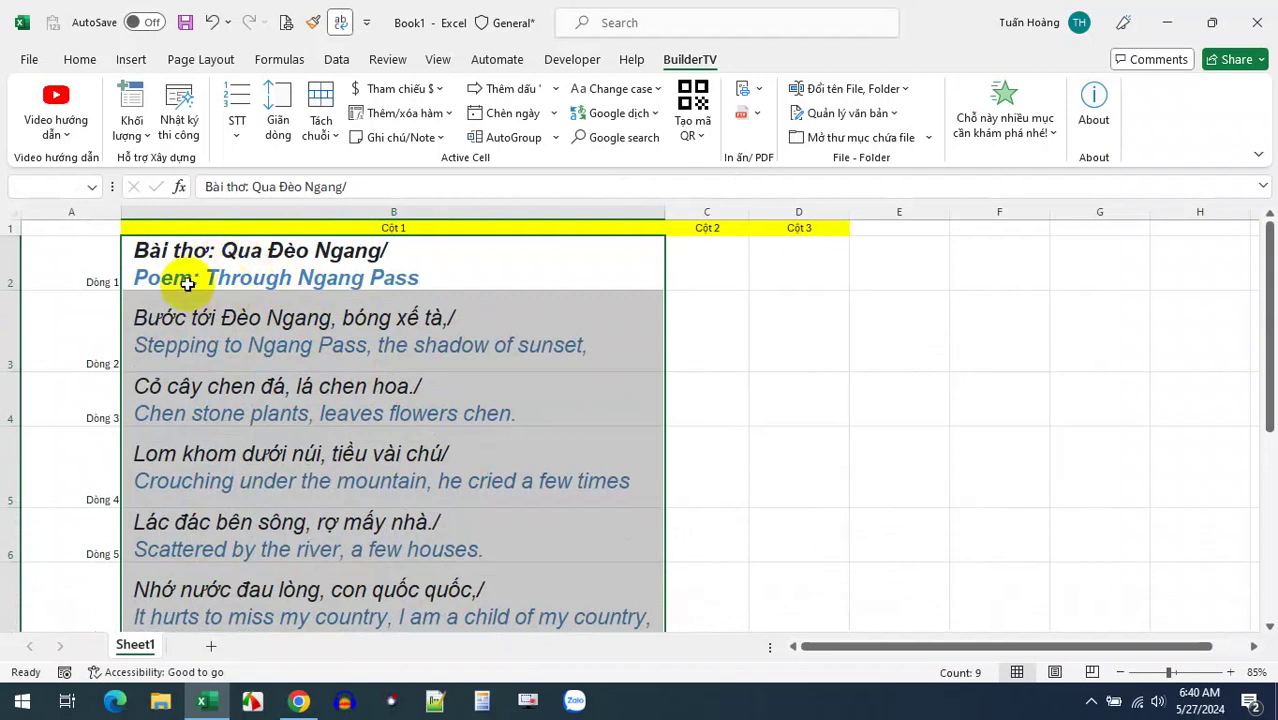
# - Swap original and translated text with Đảo văn bản > Đổi chỗ so English comes first
pyautogui.click(657, 115)
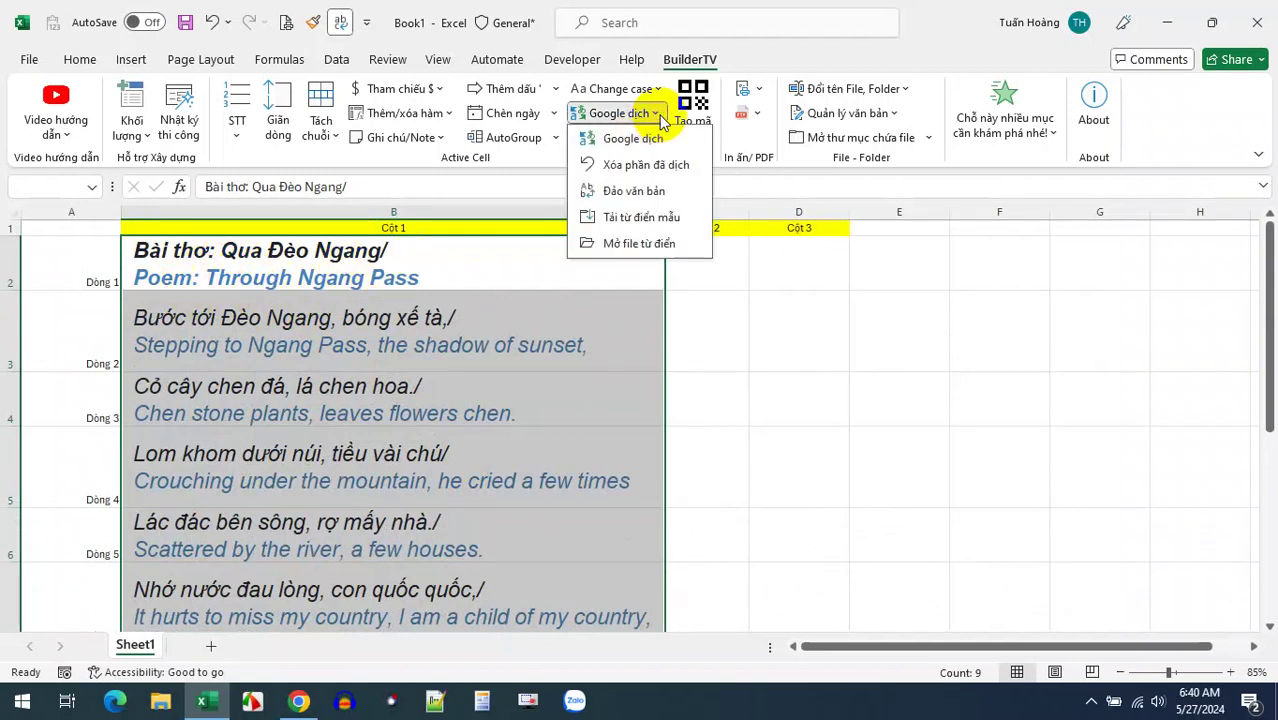
pyautogui.click(634, 192)
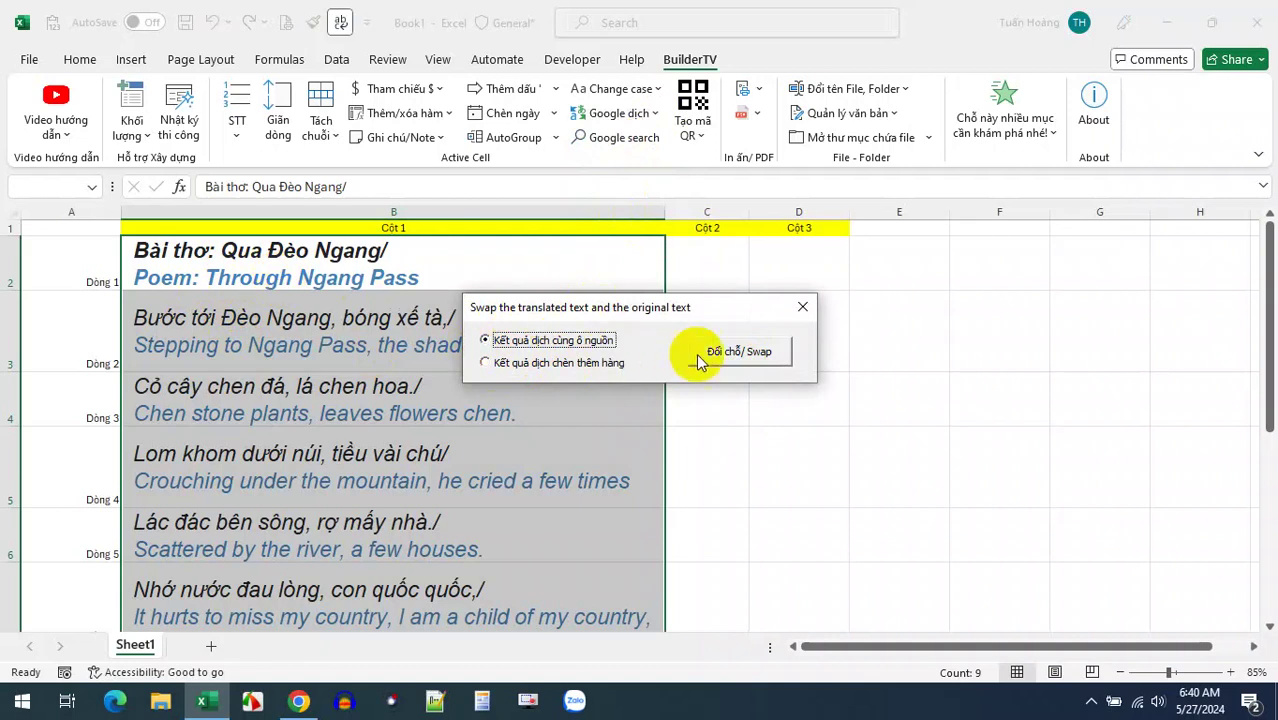
pyautogui.click(732, 354)
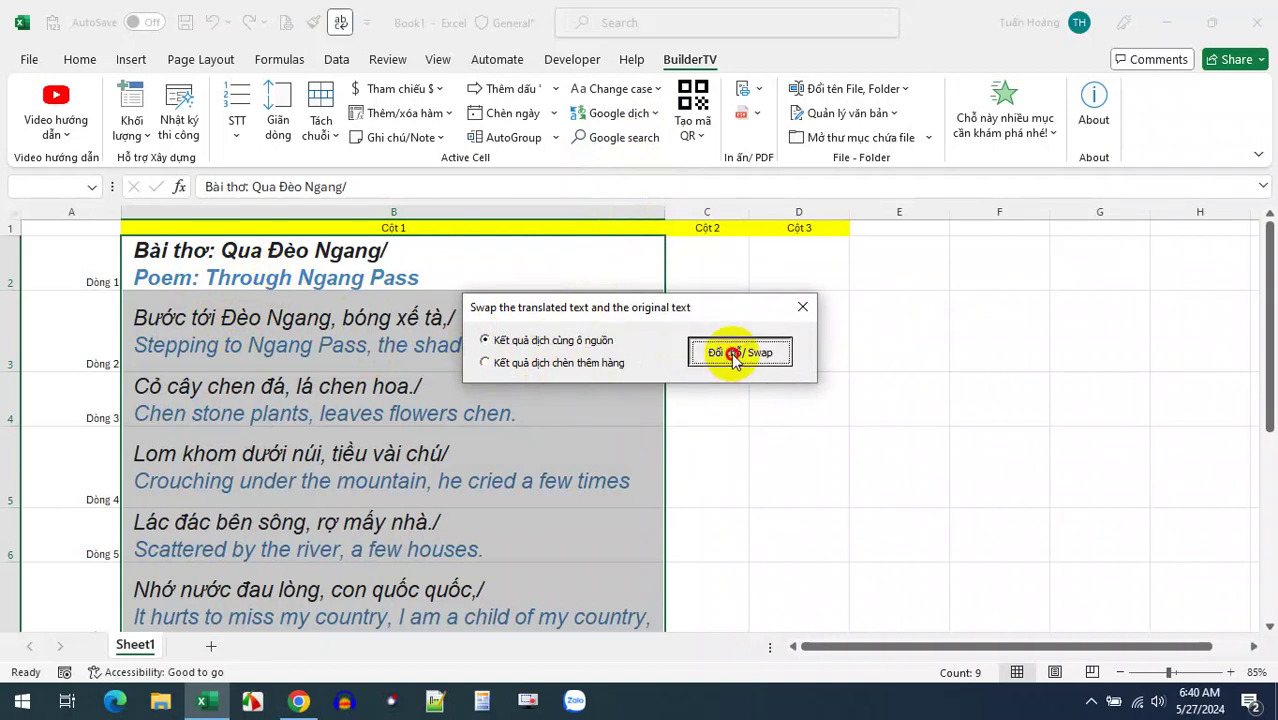
pyautogui.click(185, 283)
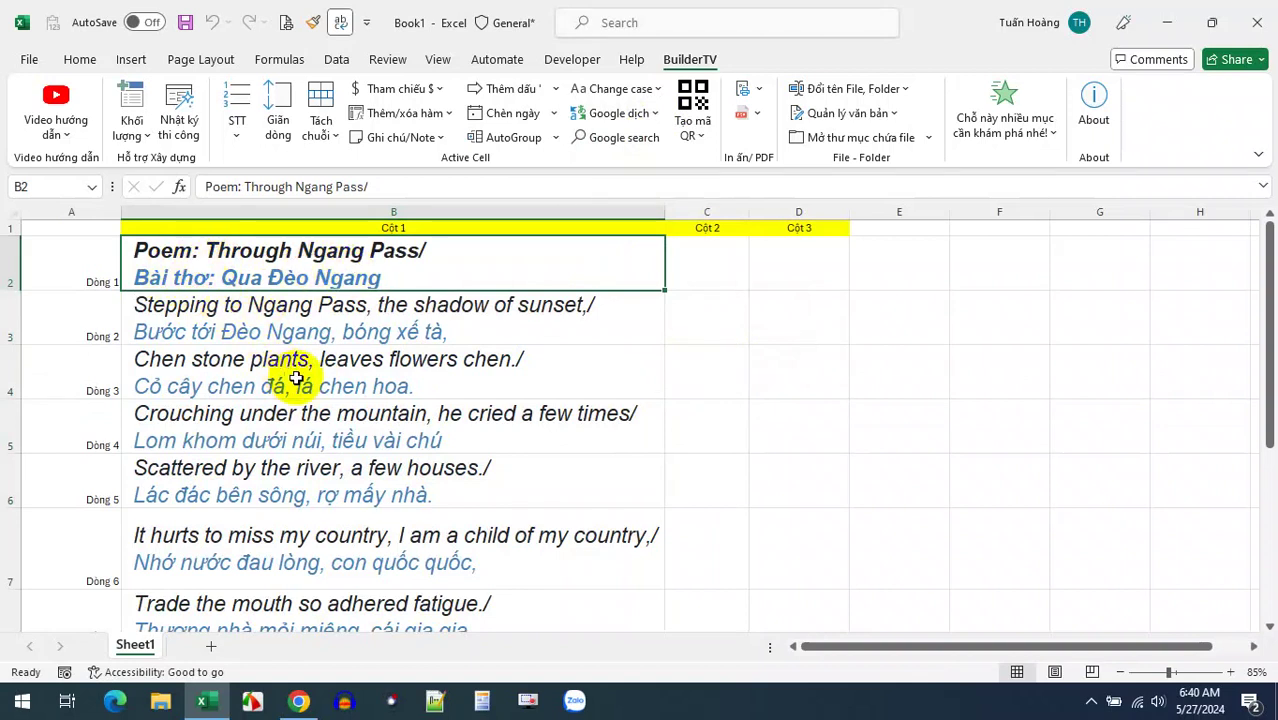
pyautogui.scroll(-3, 294, 380)
pyautogui.scroll(2, 294, 395)
pyautogui.scroll(1, 290, 400)
# - Select the row labels in A2:A10, then select the poem title cell B2
pyautogui.click(64, 262)
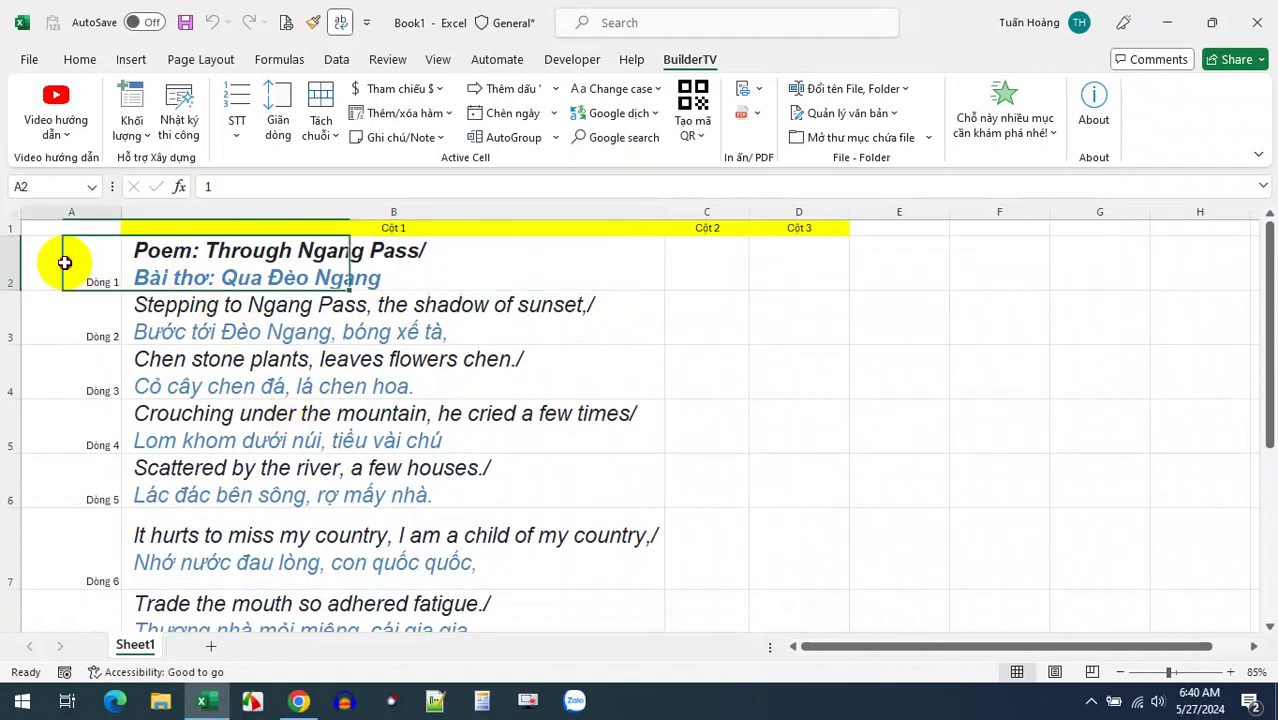
pyautogui.scroll(-1, 100, 389)
pyautogui.keyDown('shift'); pyautogui.click(96, 594); pyautogui.keyUp('shift')
pyautogui.scroll(2, 108, 521)
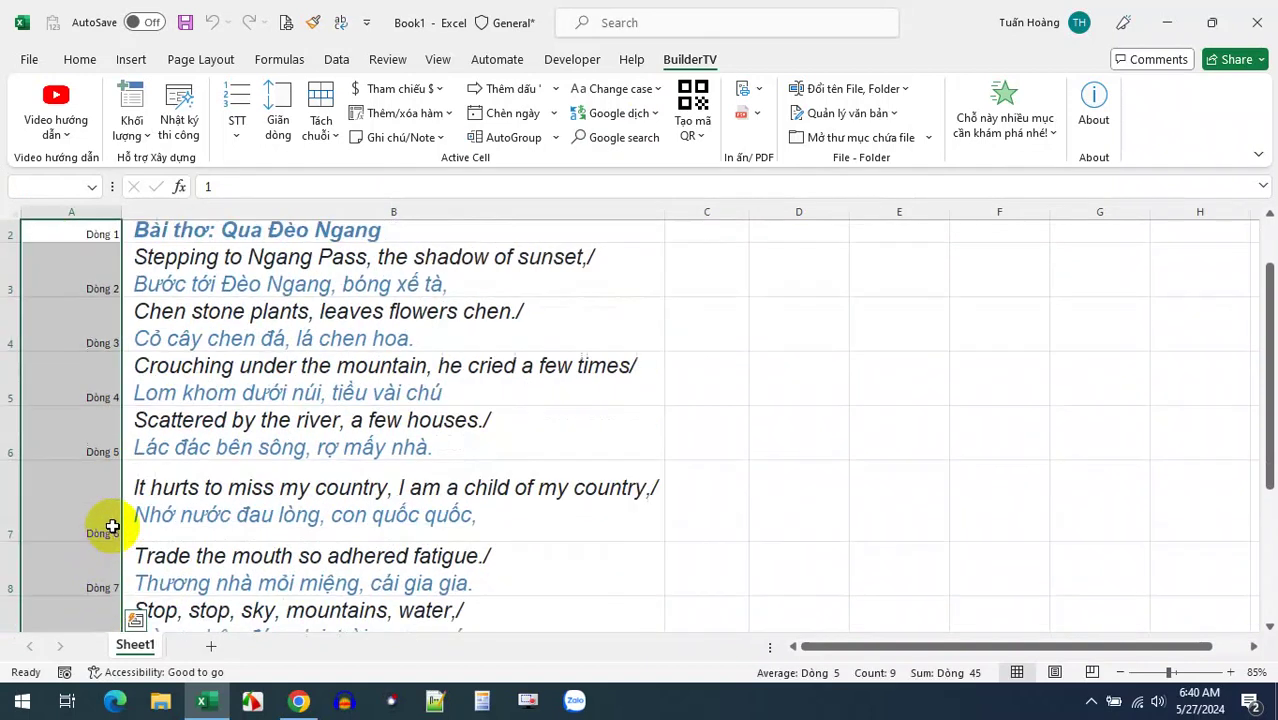
pyautogui.scroll(1, 250, 400)
pyautogui.click(379, 277)
pyautogui.scroll(-3, 444, 513)
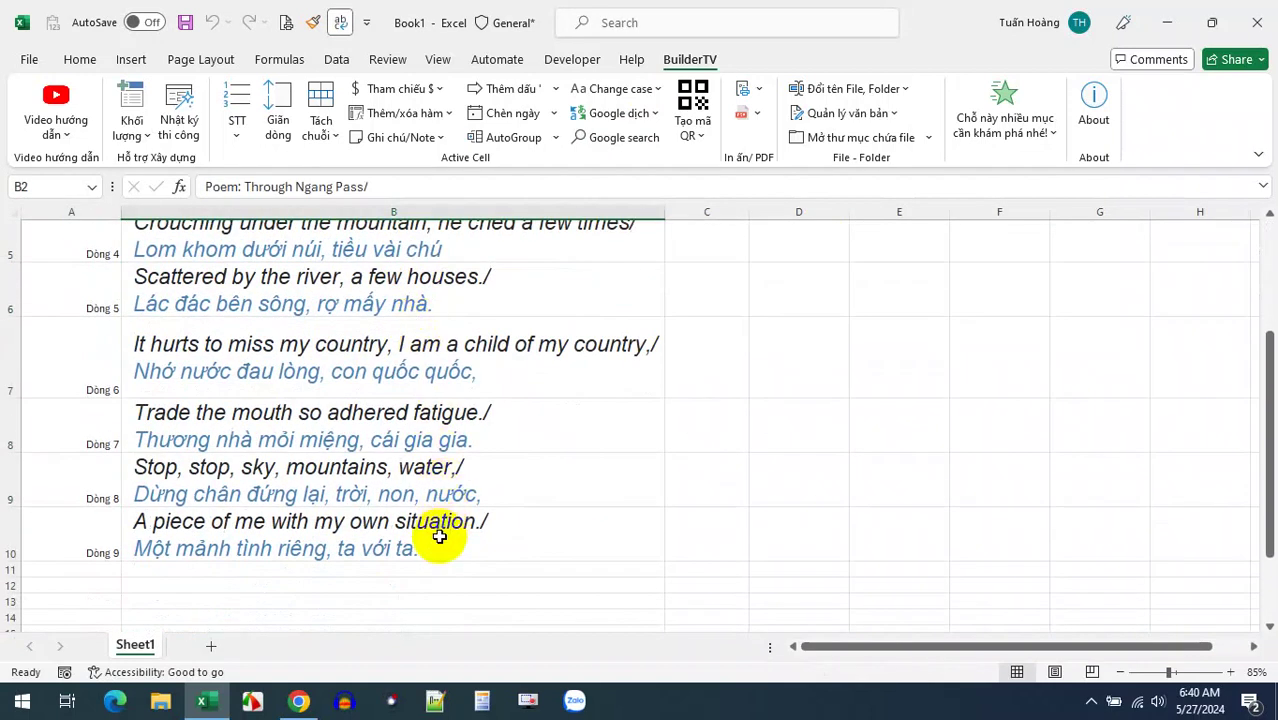
# - Select B2:B10 and swap the lines back so Vietnamese comes first
pyautogui.keyDown('shift'); pyautogui.click(439, 537); pyautogui.keyUp('shift')
pyautogui.scroll(3, 516, 422)
pyautogui.click(656, 113)
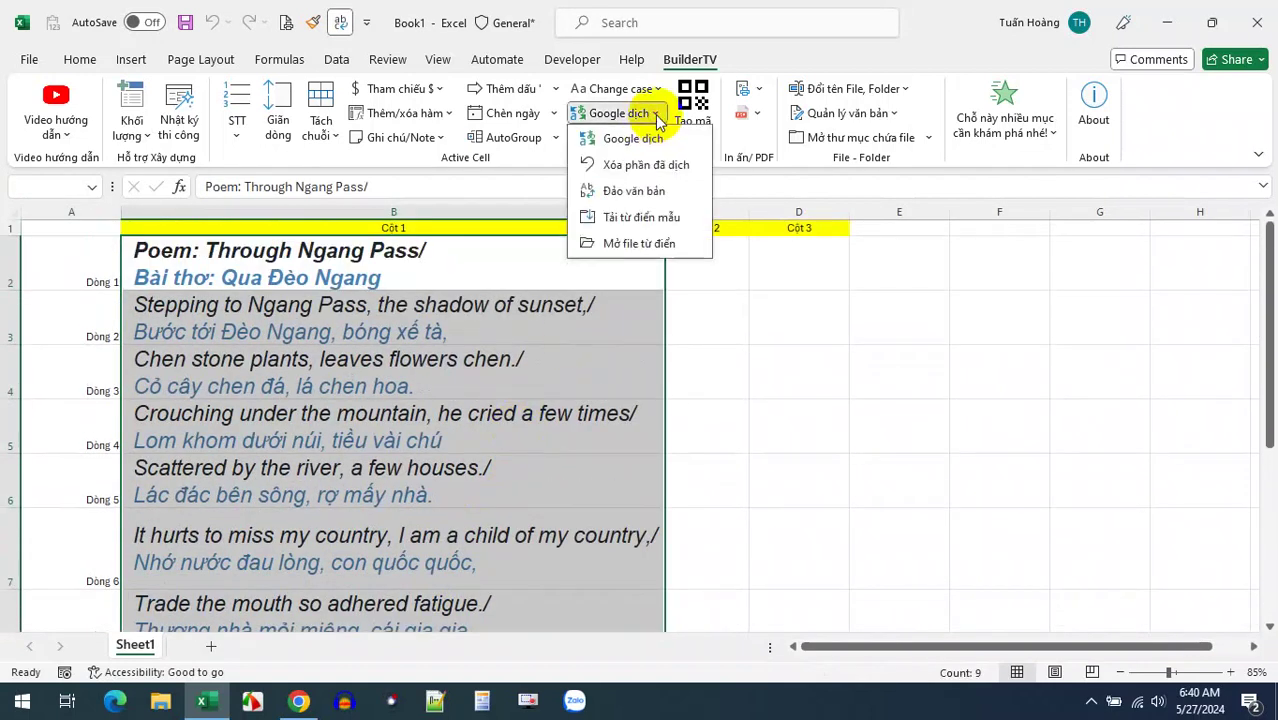
pyautogui.click(640, 191)
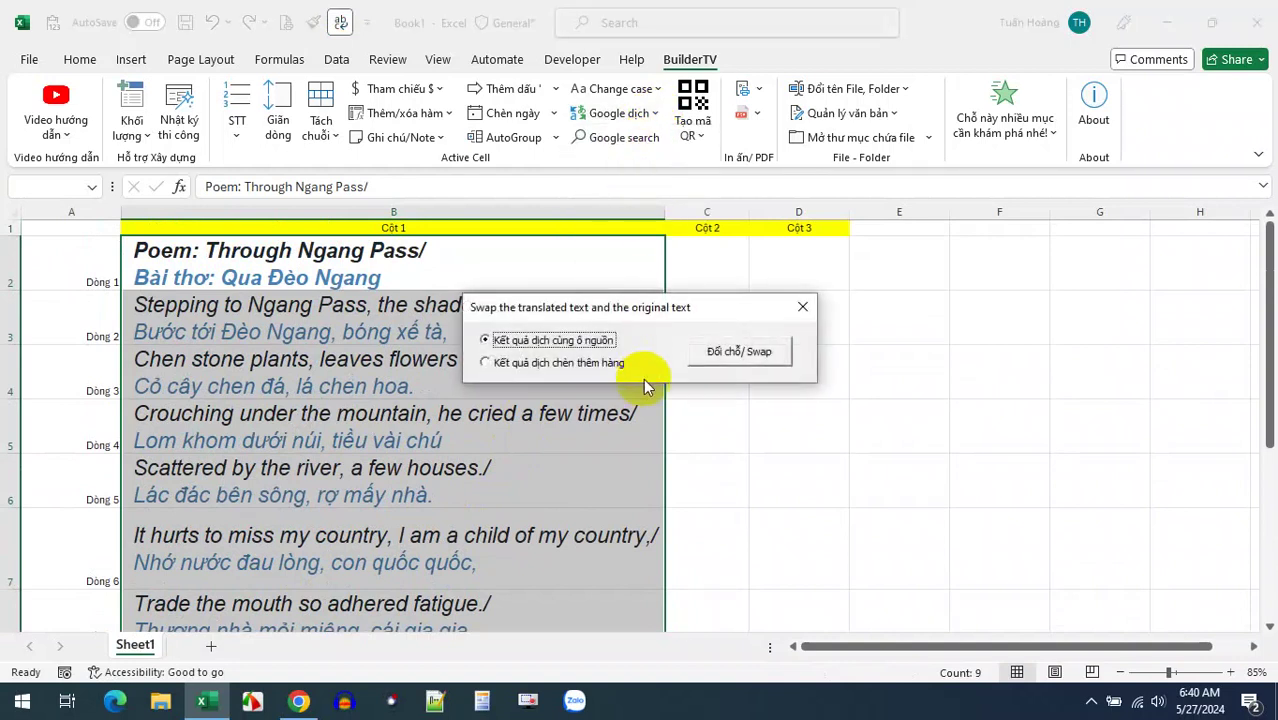
pyautogui.click(715, 351)
# - Delete the English translations with Xóa phần đã dịch > Xóa, then reselect B2:B10
pyautogui.click(656, 113)
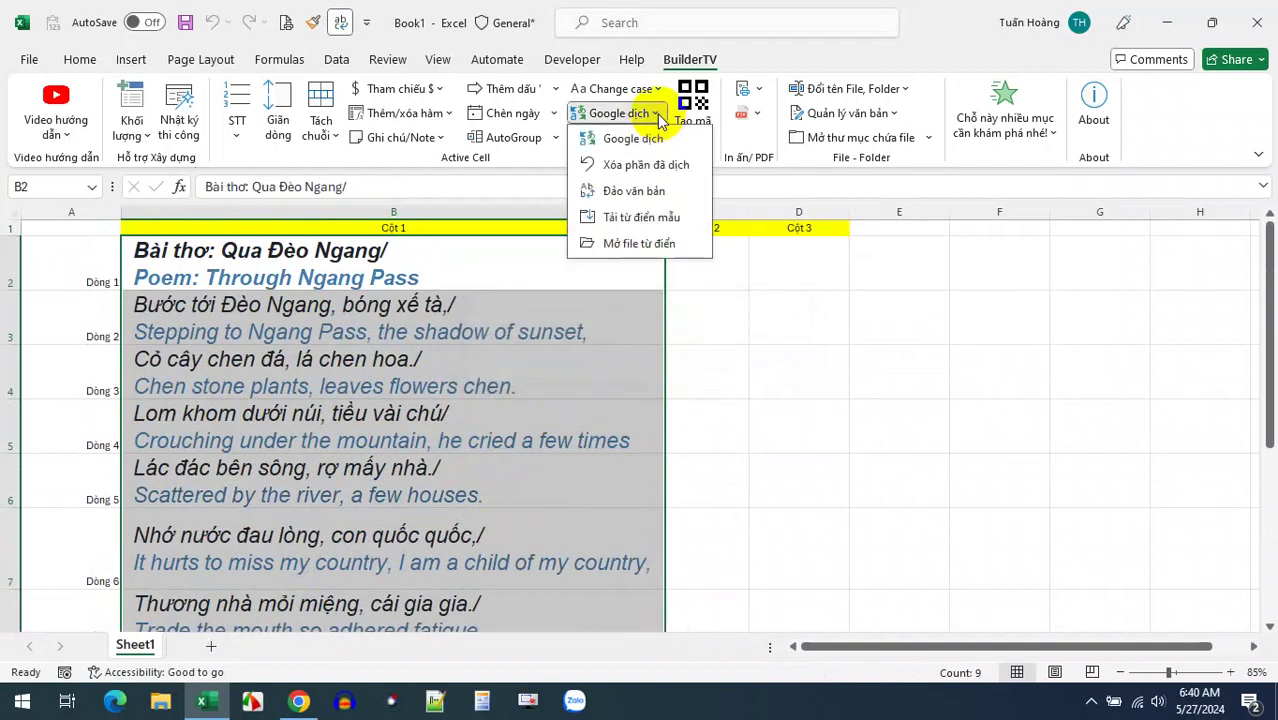
pyautogui.click(658, 168)
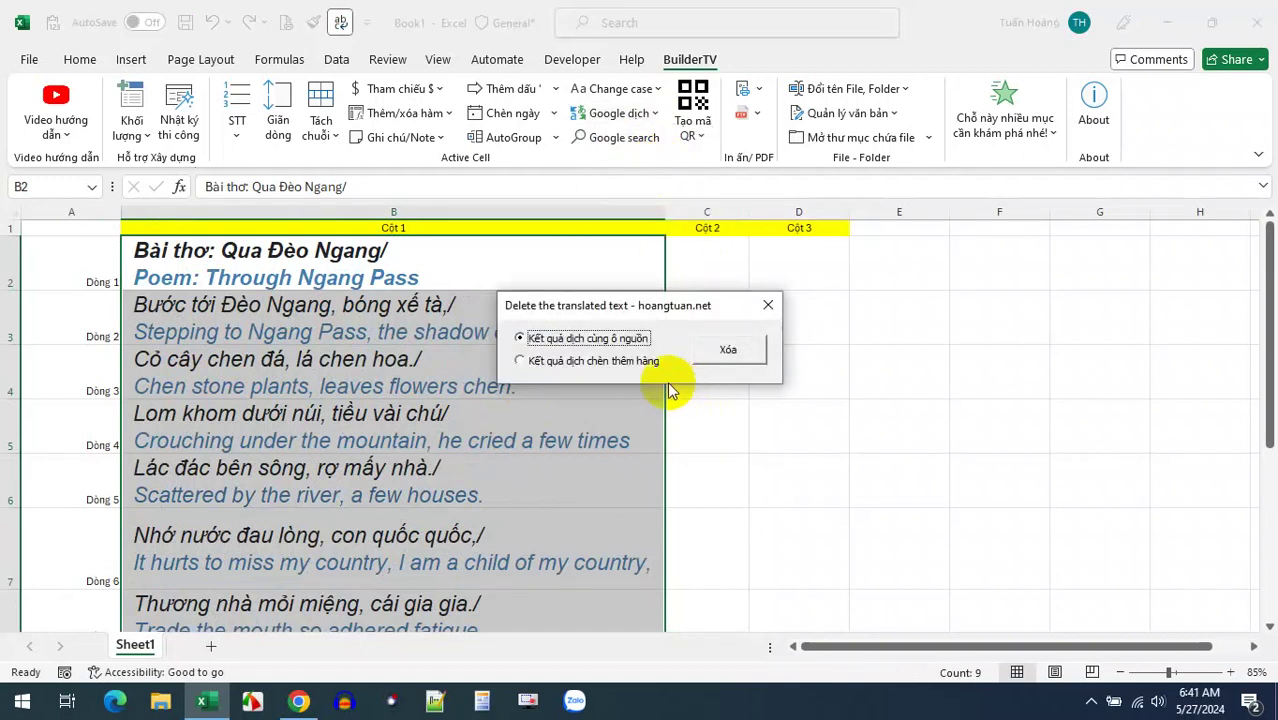
pyautogui.click(729, 352)
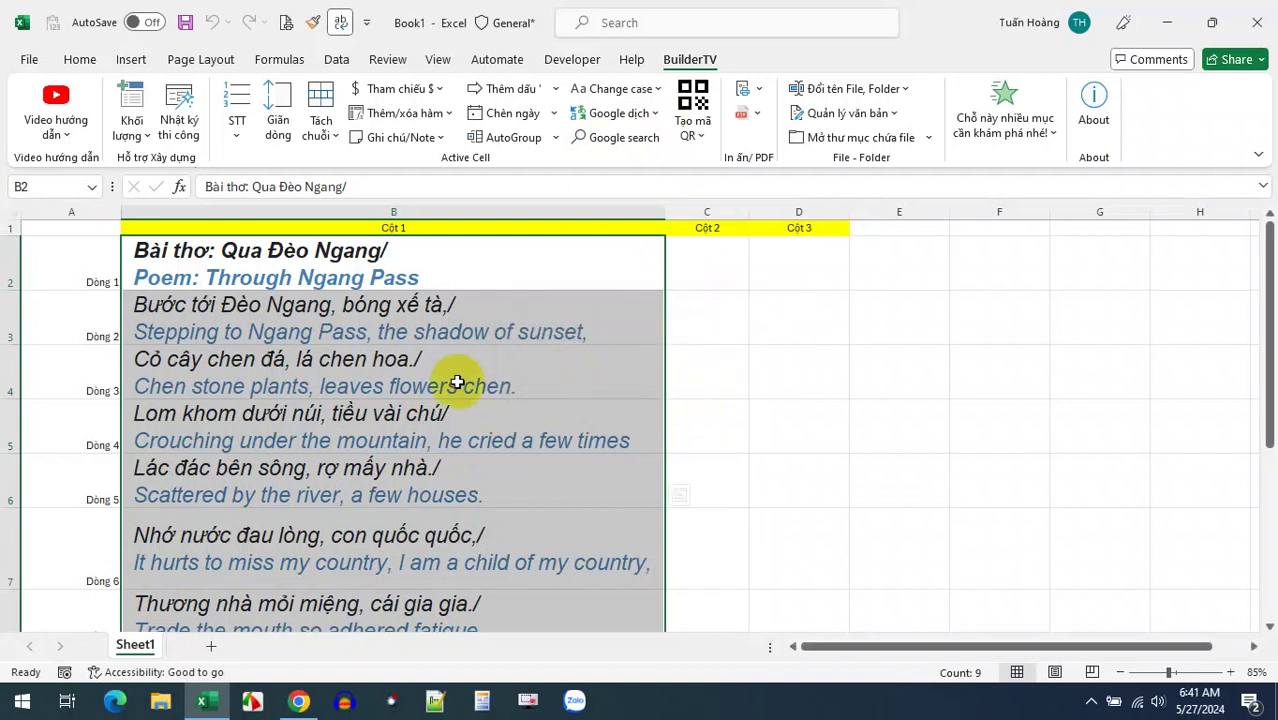
pyautogui.click(450, 362)
pyautogui.moveTo(454, 262); pyautogui.dragTo(451, 472)
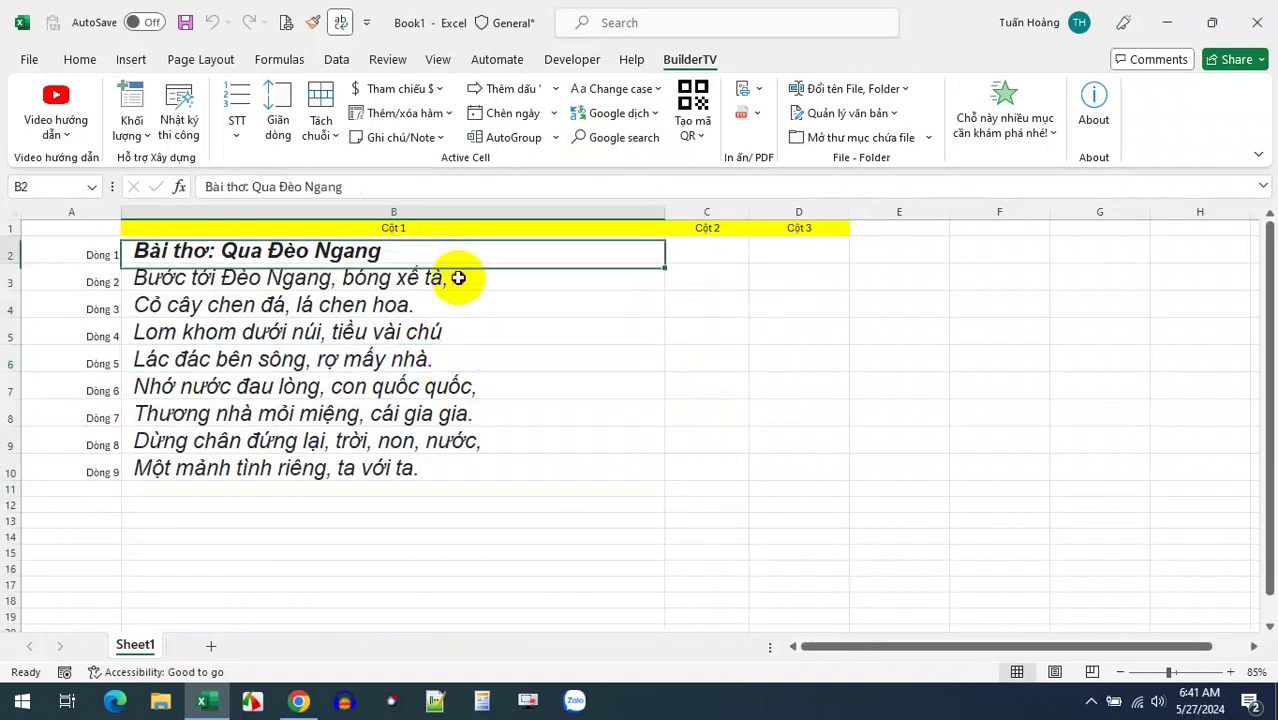
pyautogui.click(650, 118)
# - Translate the poem into French in tomato-red (Đỏ Cà chua) text, inserted as new rows
pyautogui.click(650, 140)
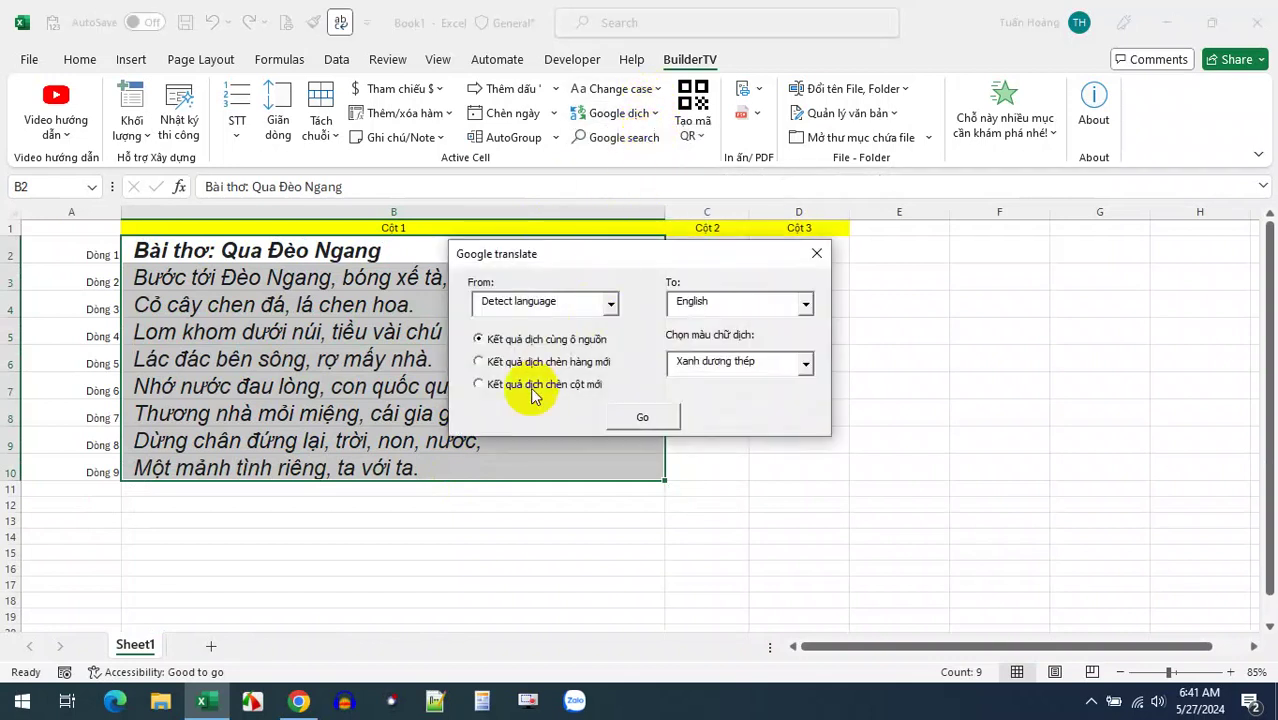
pyautogui.click(480, 366)
pyautogui.click(806, 303)
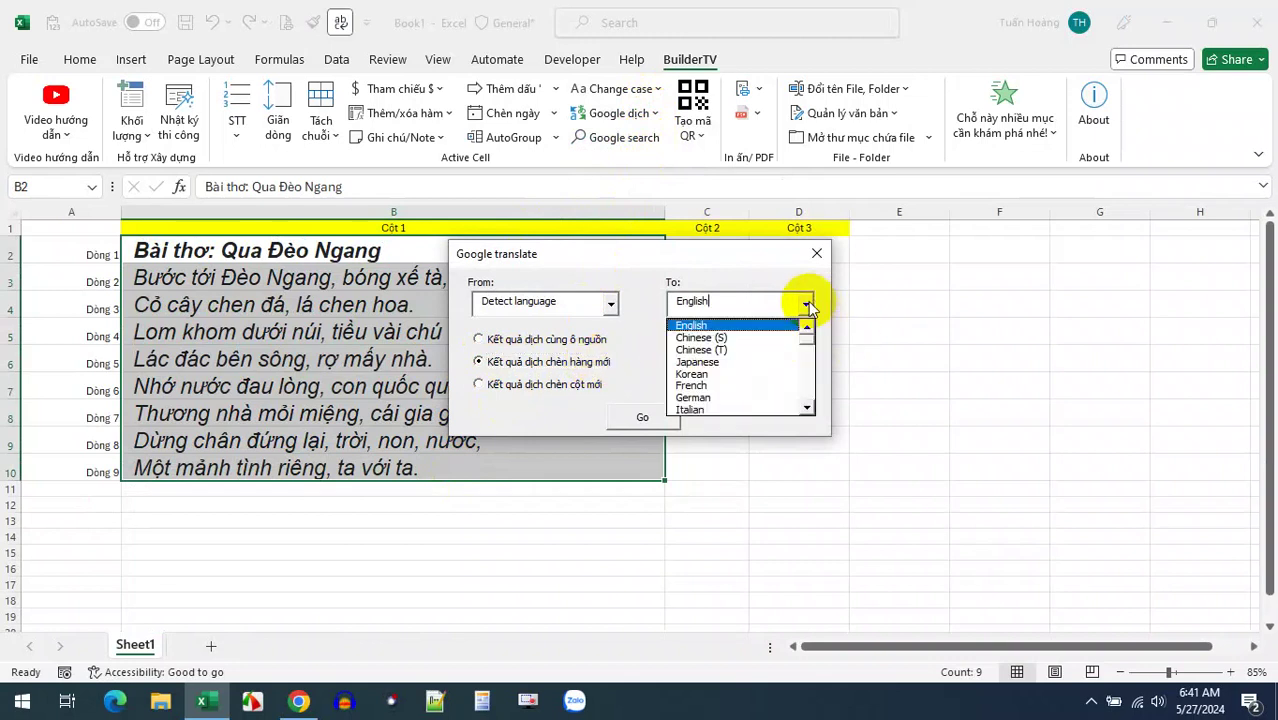
pyautogui.click(716, 386)
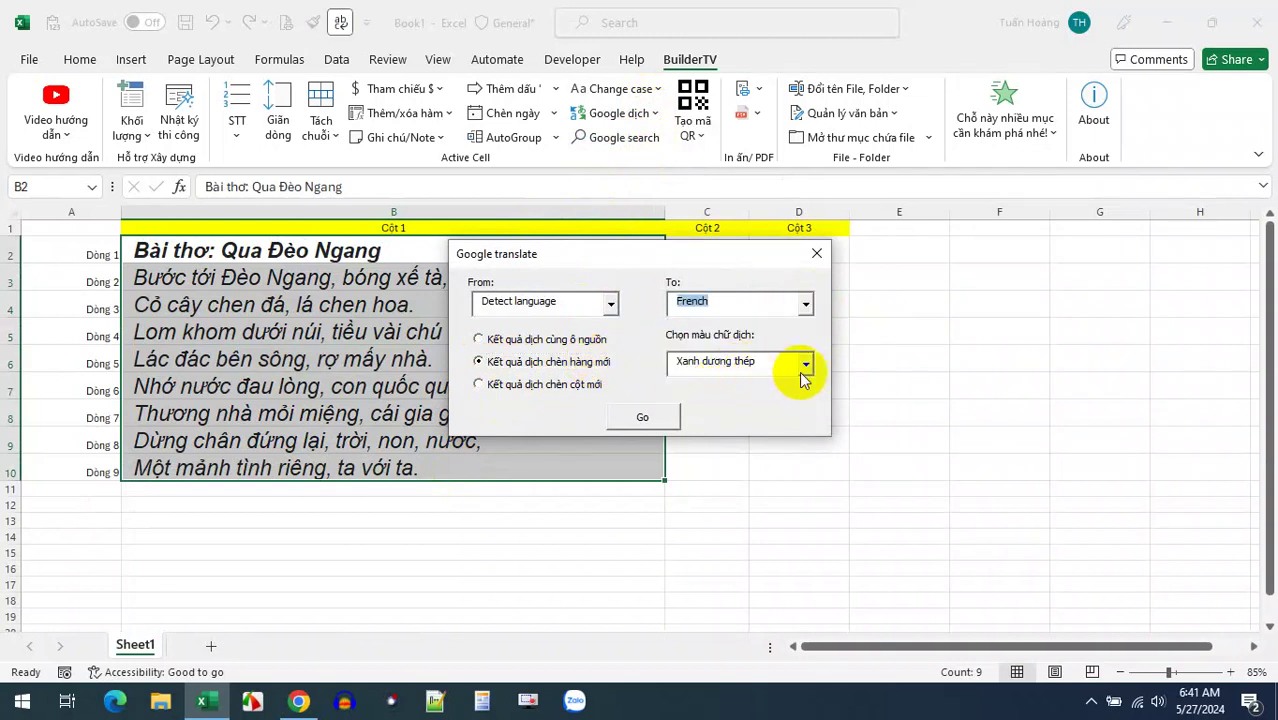
pyautogui.click(806, 365)
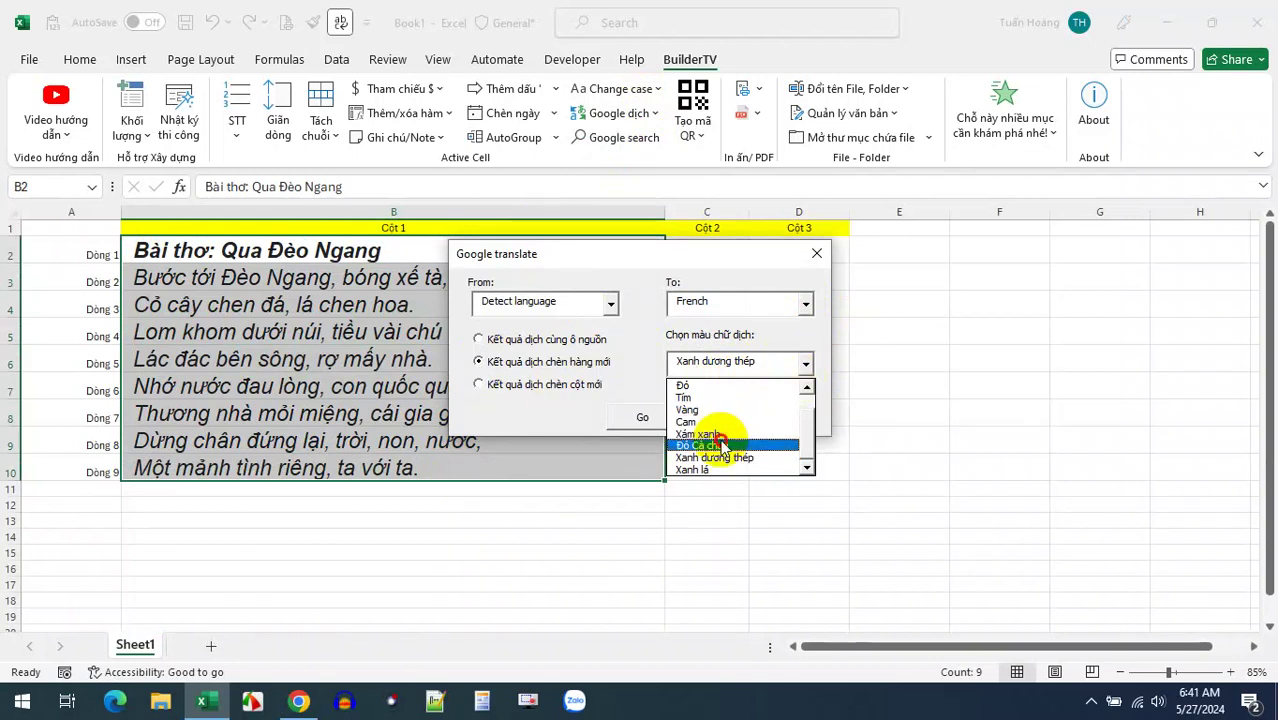
pyautogui.click(720, 444)
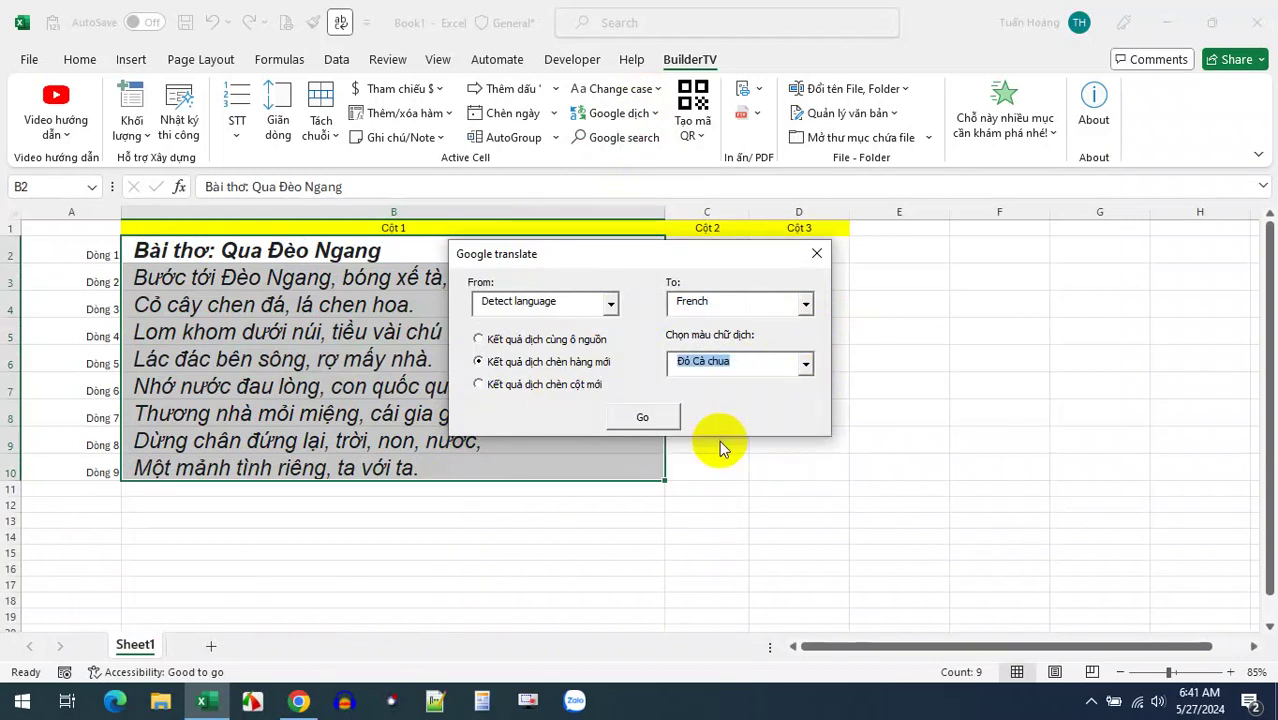
pyautogui.click(646, 420)
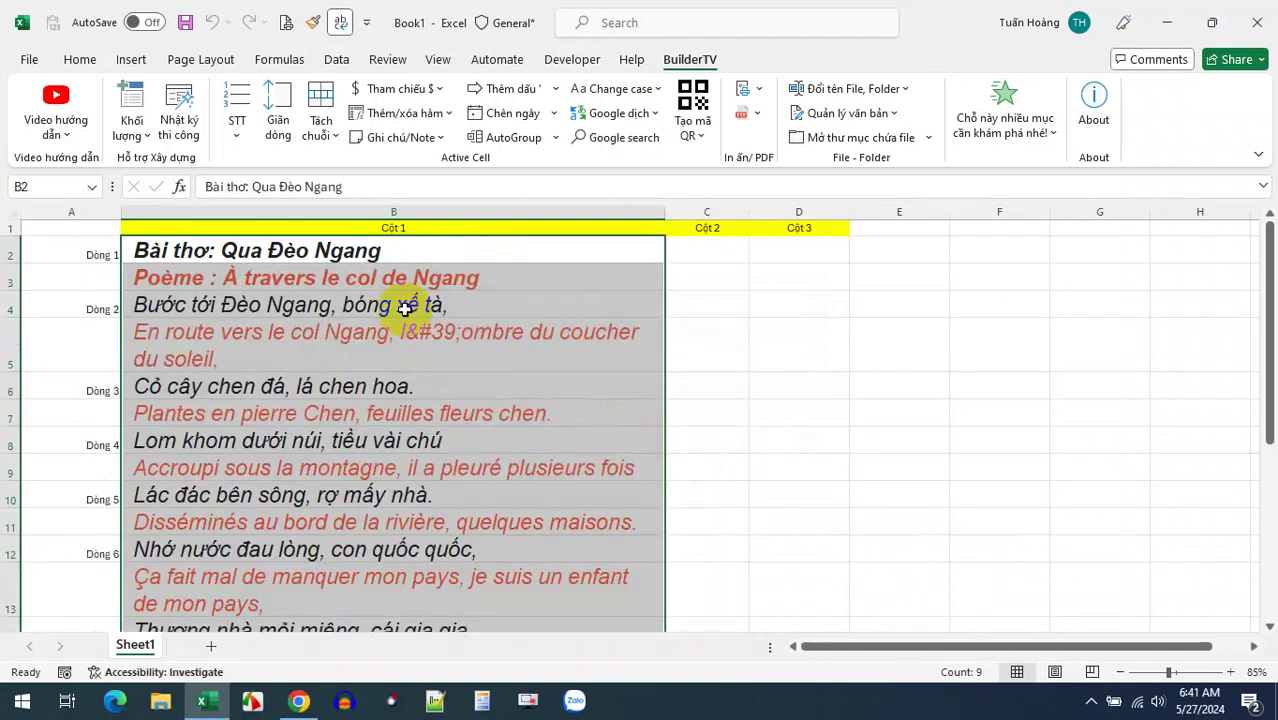
pyautogui.click(580, 286)
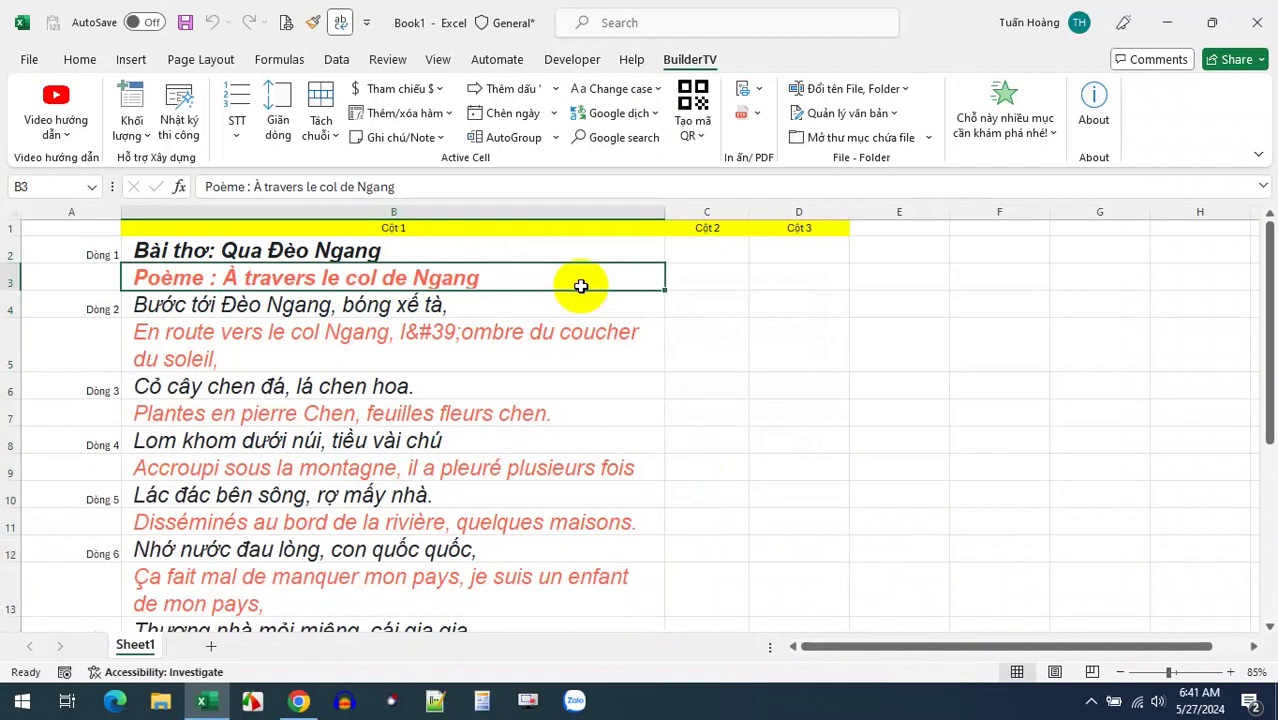
pyautogui.scroll(-1, 580, 286)
pyautogui.scroll(-1, 580, 287)
pyautogui.scroll(-1, 578, 288)
pyautogui.scroll(-1, 576, 290)
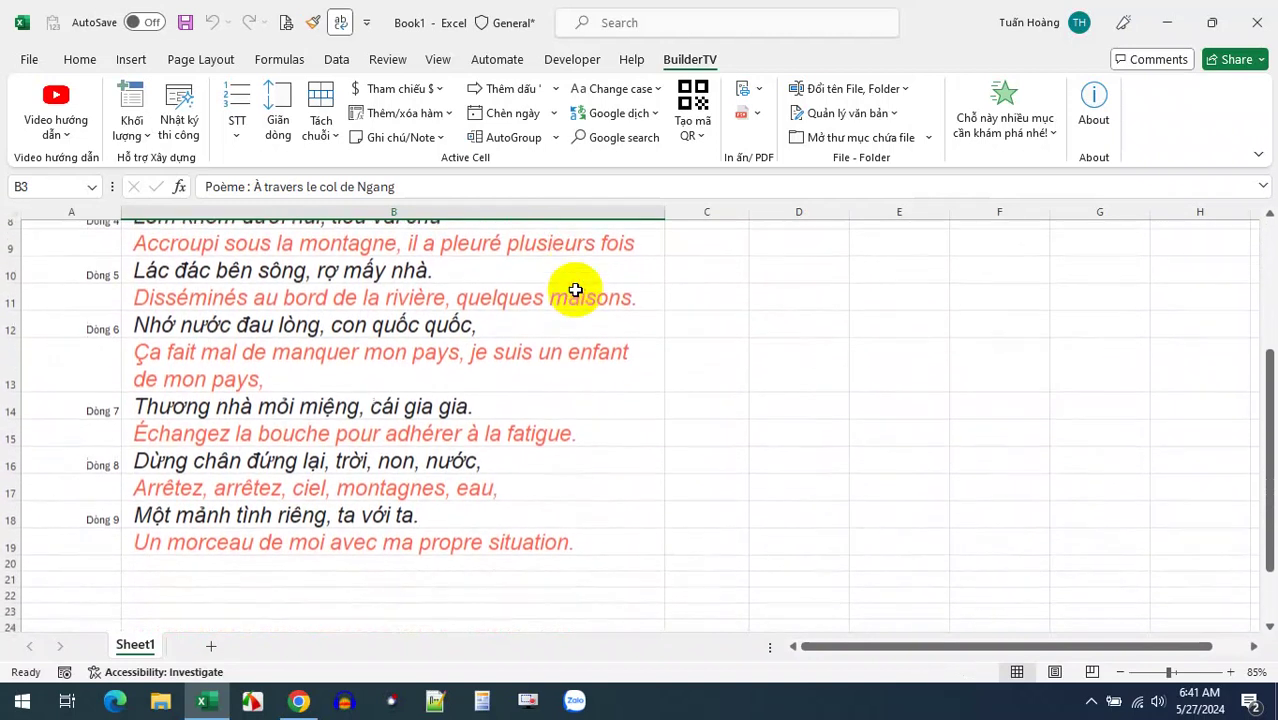
pyautogui.scroll(-1, 576, 290)
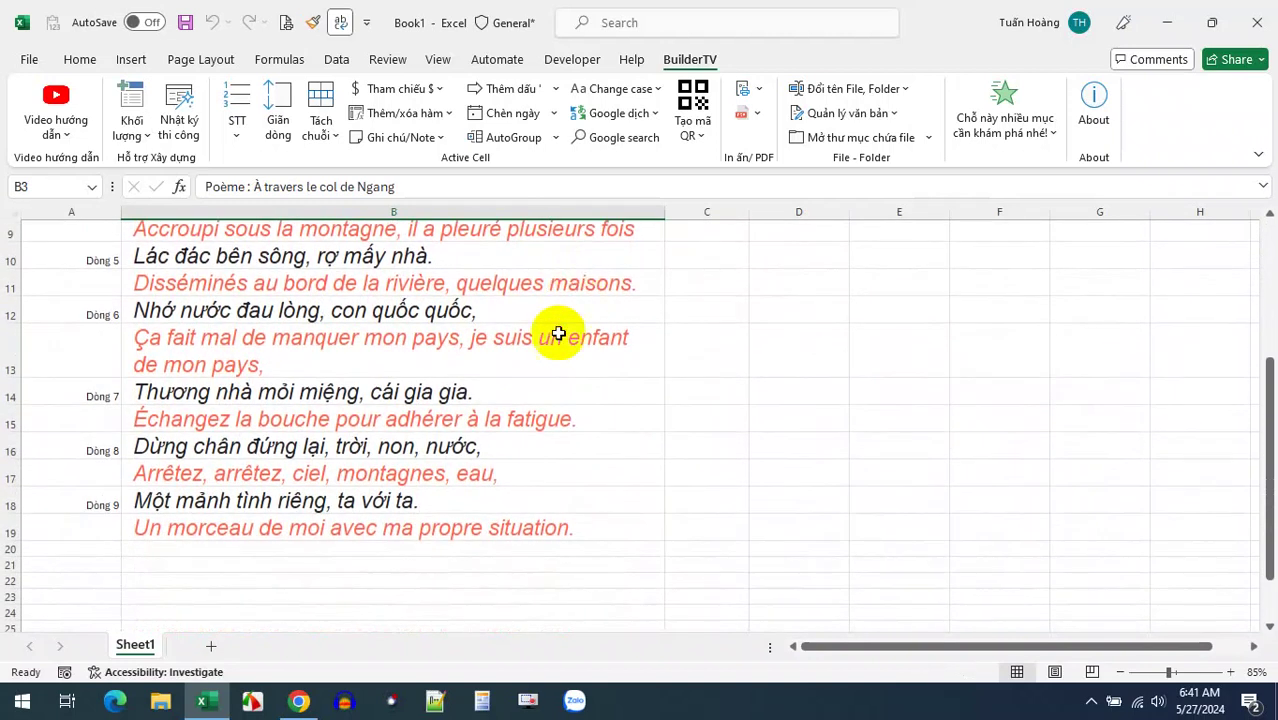
pyautogui.click(220, 366)
pyautogui.scroll(2, 220, 366)
pyautogui.scroll(1, 222, 373)
pyautogui.scroll(2, 222, 373)
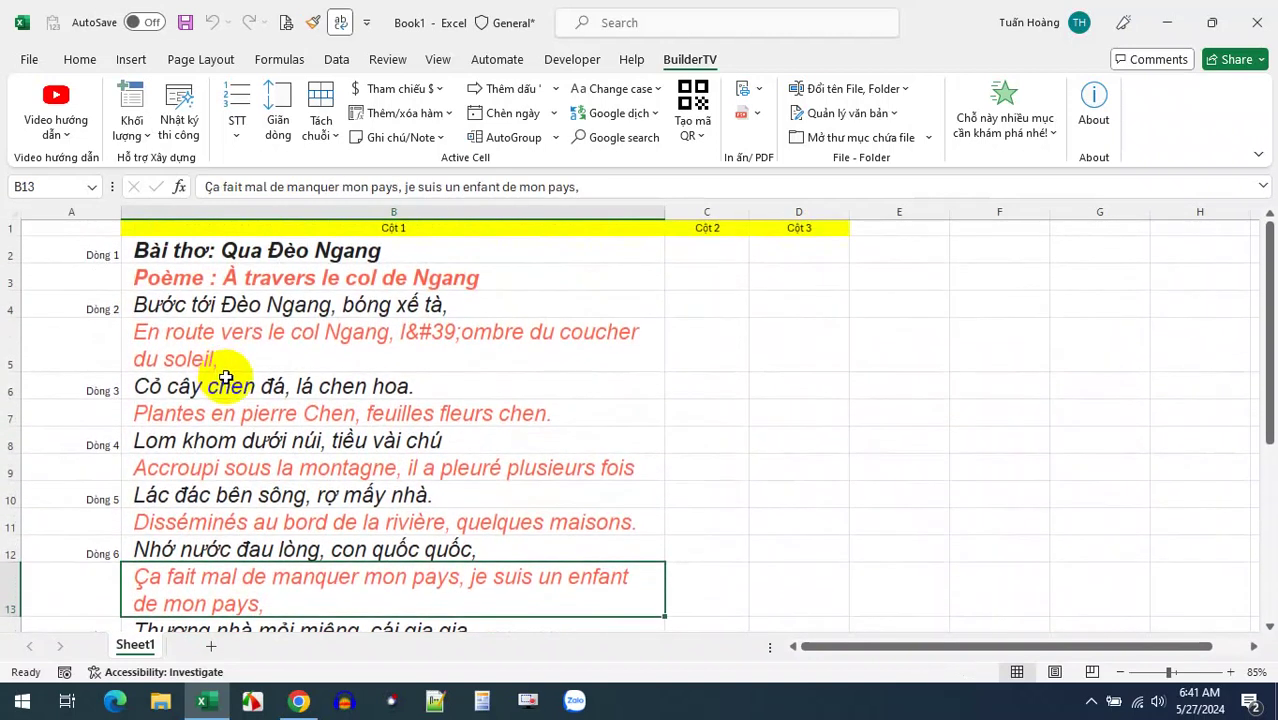
pyautogui.click(96, 279)
pyautogui.click(80, 334)
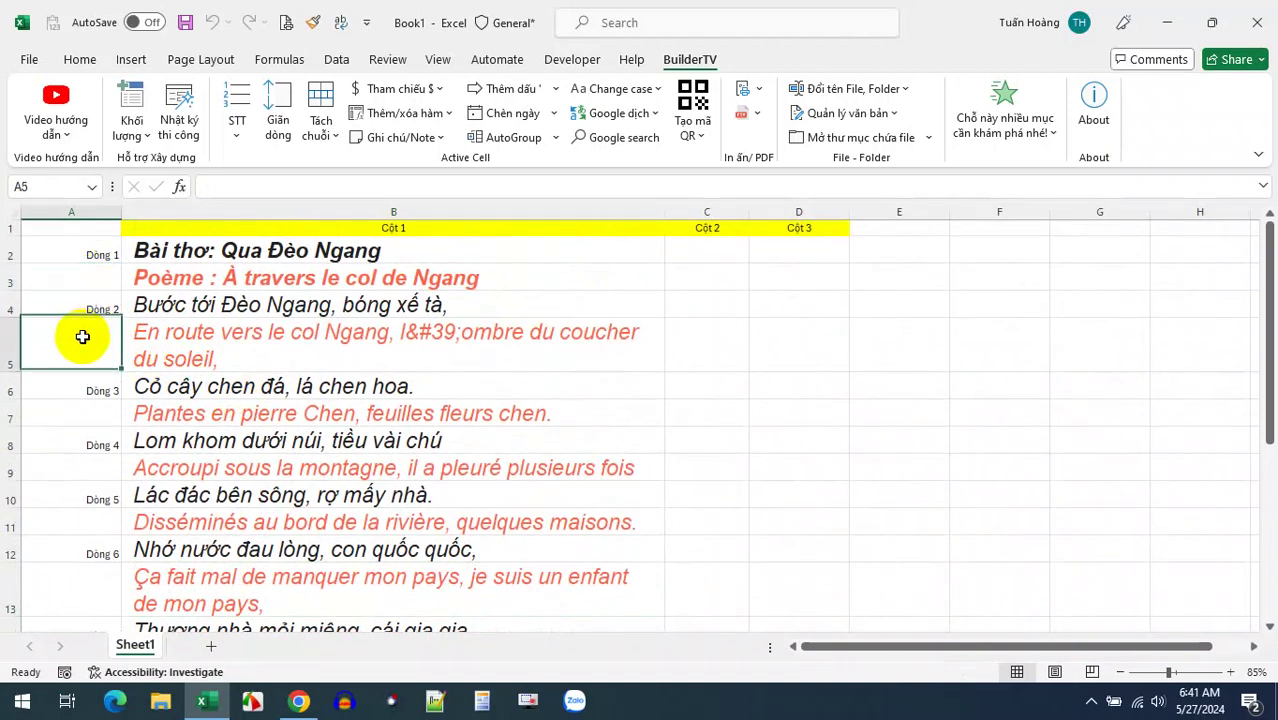
pyautogui.click(80, 414)
pyautogui.click(94, 279)
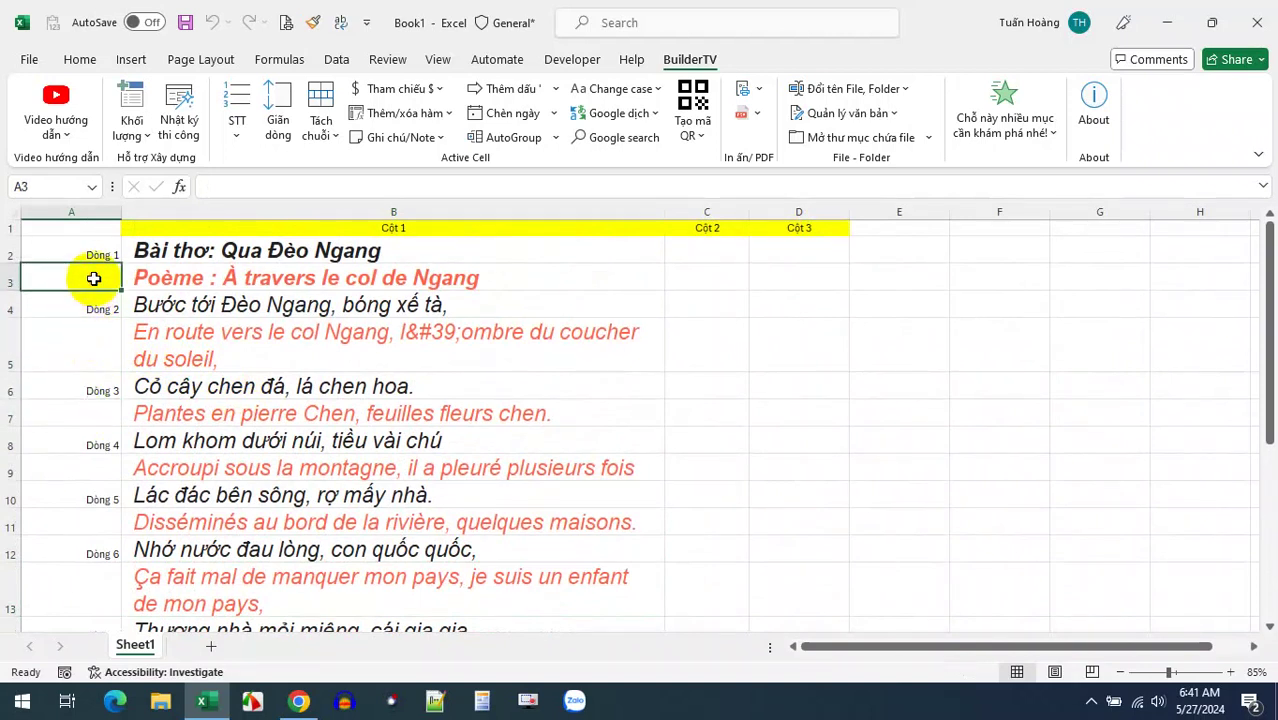
pyautogui.click(8, 279)
pyautogui.click(102, 252)
pyautogui.moveTo(99, 275); pyautogui.dragTo(292, 272)
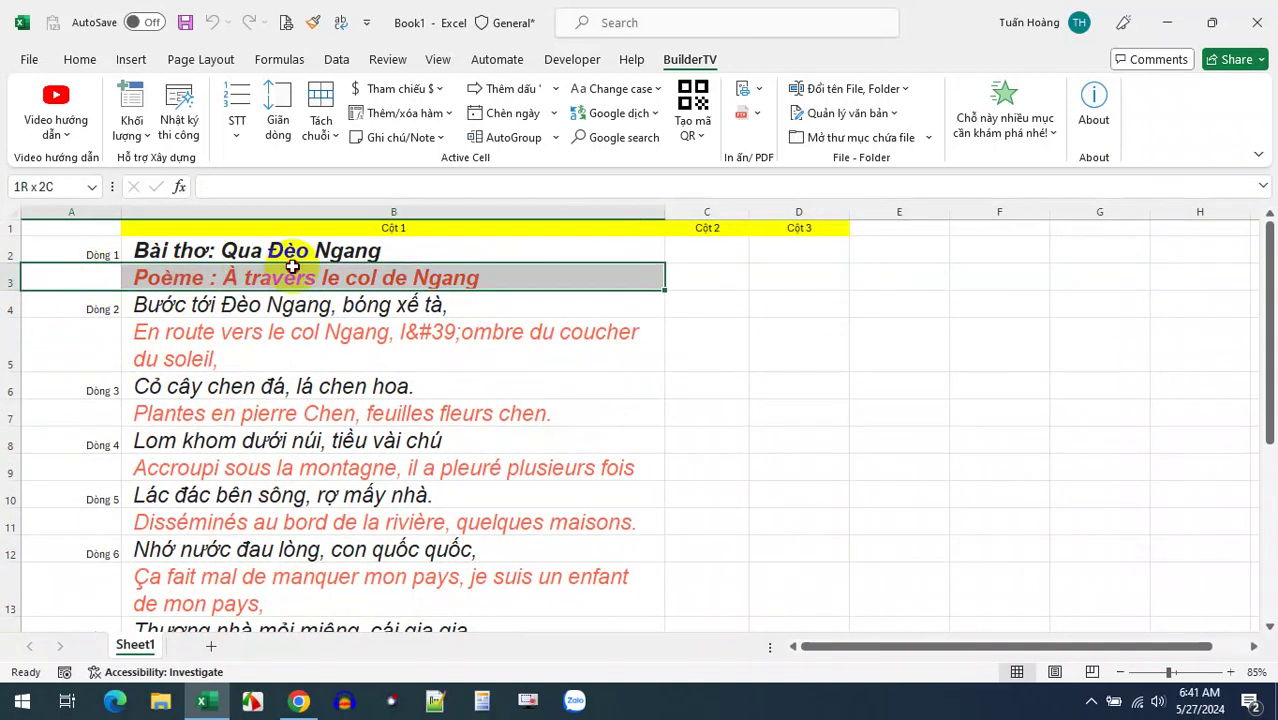
pyautogui.moveTo(100, 345); pyautogui.dragTo(380, 337)
pyautogui.moveTo(99, 410); pyautogui.dragTo(357, 408)
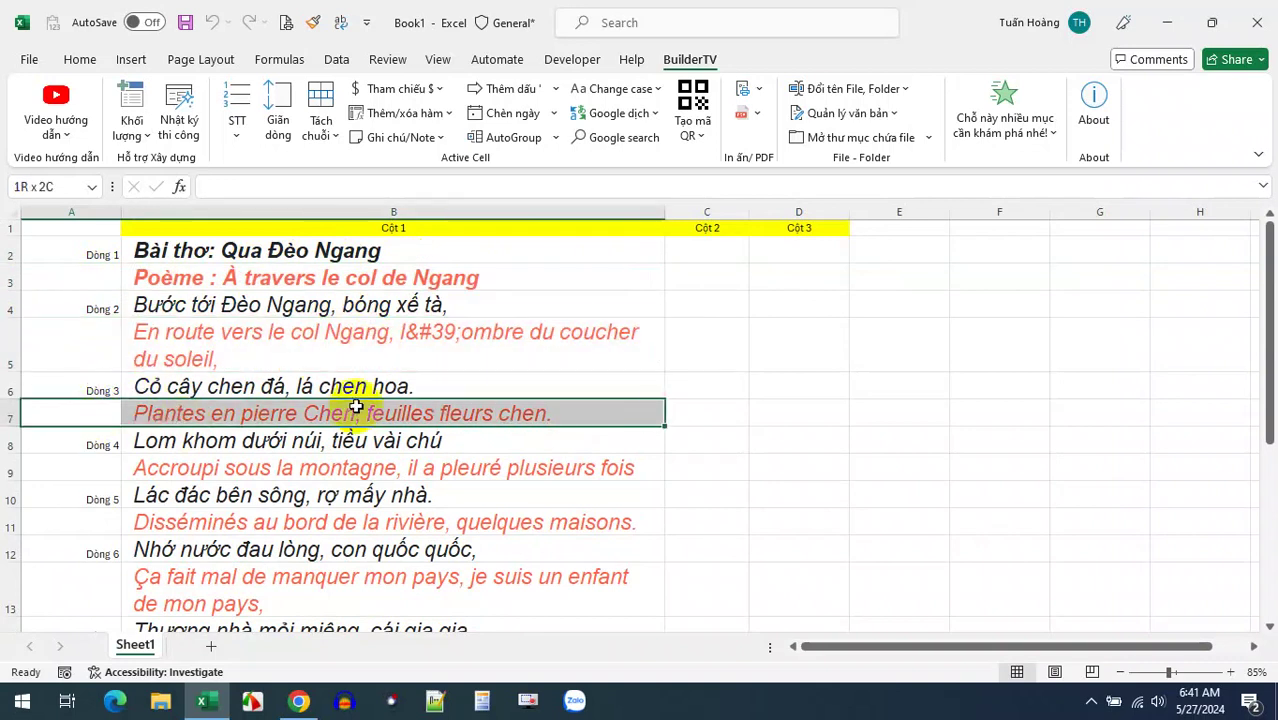
pyautogui.moveTo(100, 345); pyautogui.dragTo(365, 342)
pyautogui.scroll(-3, 165, 340)
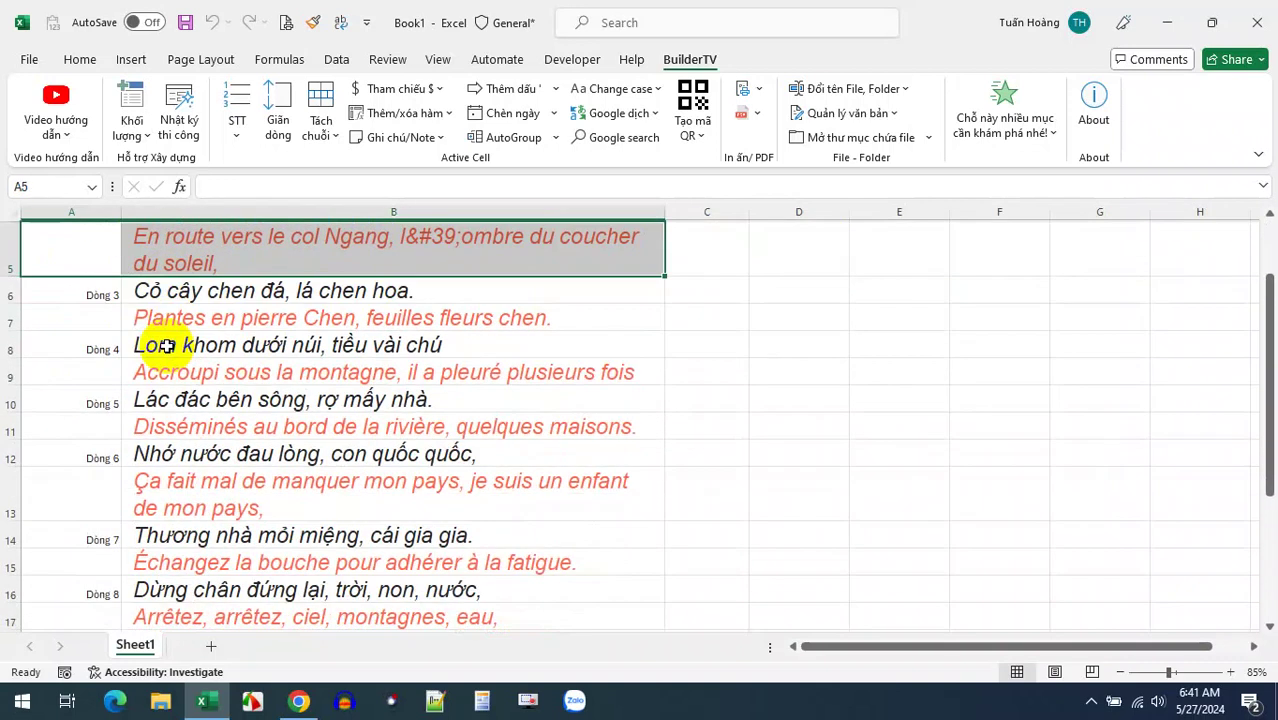
pyautogui.scroll(-1, 163, 340)
pyautogui.scroll(-1, 163, 340)
pyautogui.moveTo(111, 348); pyautogui.dragTo(100, 365)
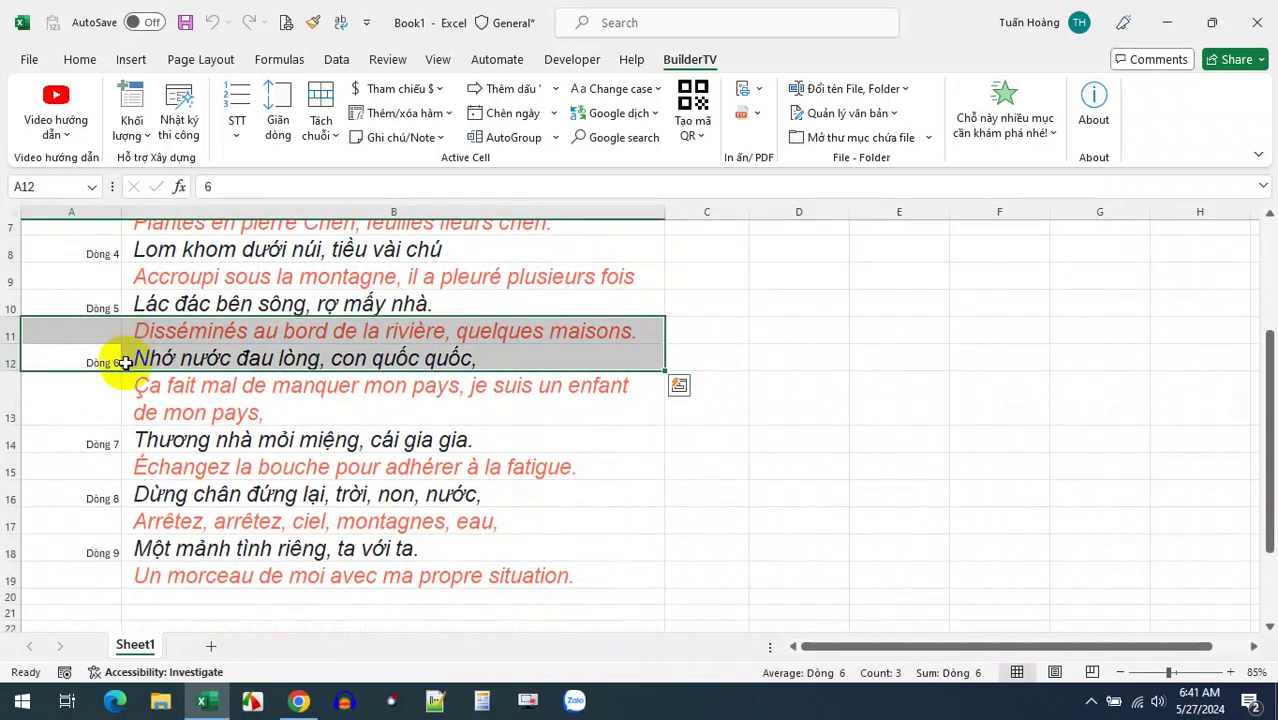
pyautogui.click(91, 400)
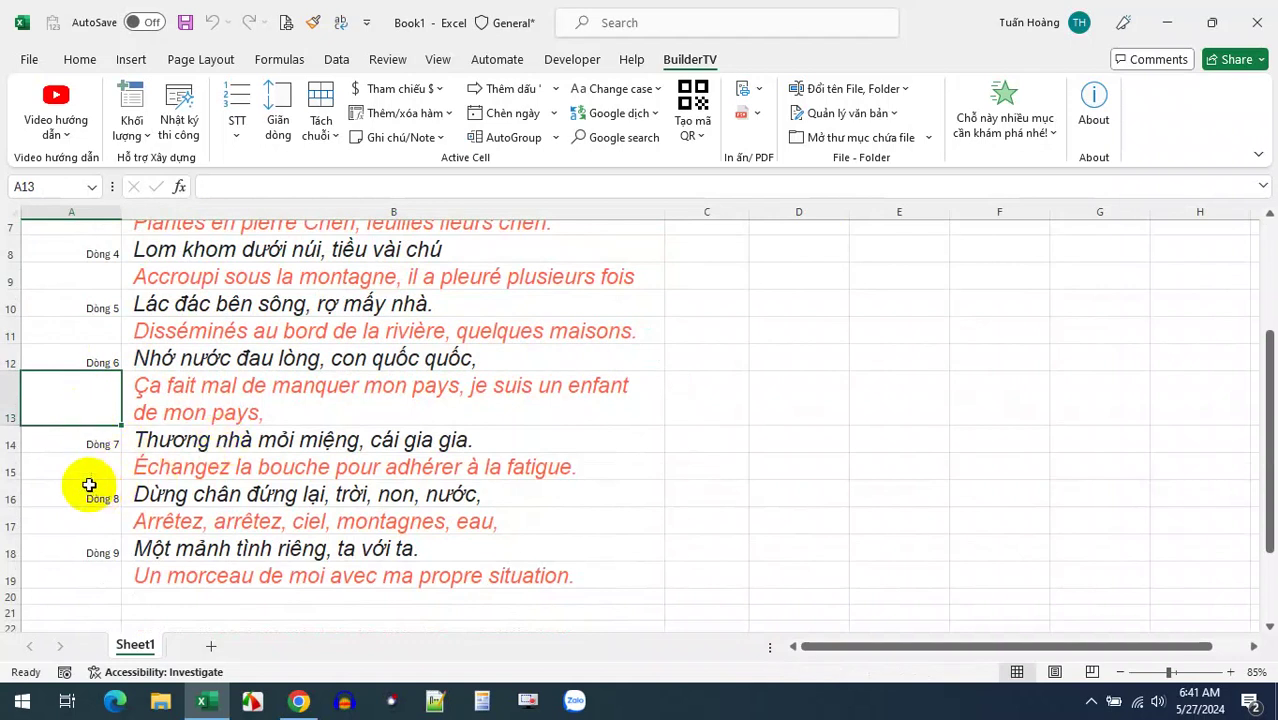
pyautogui.click(110, 518)
pyautogui.scroll(5, 278, 497)
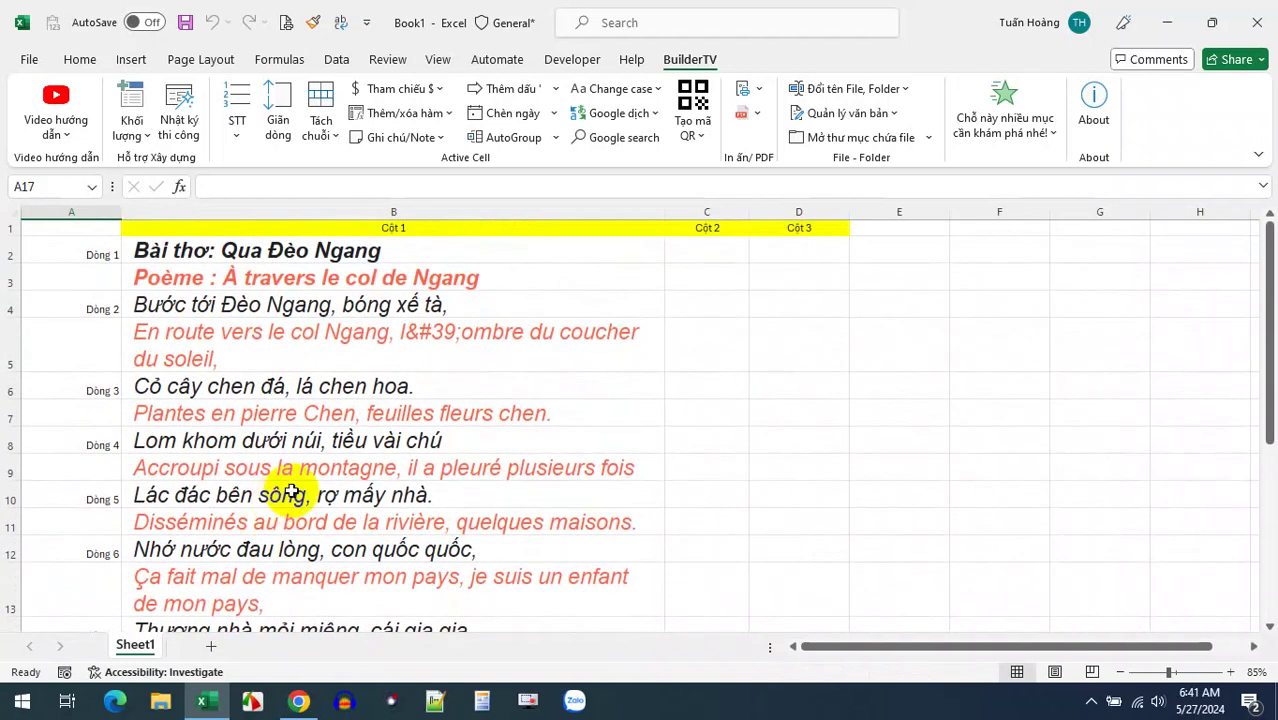
pyautogui.click(425, 331)
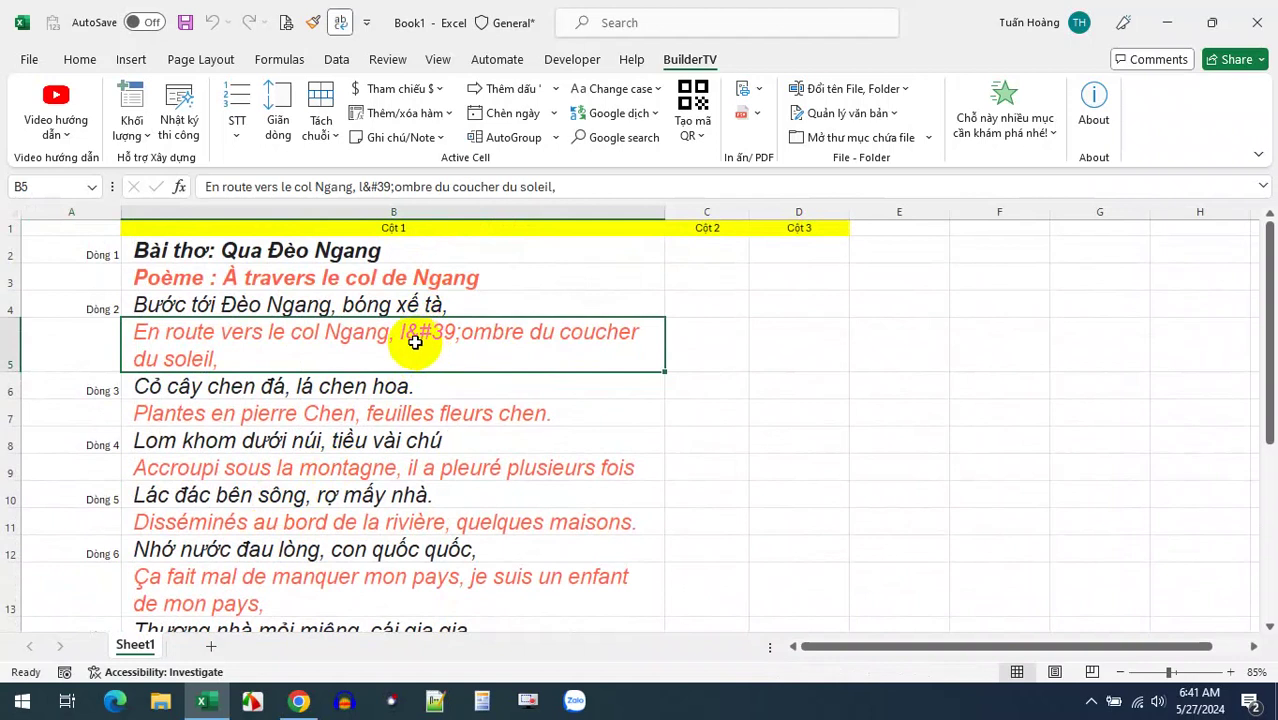
pyautogui.click(429, 304)
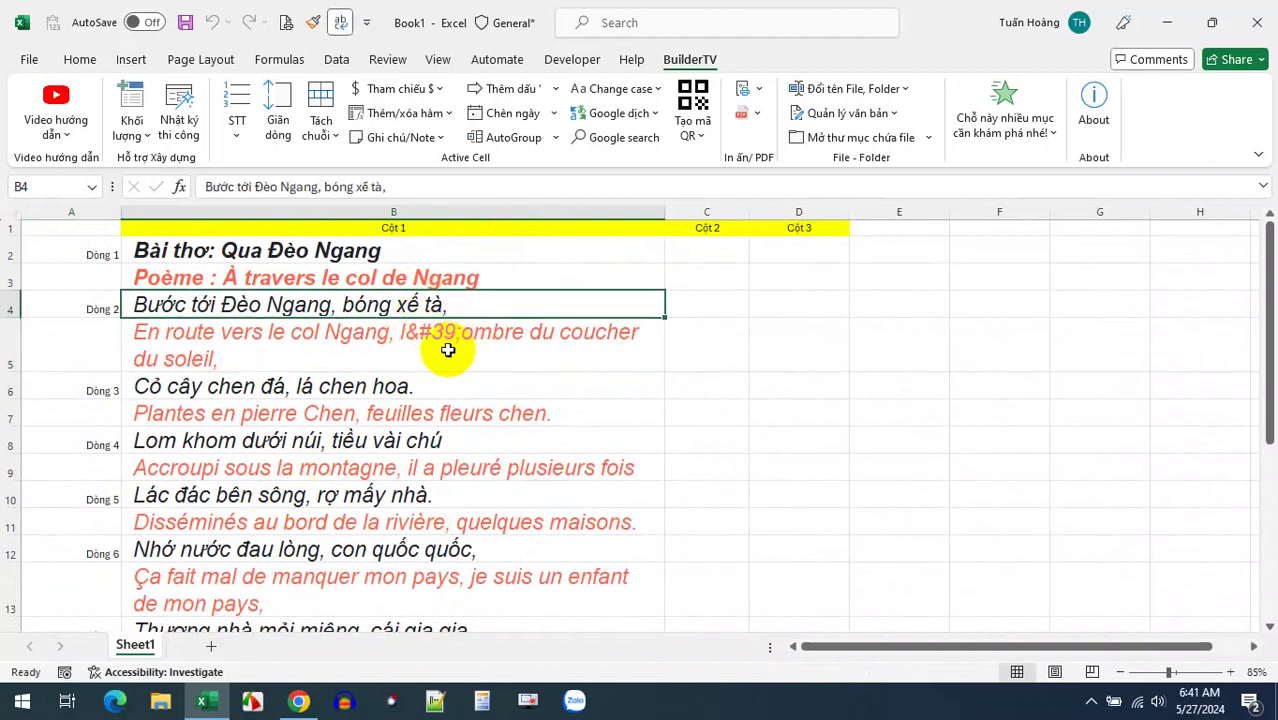
pyautogui.click(438, 256)
pyautogui.scroll(-2, 491, 334)
pyautogui.scroll(-1, 491, 420)
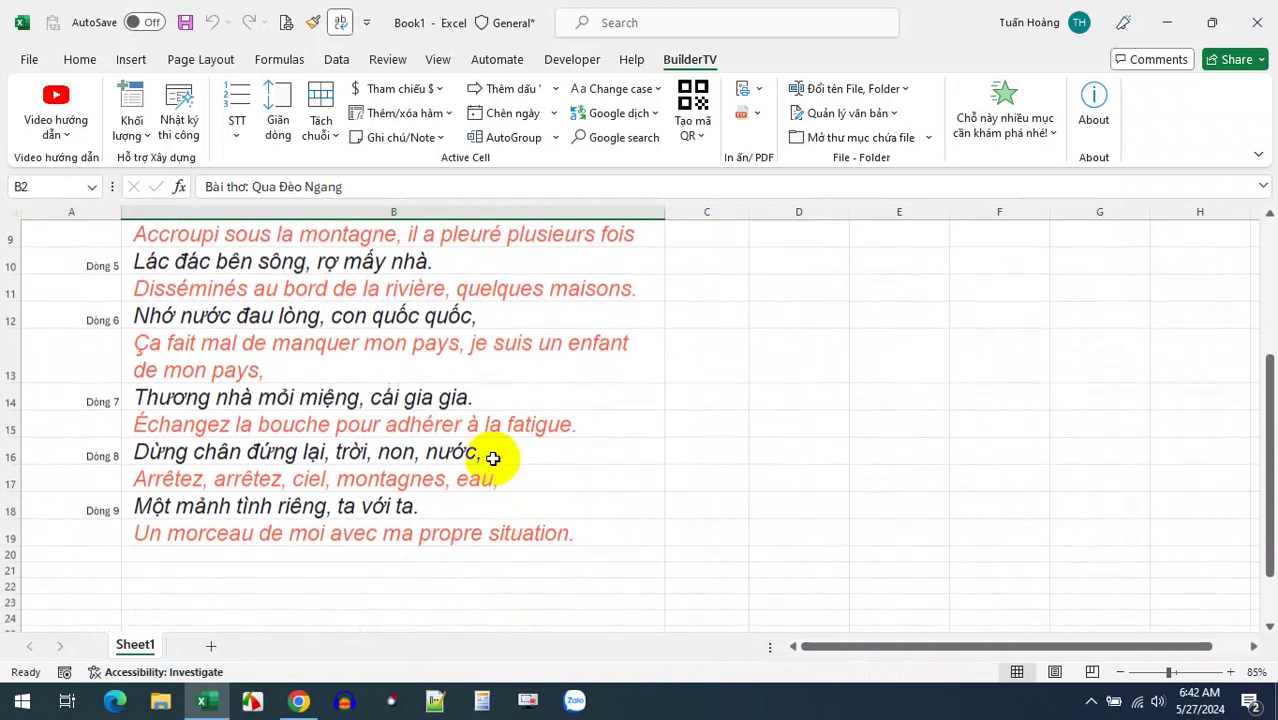
pyautogui.keyDown('shift'); pyautogui.click(492, 528); pyautogui.keyUp('shift')
pyautogui.scroll(2, 491, 525)
# - Remove the inserted French translation rows using Xóa phần đã dịch > Xóa
pyautogui.scroll(1, 491, 525)
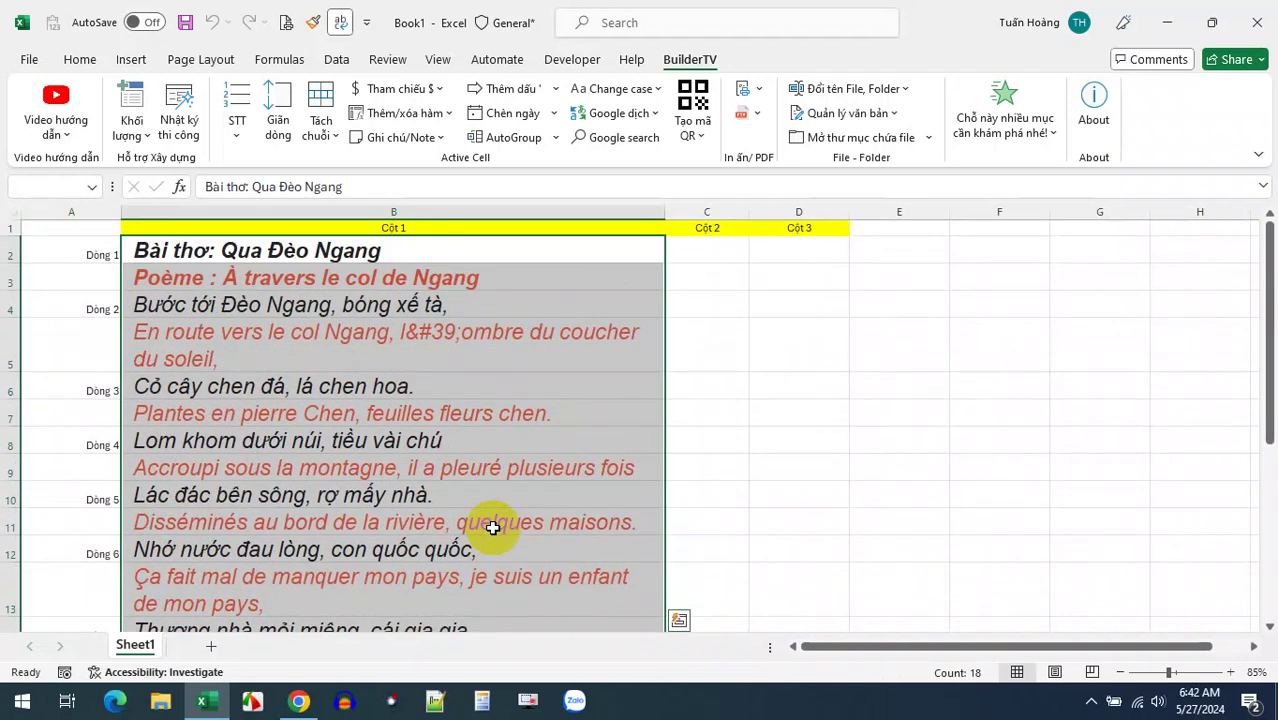
pyautogui.click(657, 114)
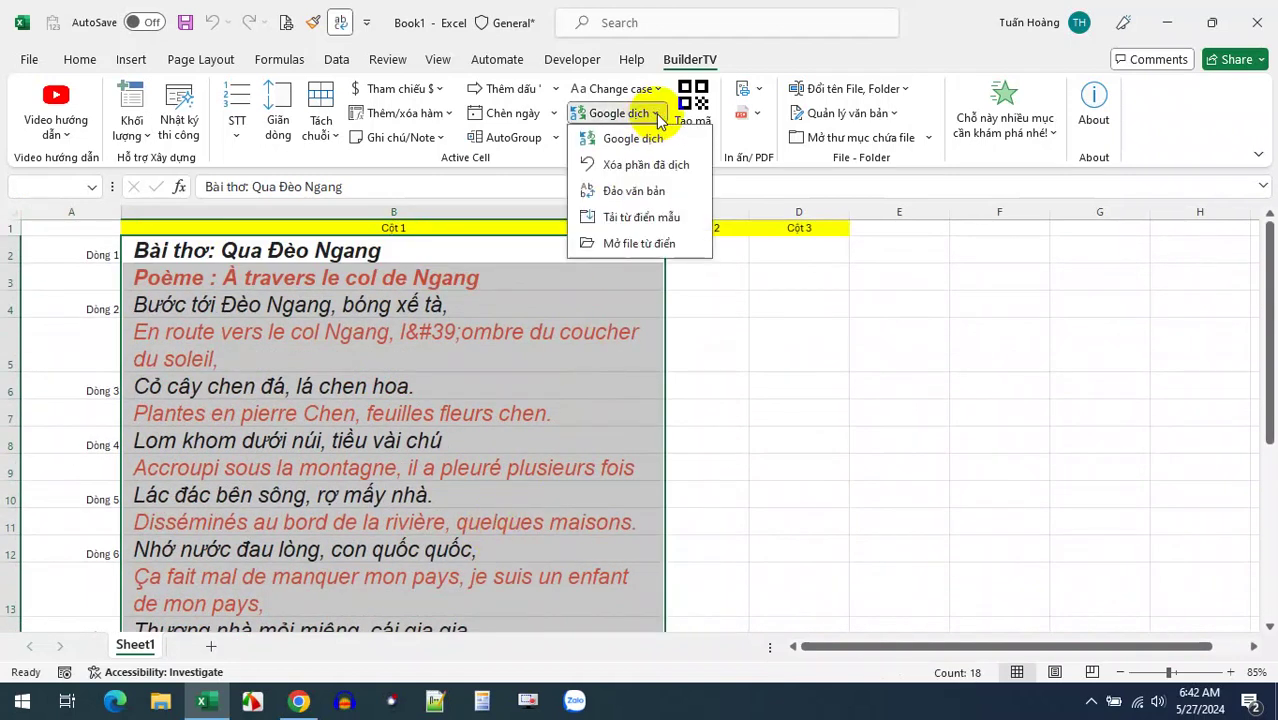
pyautogui.click(632, 138)
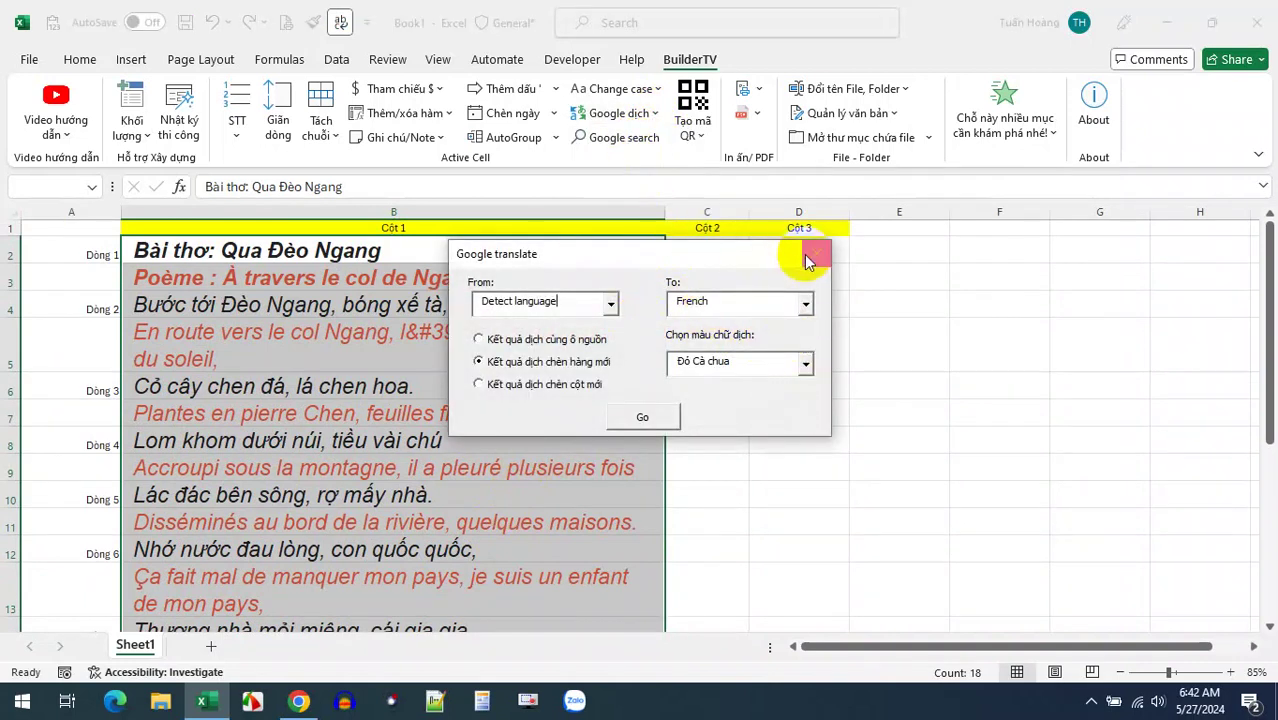
pyautogui.click(809, 261)
pyautogui.click(625, 113)
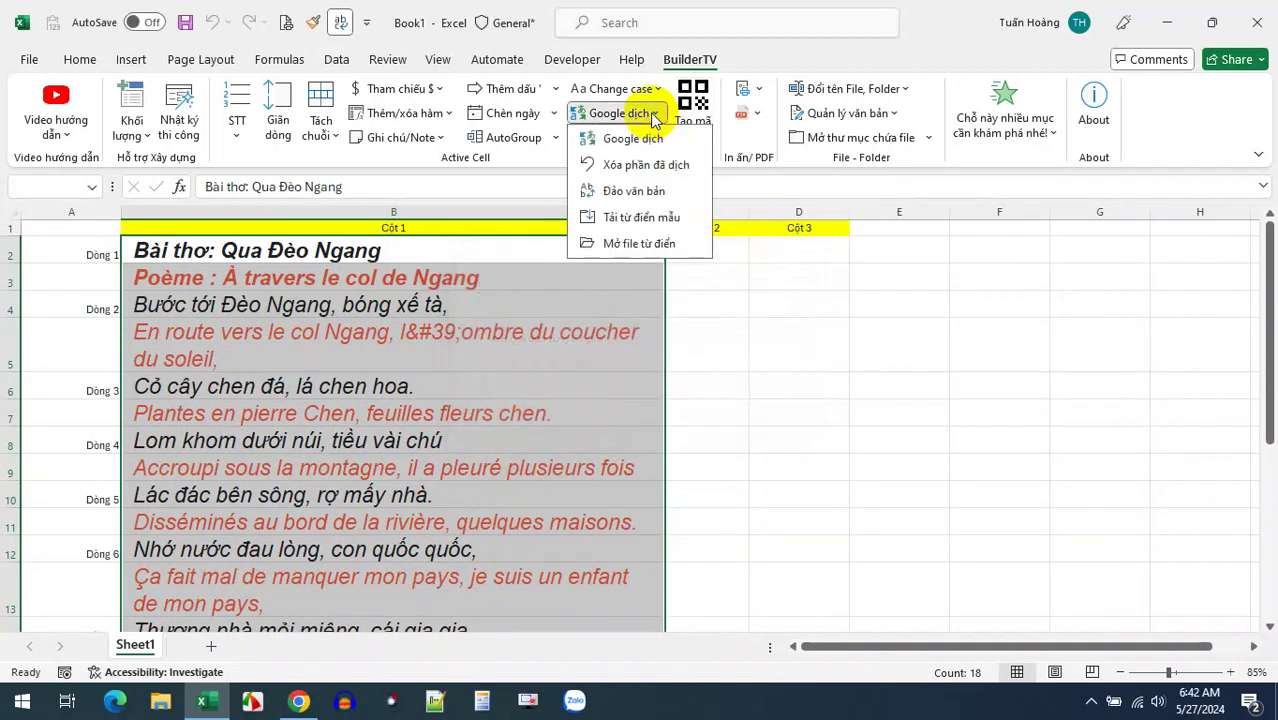
pyautogui.click(633, 167)
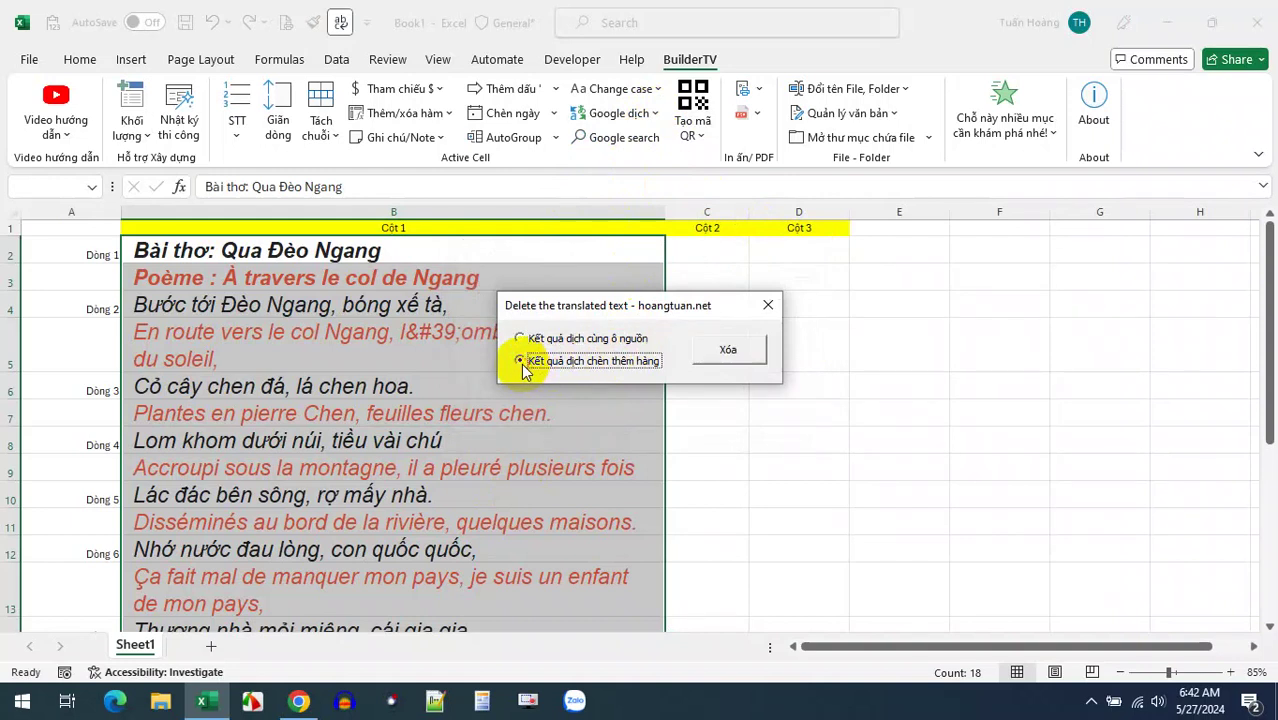
pyautogui.click(731, 352)
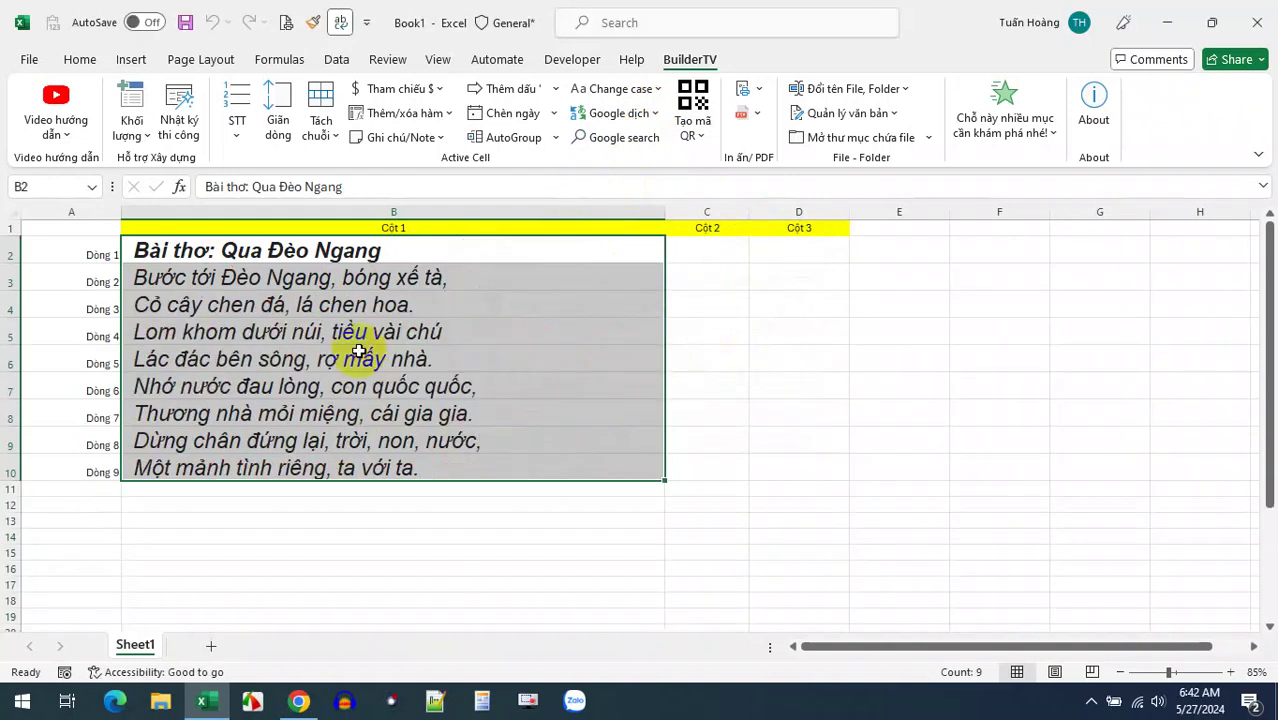
# - Select the whole poem from B2 to B10
pyautogui.moveTo(194, 281); pyautogui.dragTo(194, 470)
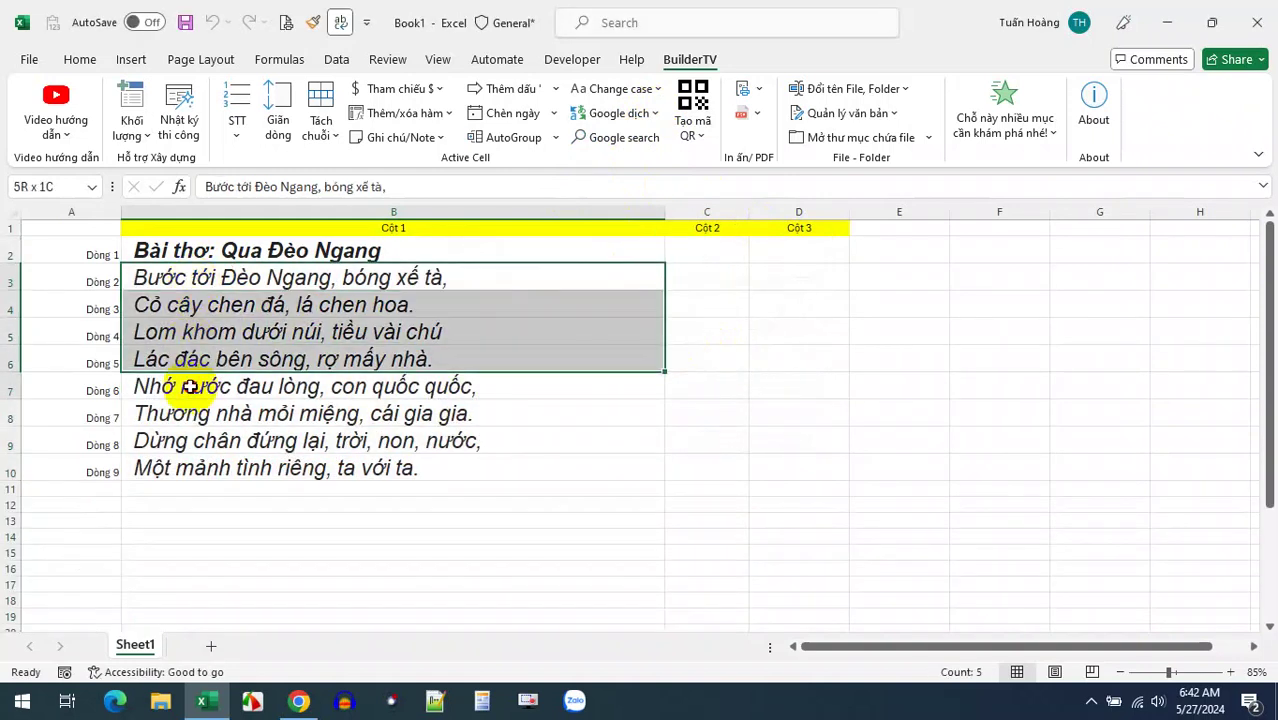
pyautogui.click(272, 249)
pyautogui.moveTo(272, 249); pyautogui.dragTo(276, 474)
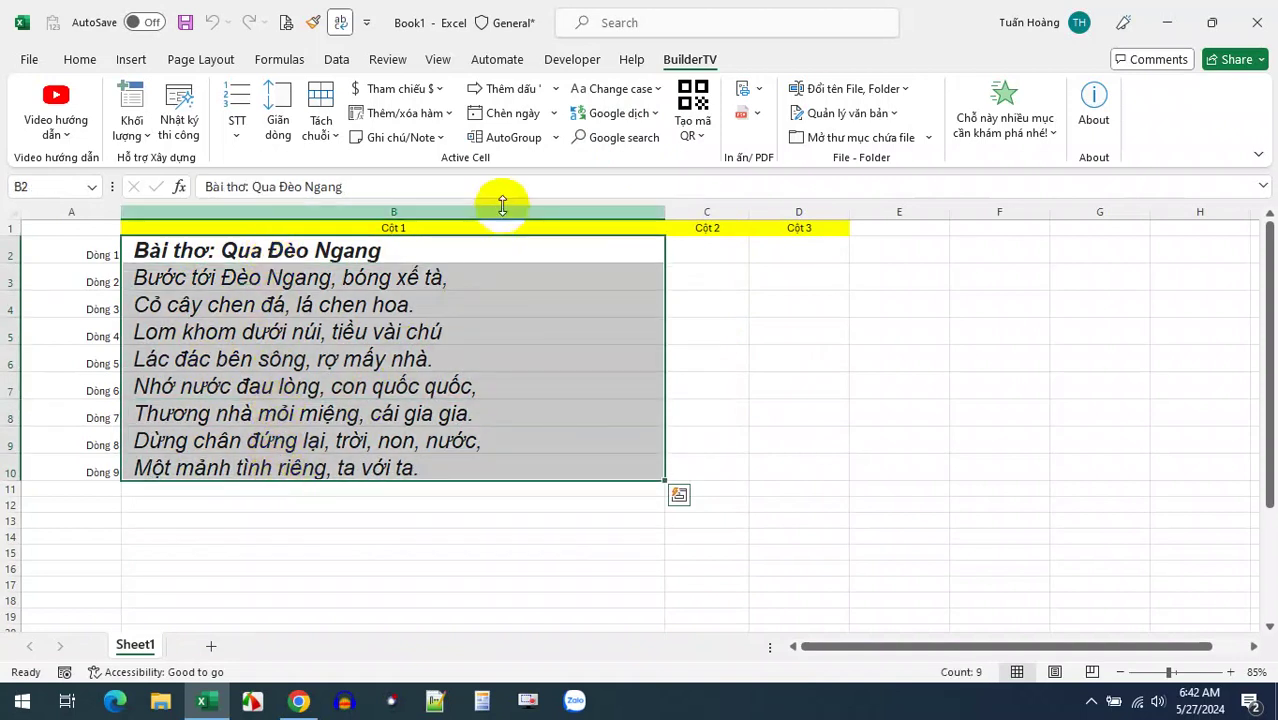
# - Translate the poem into Italian in Xám xanh text, output to a new column
pyautogui.click(662, 114)
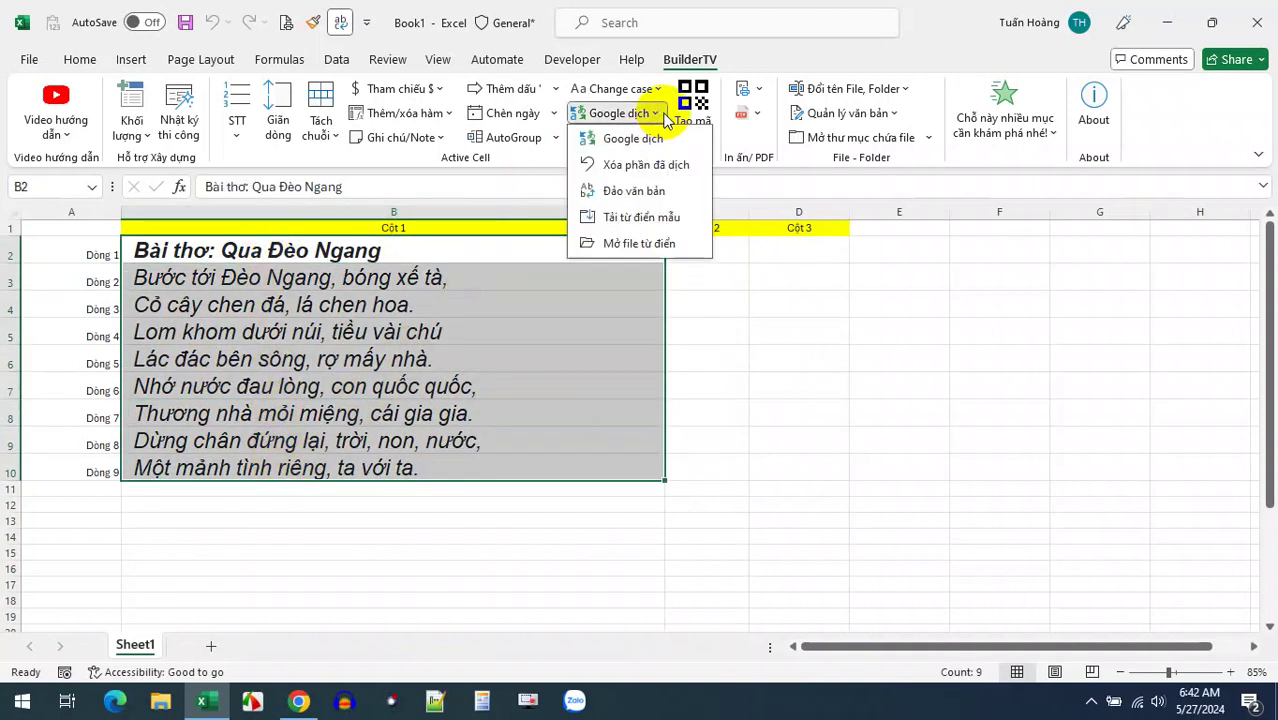
pyautogui.click(645, 138)
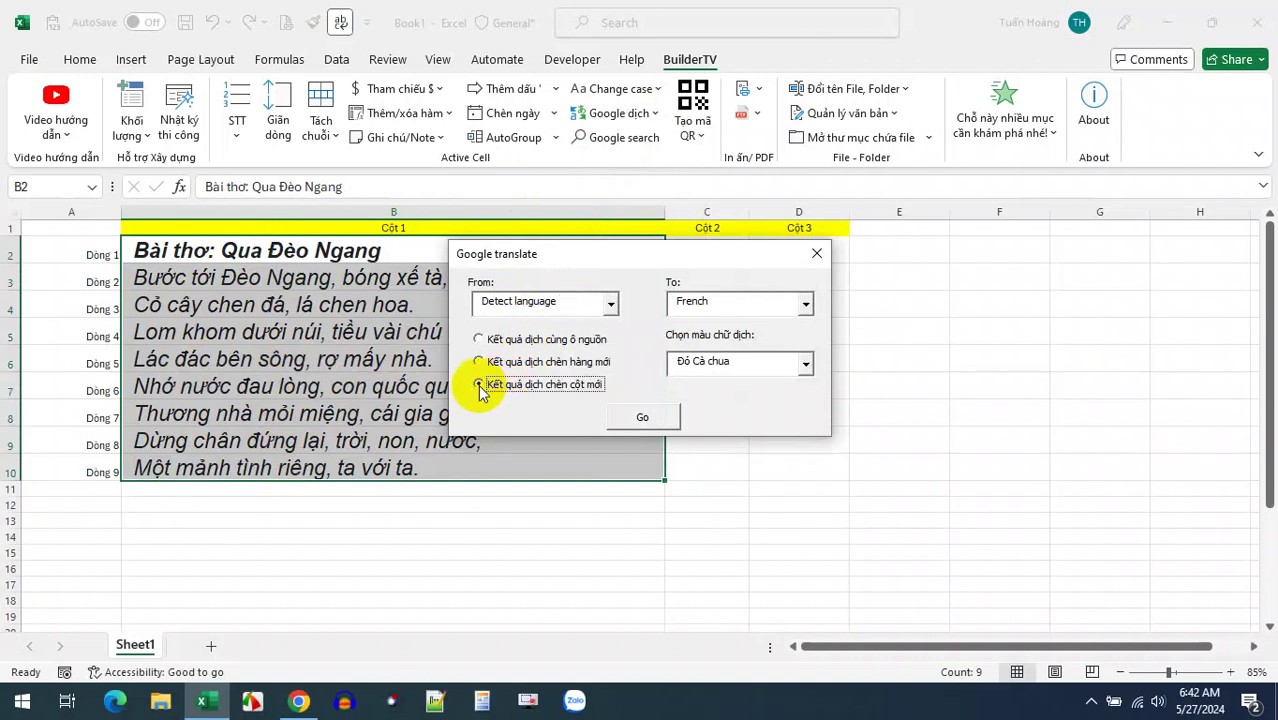
pyautogui.click(806, 366)
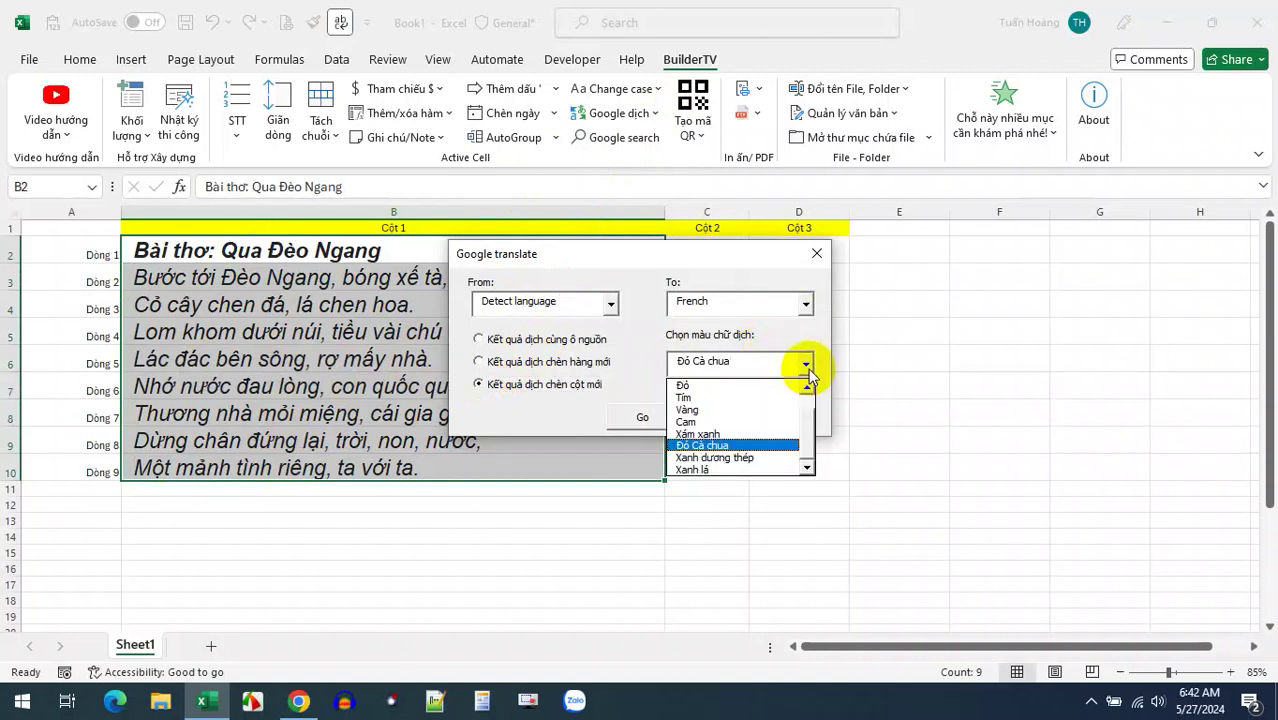
pyautogui.click(740, 445)
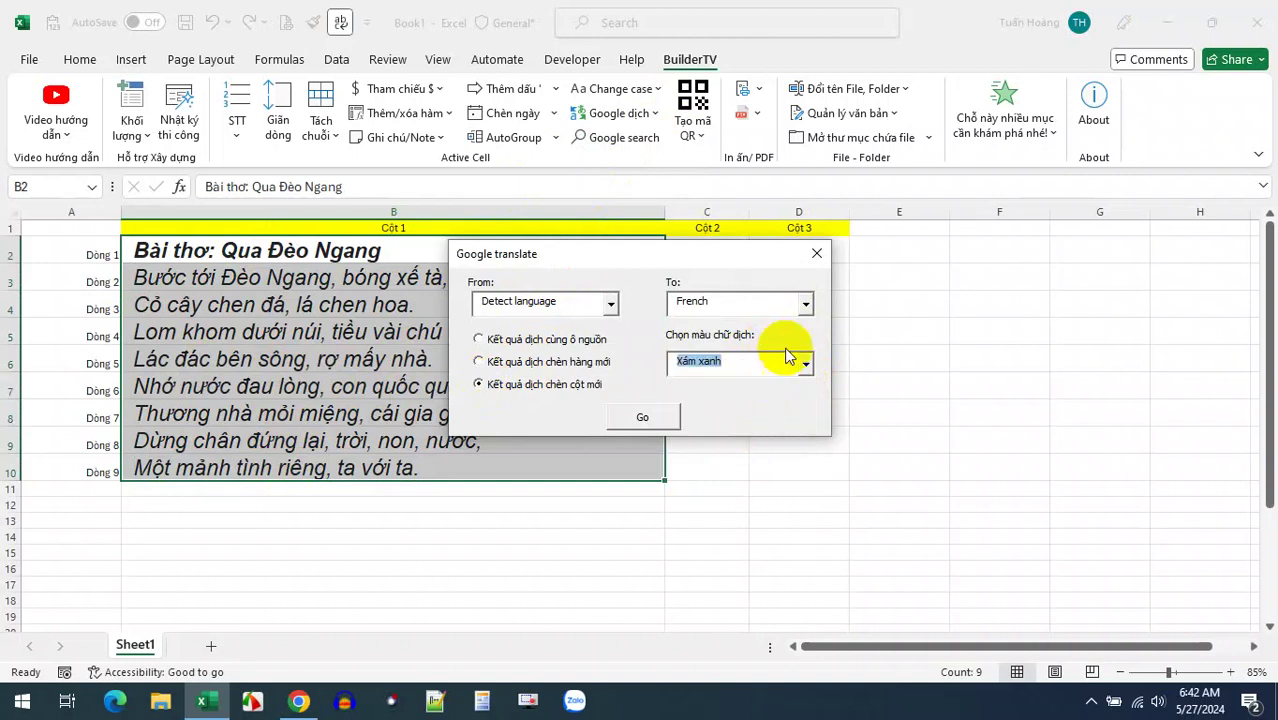
pyautogui.click(806, 303)
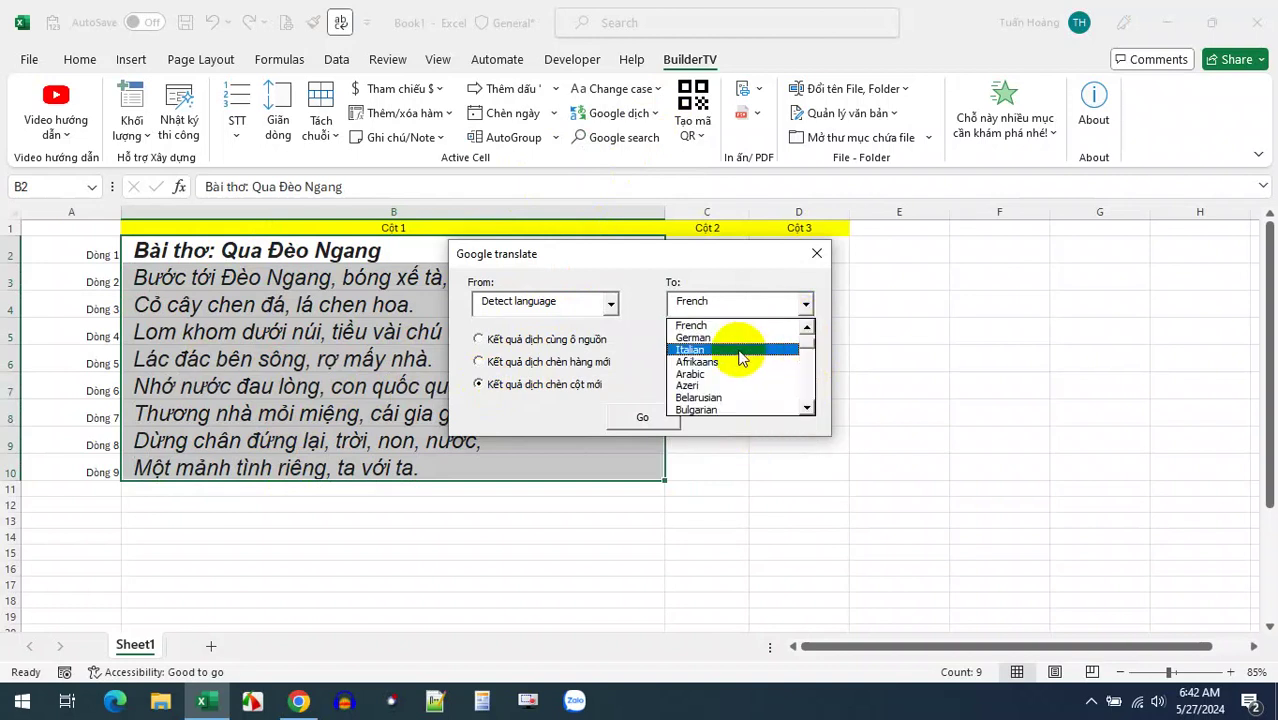
pyautogui.click(740, 351)
pyautogui.moveTo(644, 252); pyautogui.dragTo(763, 246)
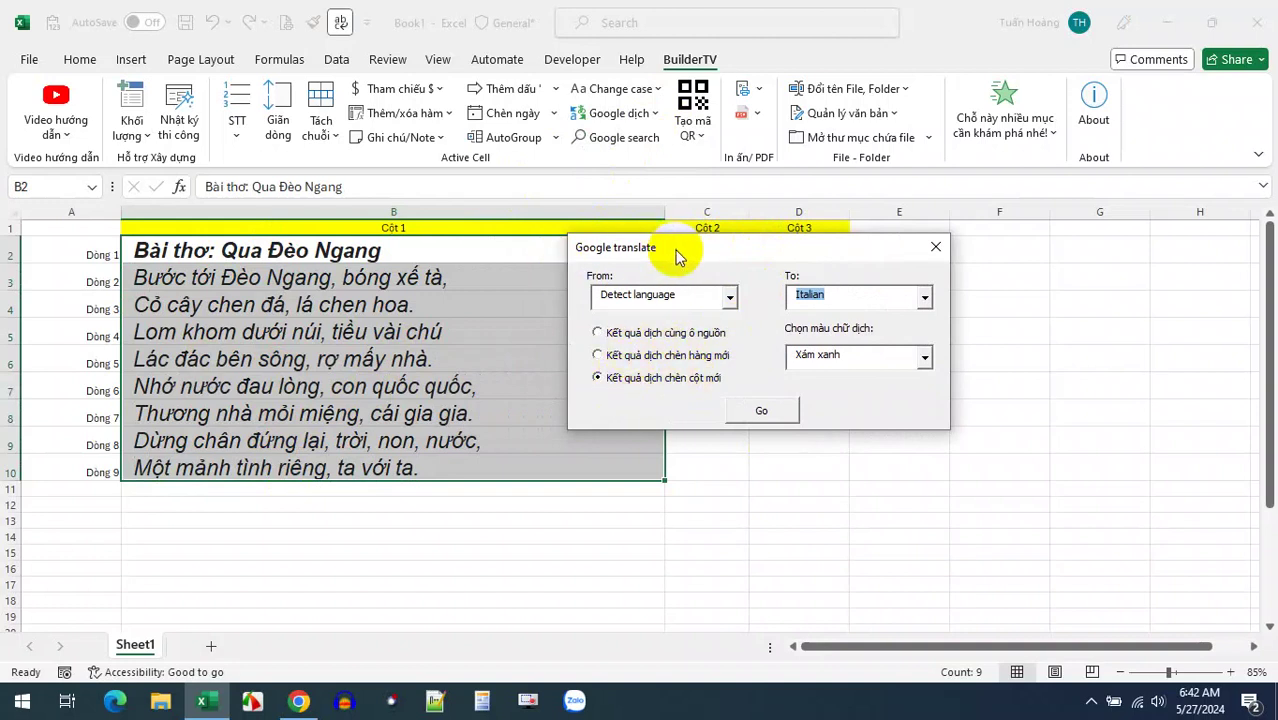
pyautogui.moveTo(679, 252); pyautogui.dragTo(634, 302)
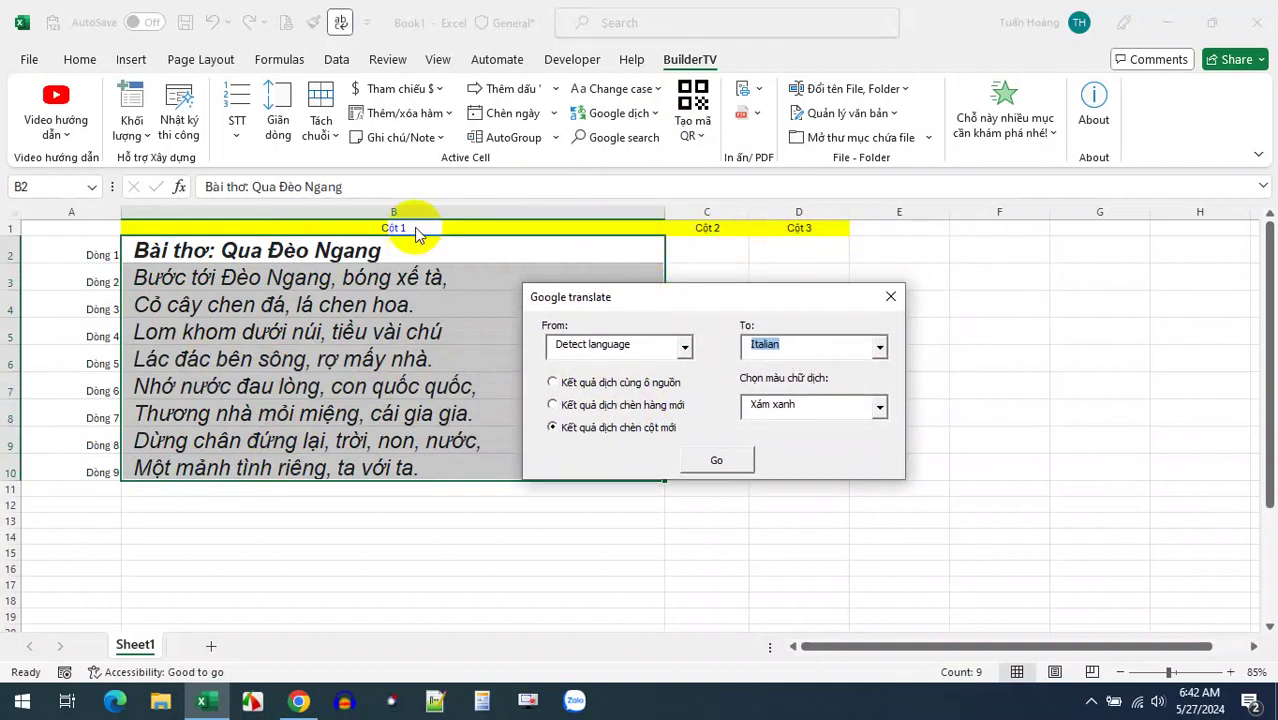
pyautogui.moveTo(782, 295); pyautogui.dragTo(686, 302)
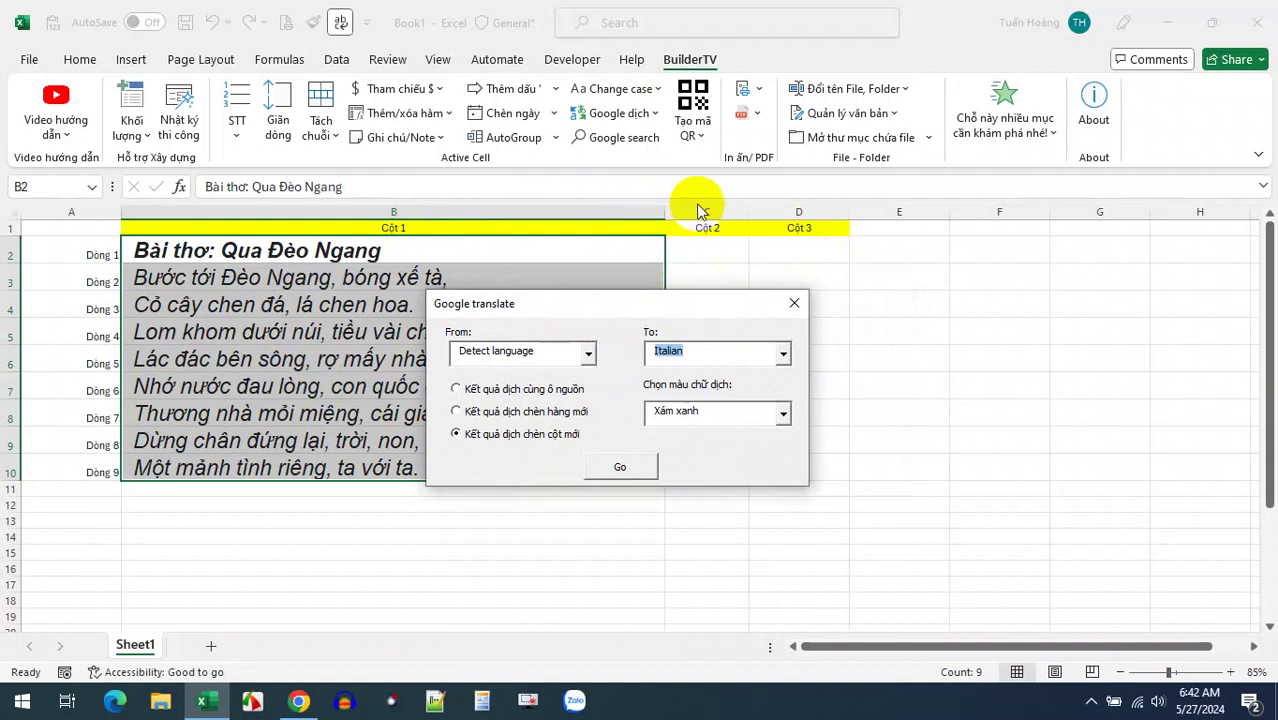
pyautogui.click(631, 468)
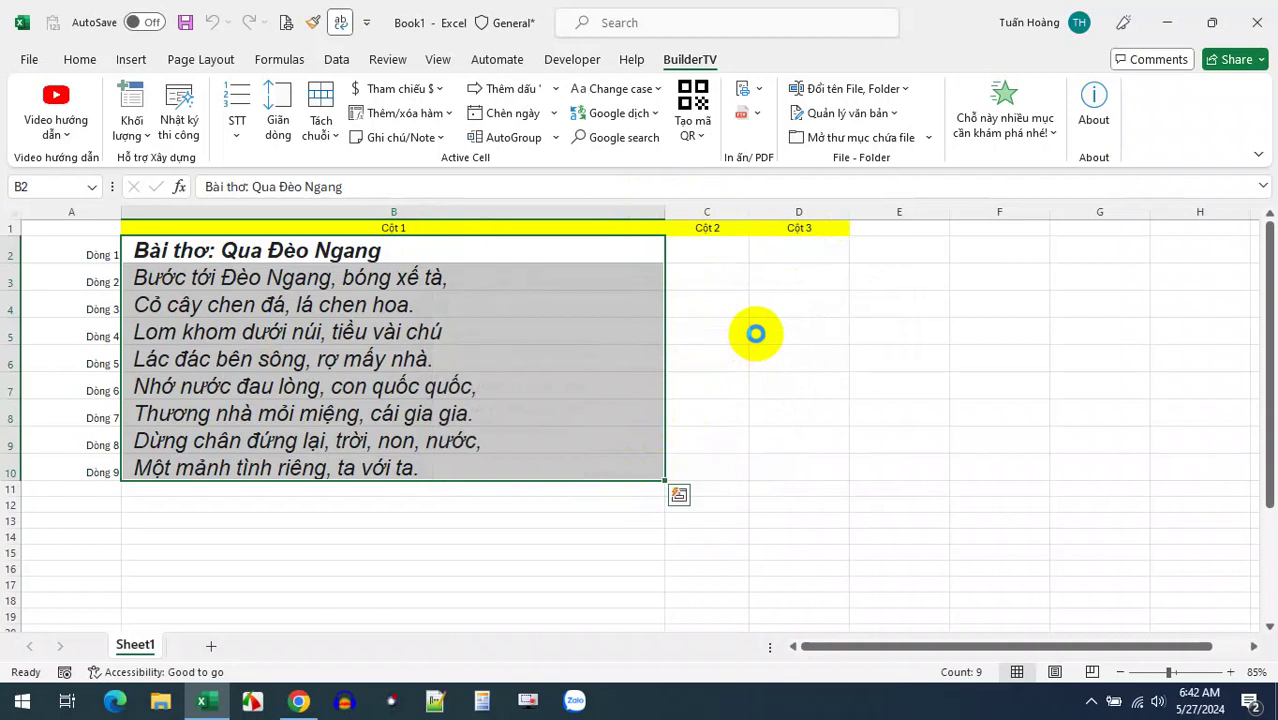
# - Compare the header cells and the Italian line in C3 against the Vietnamese in B3
pyautogui.moveTo(908, 648); pyautogui.dragTo(984, 650)
pyautogui.click(358, 226)
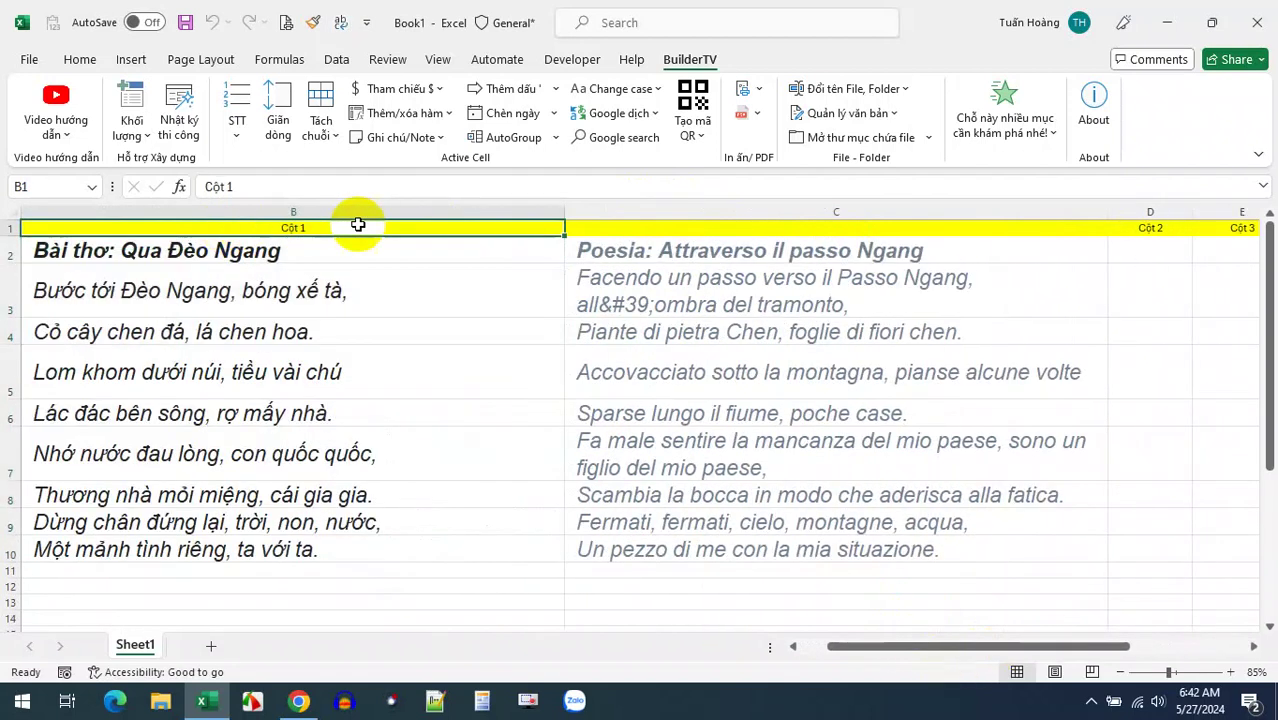
pyautogui.click(1168, 227)
pyautogui.click(893, 229)
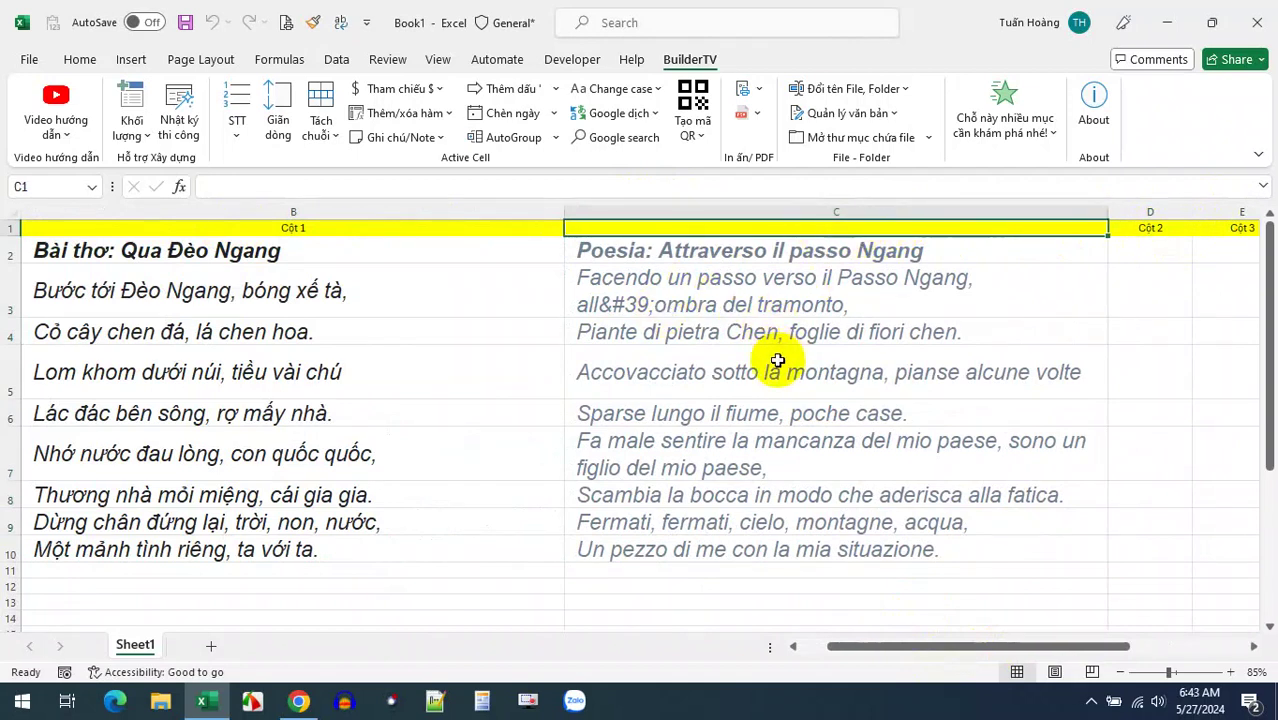
pyautogui.scroll(-1, 777, 358)
pyautogui.scroll(1, 776, 360)
pyautogui.moveTo(765, 251)
pyautogui.mouseDown()
pyautogui.moveTo(794, 330)
pyautogui.moveTo(788, 551)
pyautogui.mouseUp()
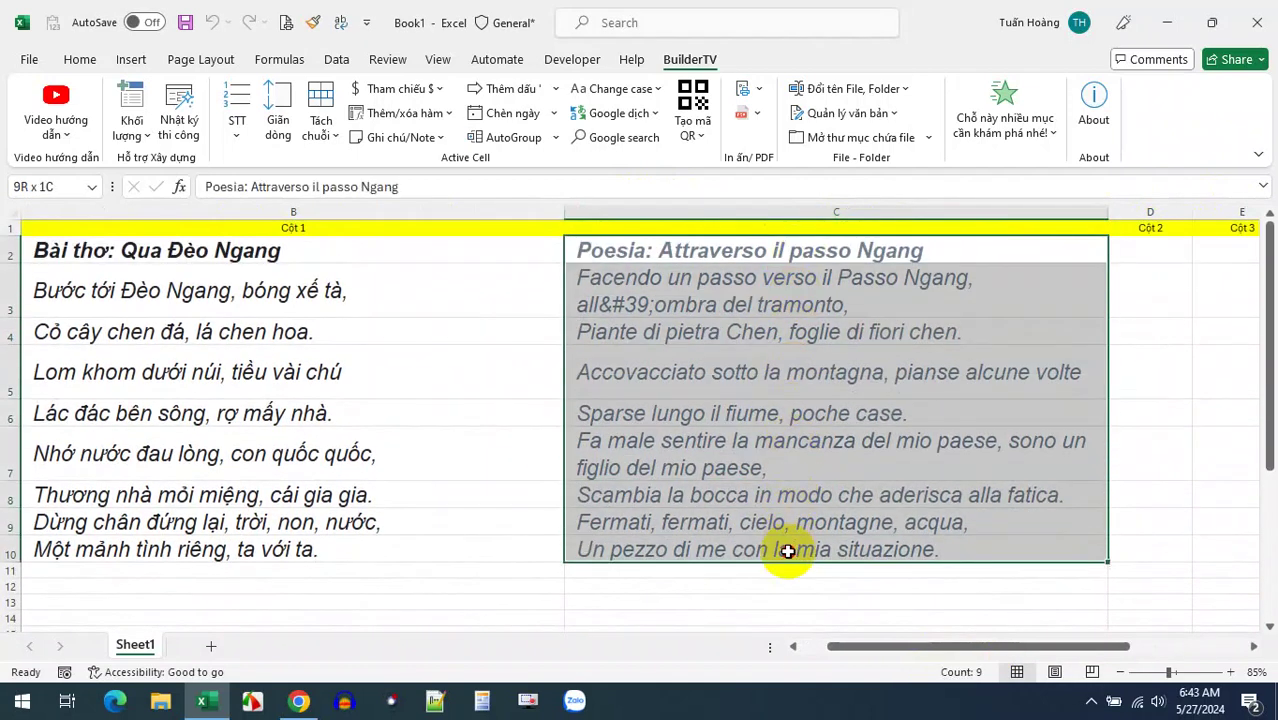
pyautogui.click(634, 301)
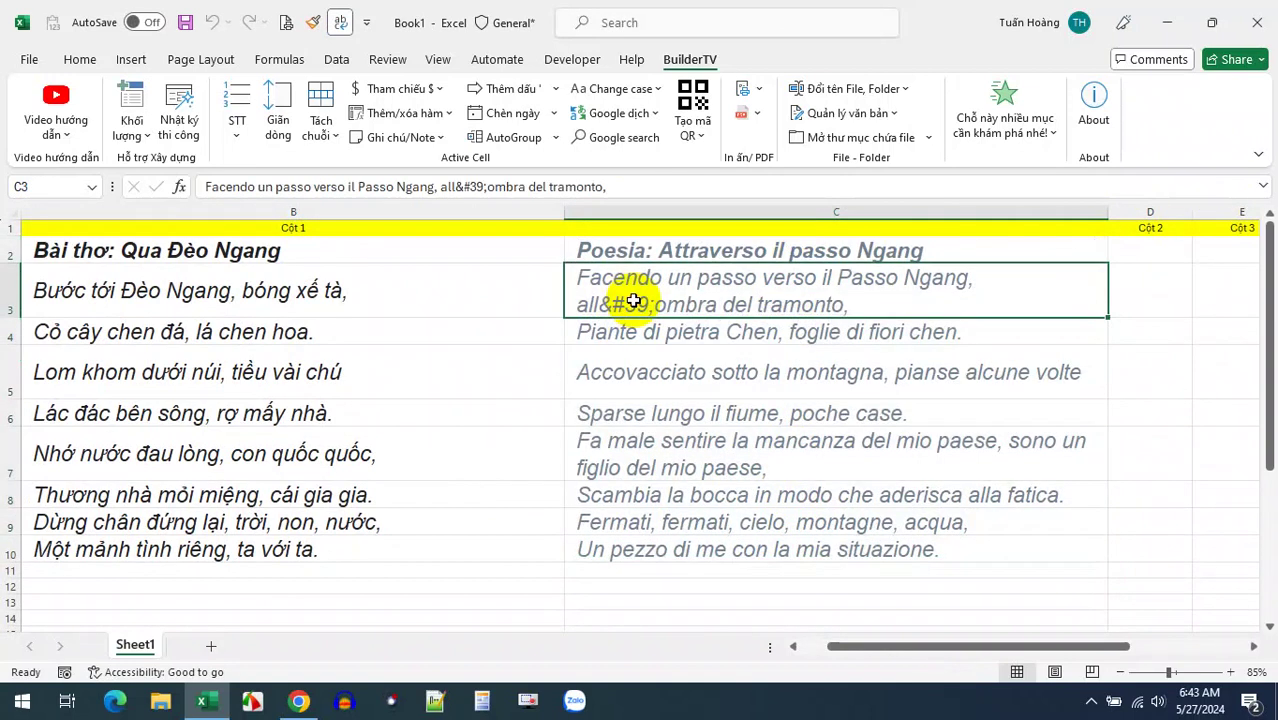
pyautogui.click(358, 309)
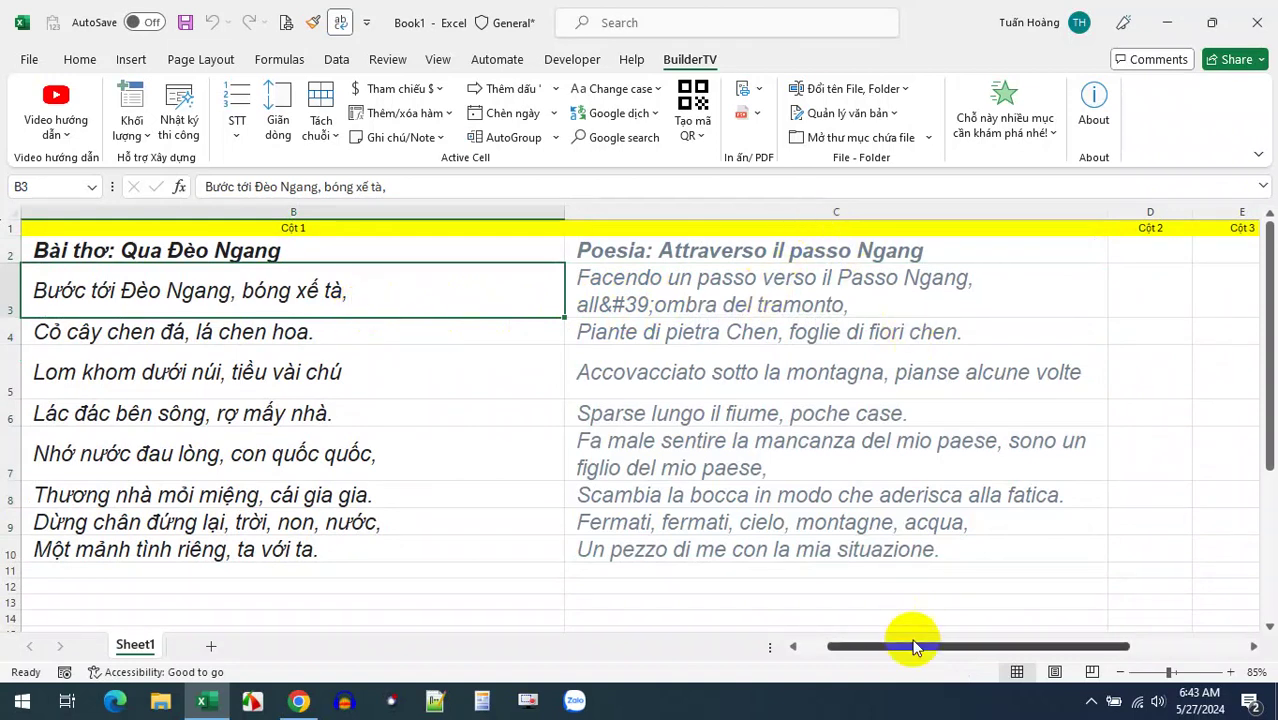
# - Delete column C holding the Italian translation and click an empty cell below the poem
pyautogui.click(809, 207)
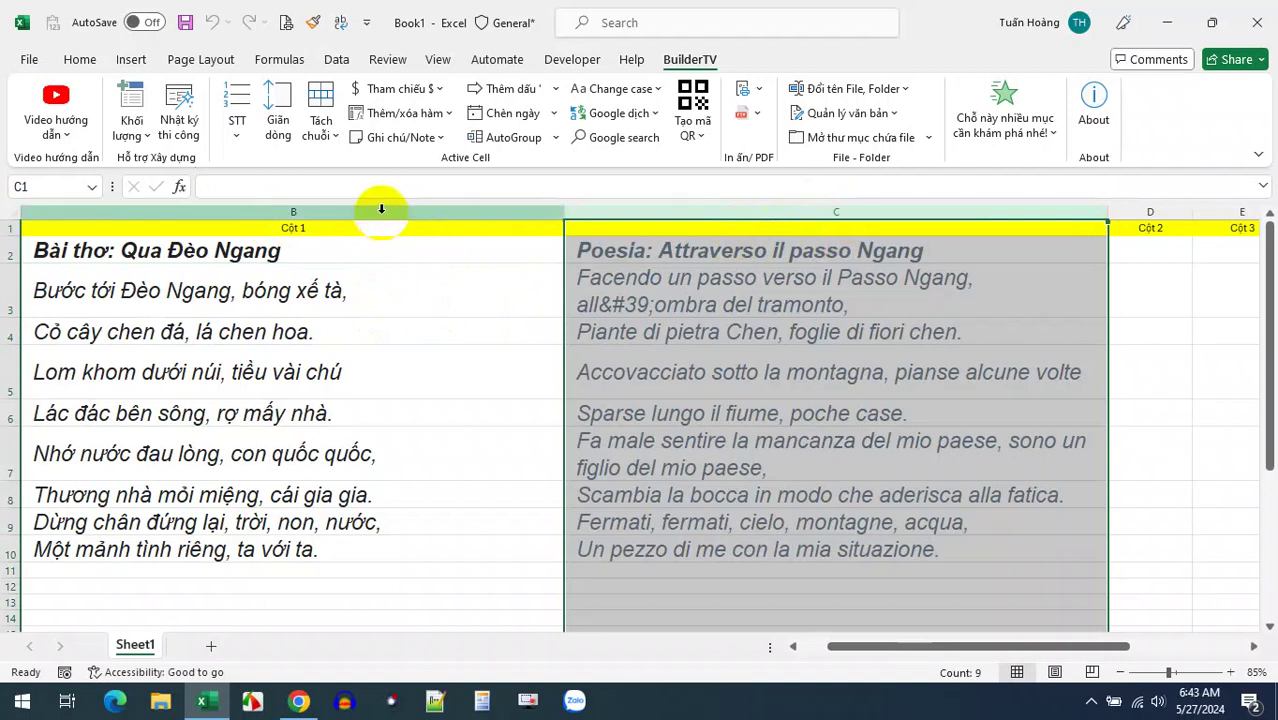
pyautogui.rightClick(712, 204)
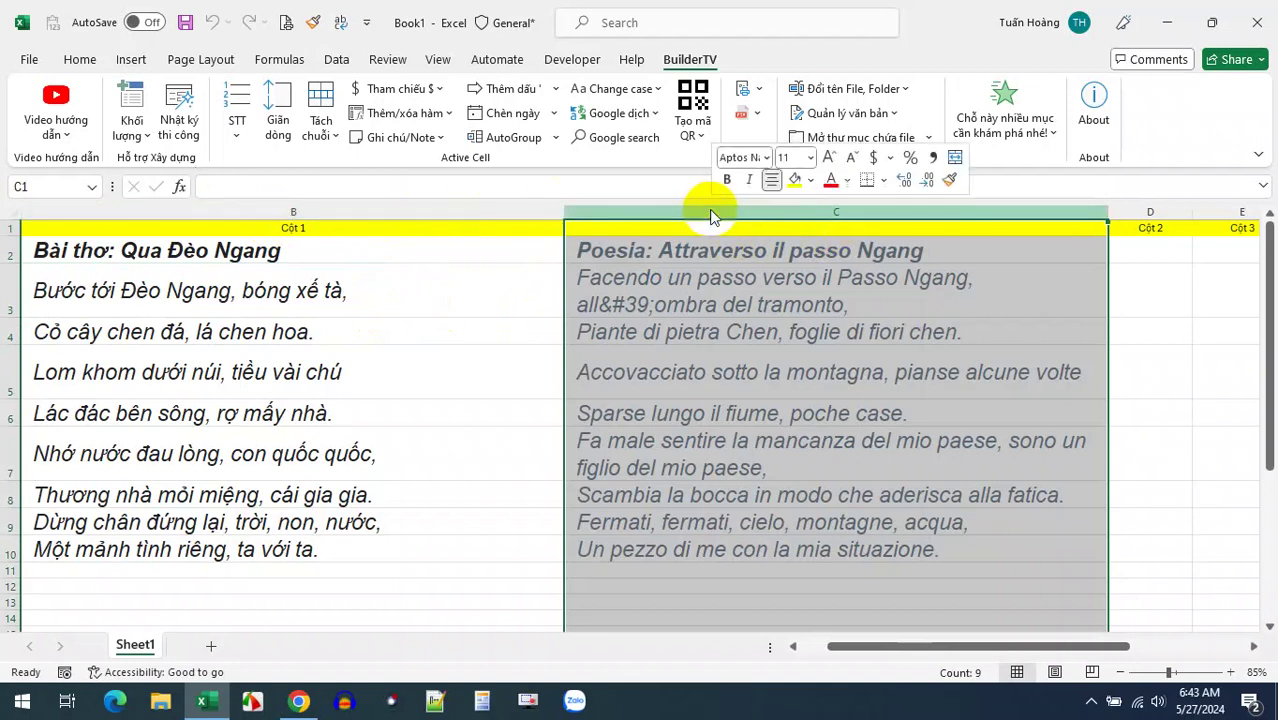
pyautogui.click(793, 421)
pyautogui.click(705, 425)
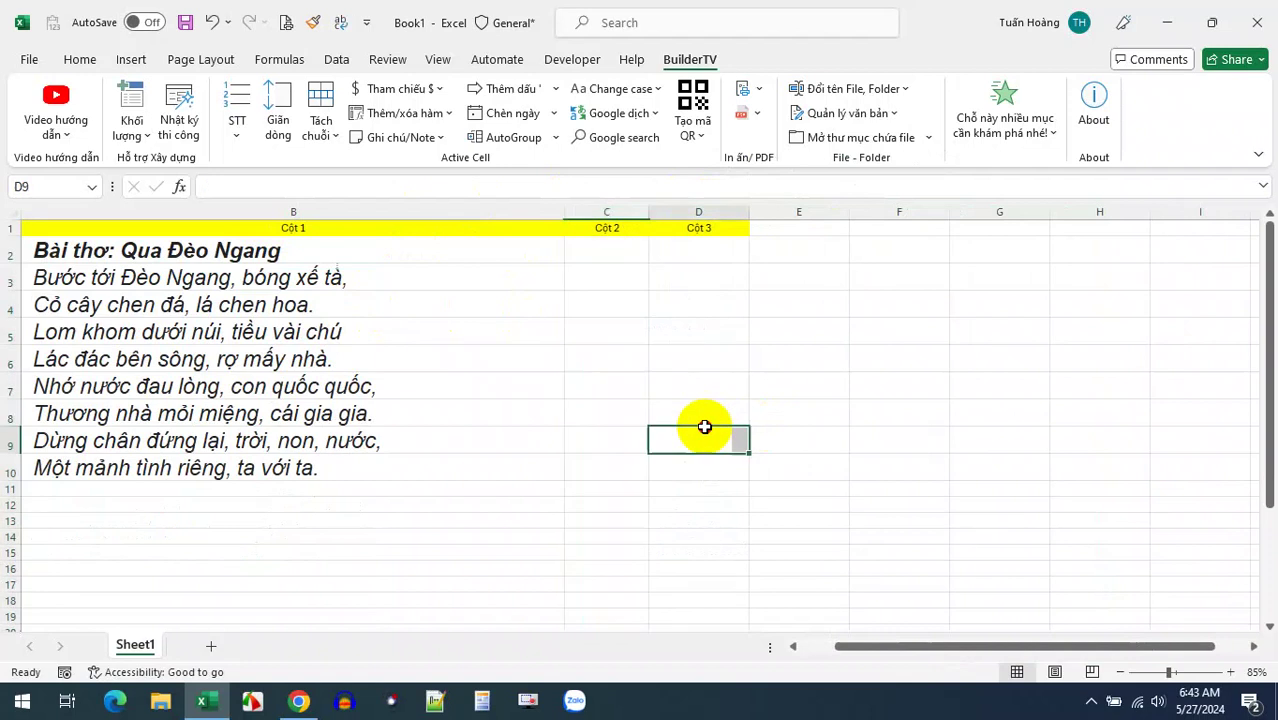
pyautogui.moveTo(984, 646); pyautogui.dragTo(927, 652)
pyautogui.click(556, 505)
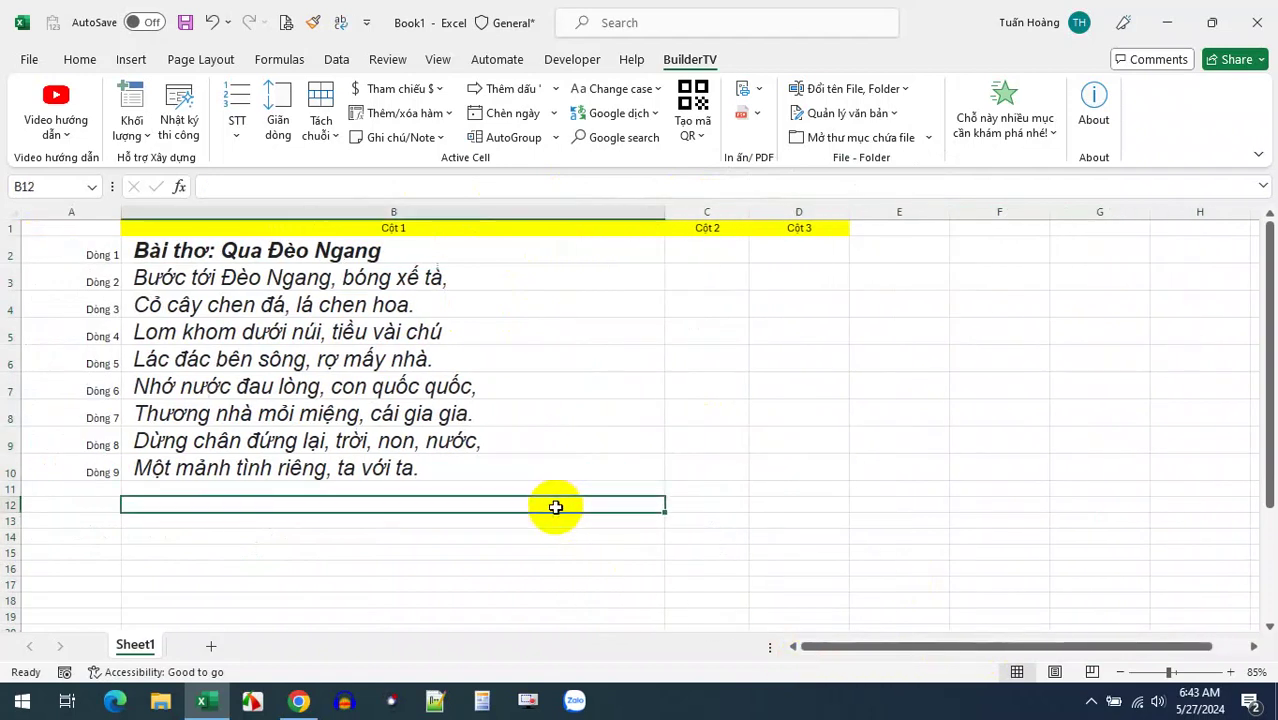
pyautogui.click(660, 113)
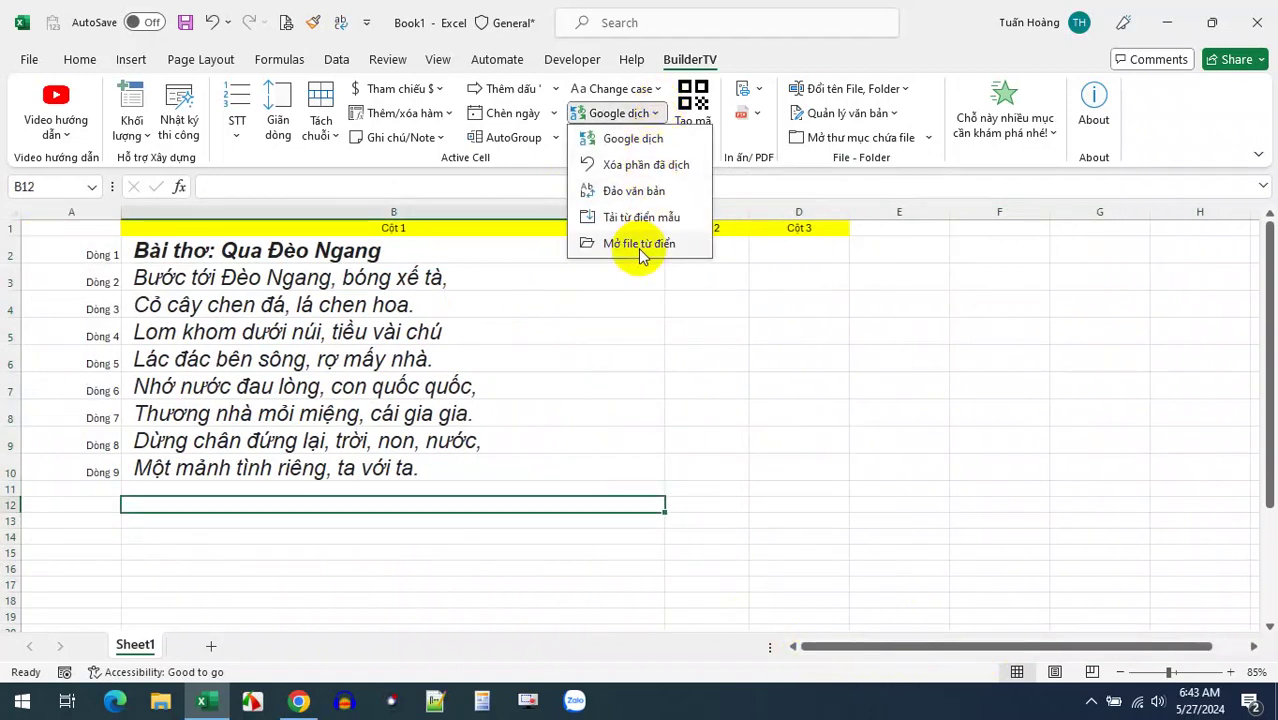
# - Download the sample dictionary (Tải từ điển mẫu) from the Google dịch add-in and open dictionary.txt
pyautogui.click(754, 458)
pyautogui.click(657, 114)
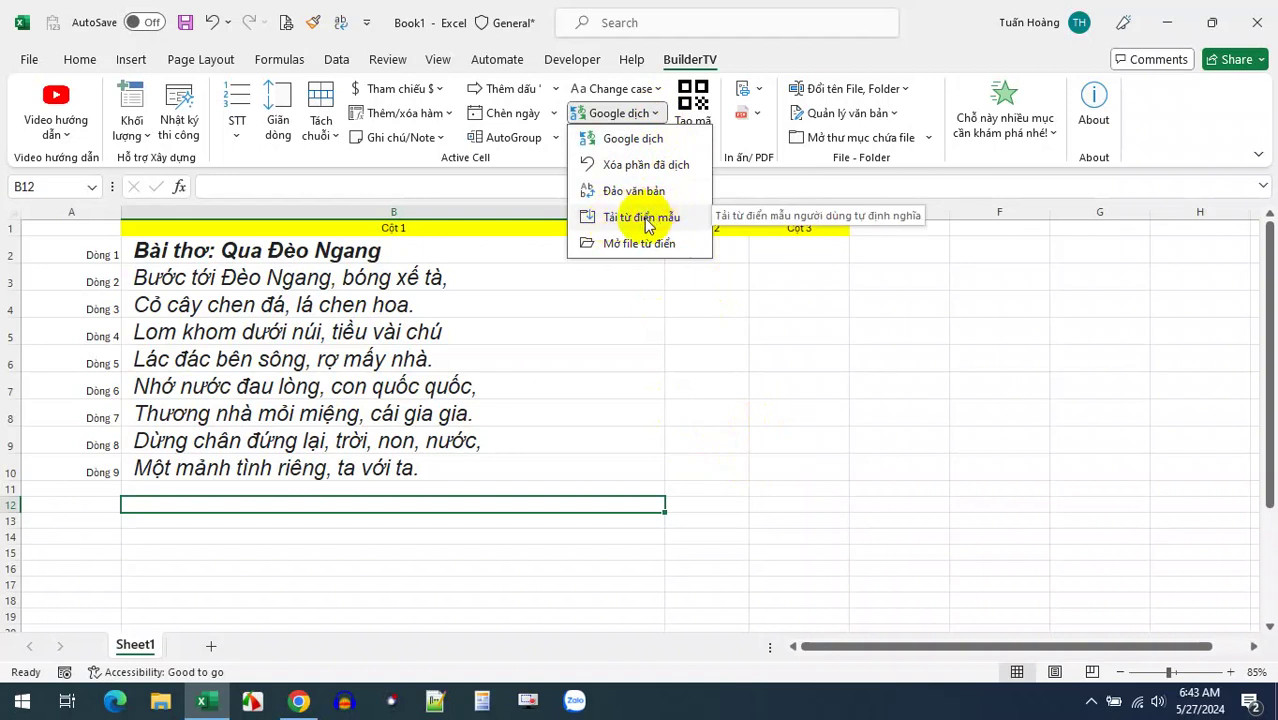
pyautogui.click(645, 217)
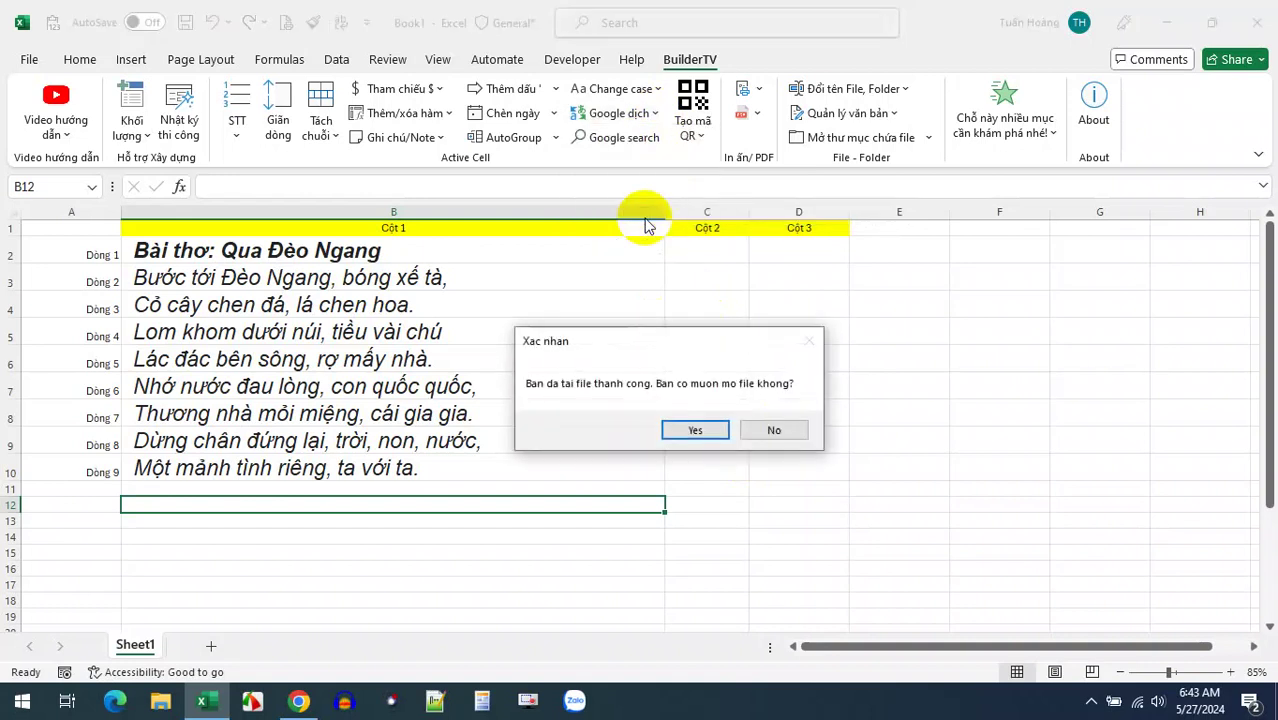
pyautogui.click(696, 431)
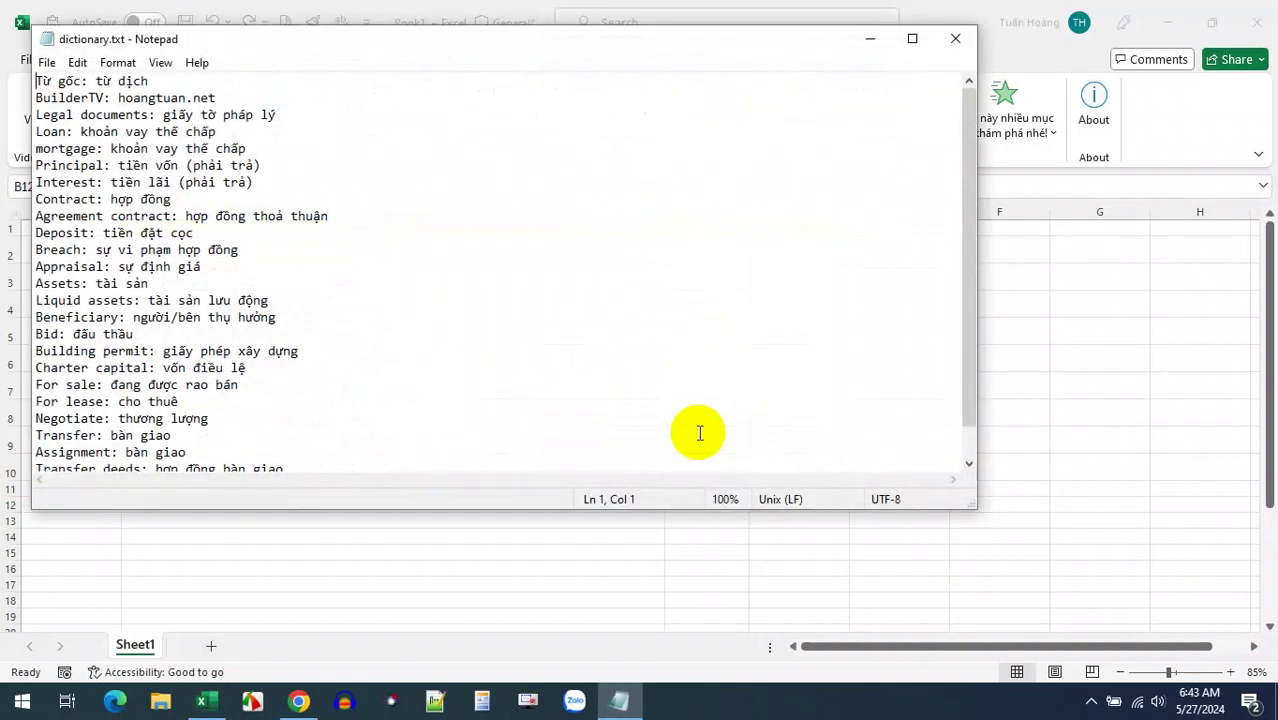
# - Reposition and scroll the dictionary.txt window in Notepad, then close it
pyautogui.moveTo(477, 49); pyautogui.dragTo(589, 65)
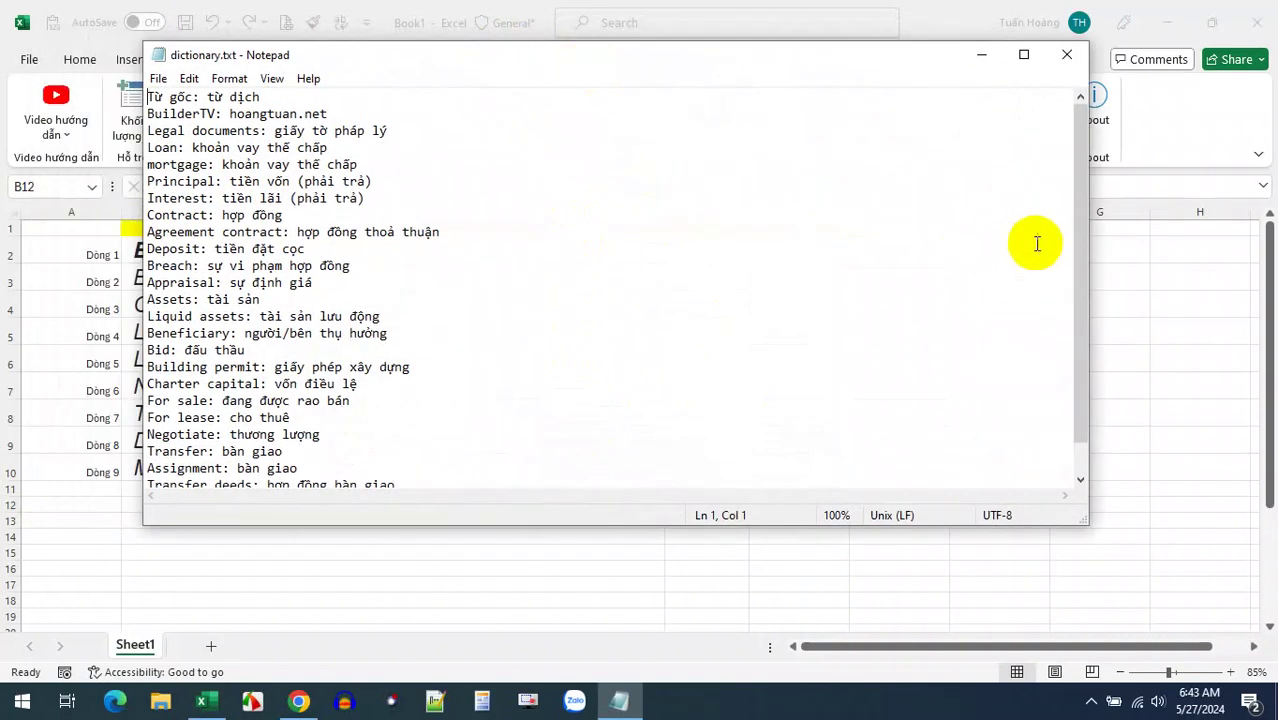
pyautogui.moveTo(1071, 160); pyautogui.dragTo(1080, 113)
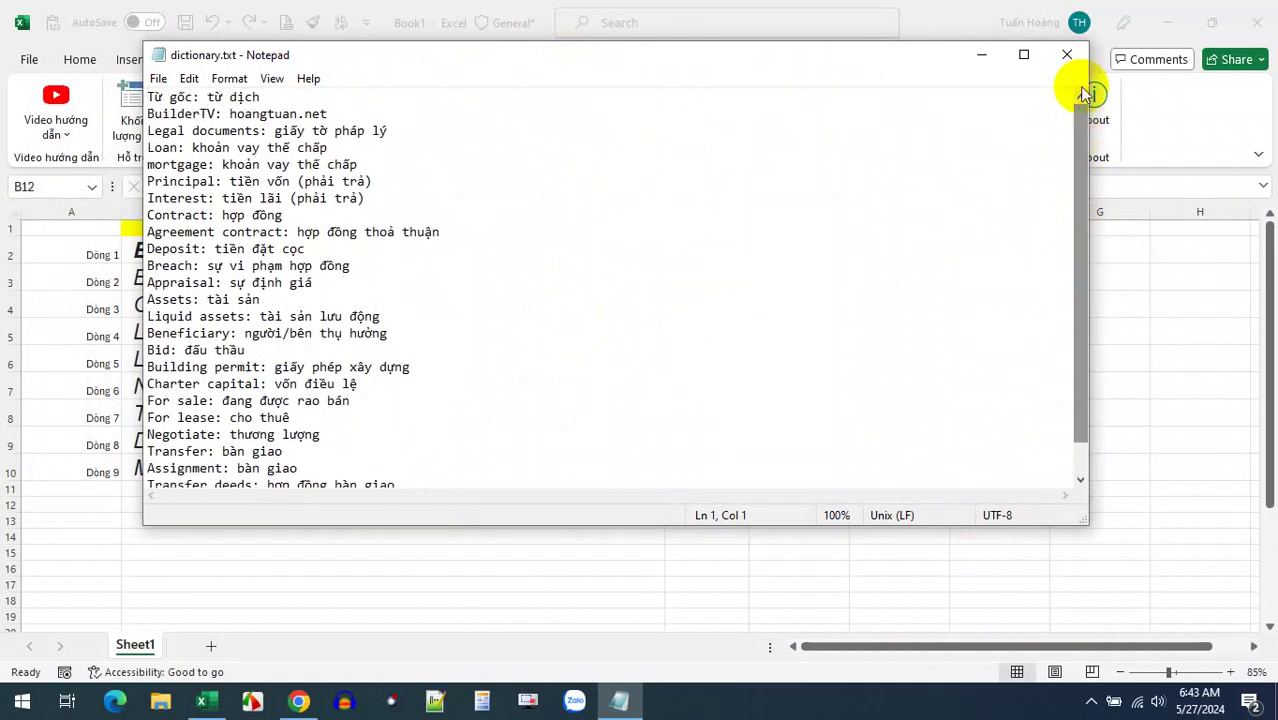
pyautogui.click(1067, 55)
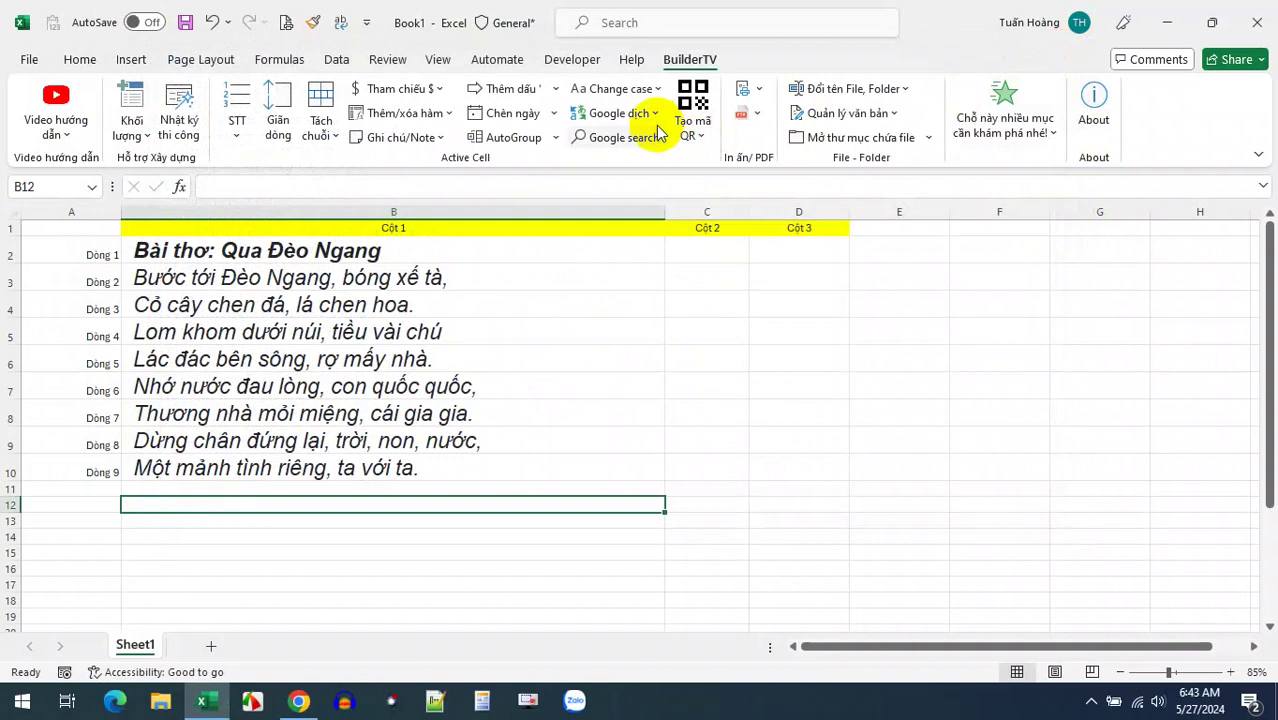
# - Reopen dictionary.txt twice via Google dịch > Mở file từ điển, closing Notepad each time
pyautogui.click(656, 115)
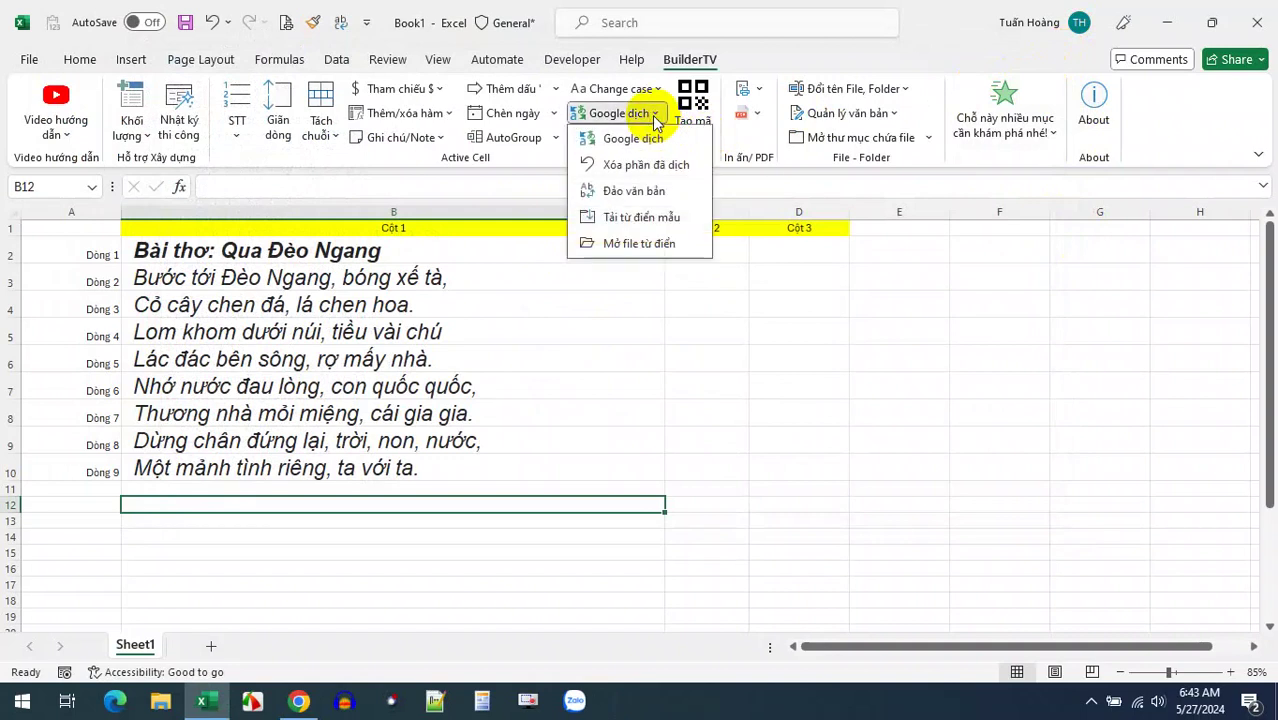
pyautogui.click(650, 246)
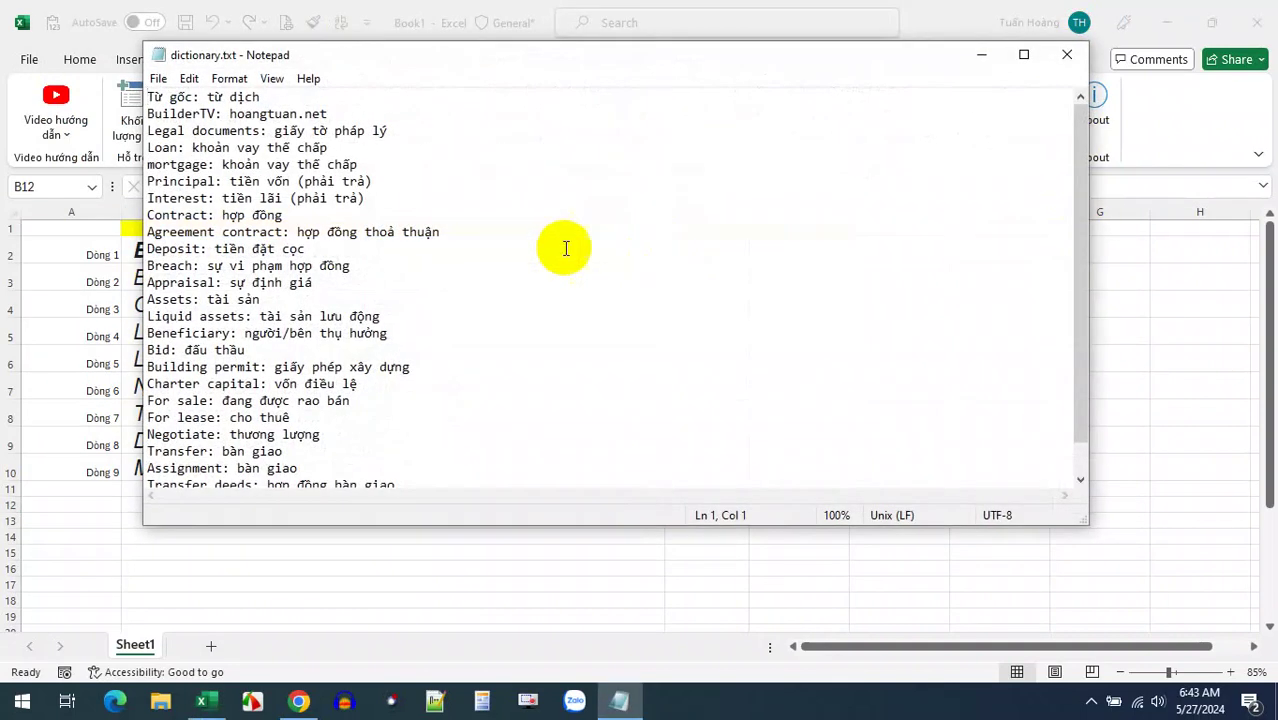
pyautogui.click(1067, 56)
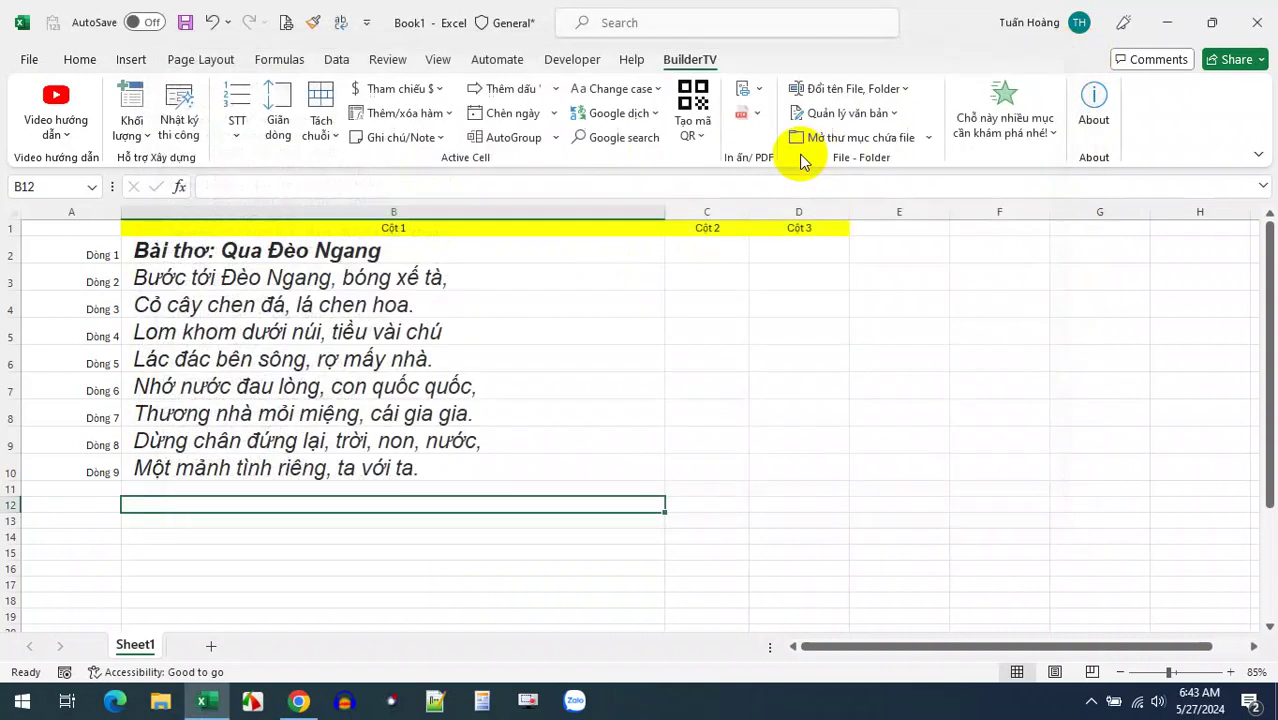
pyautogui.click(658, 114)
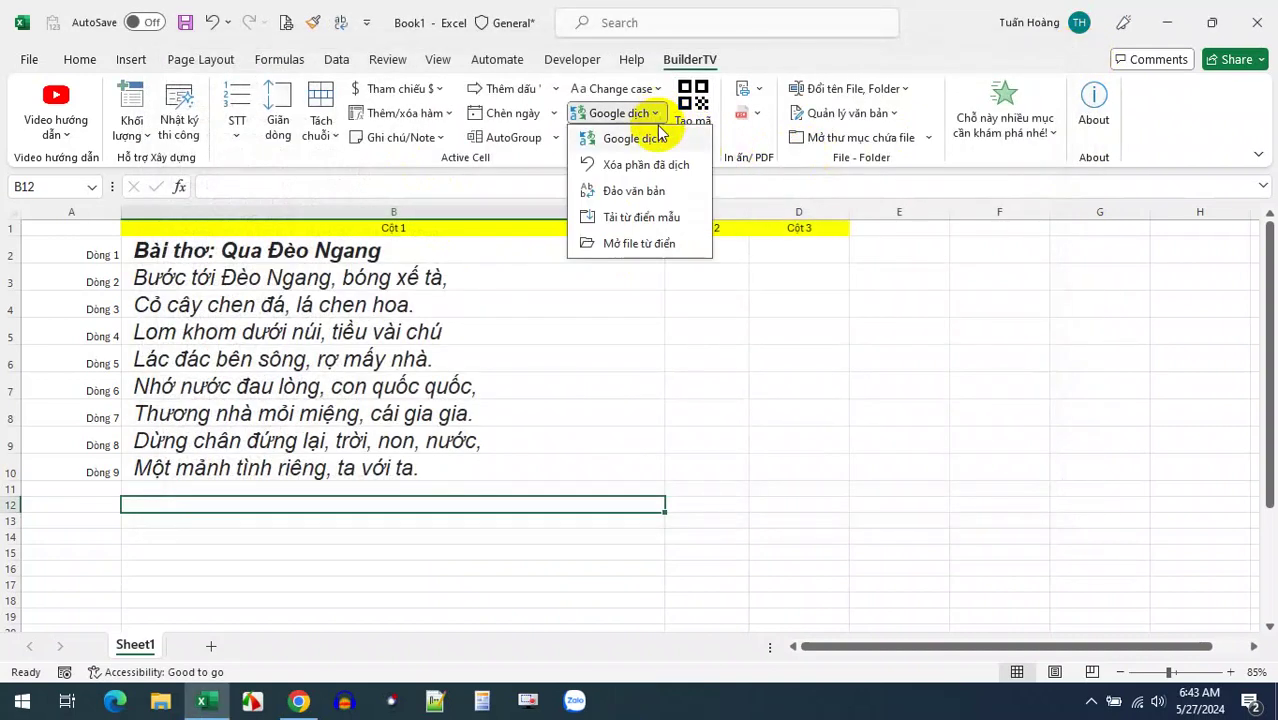
pyautogui.click(636, 243)
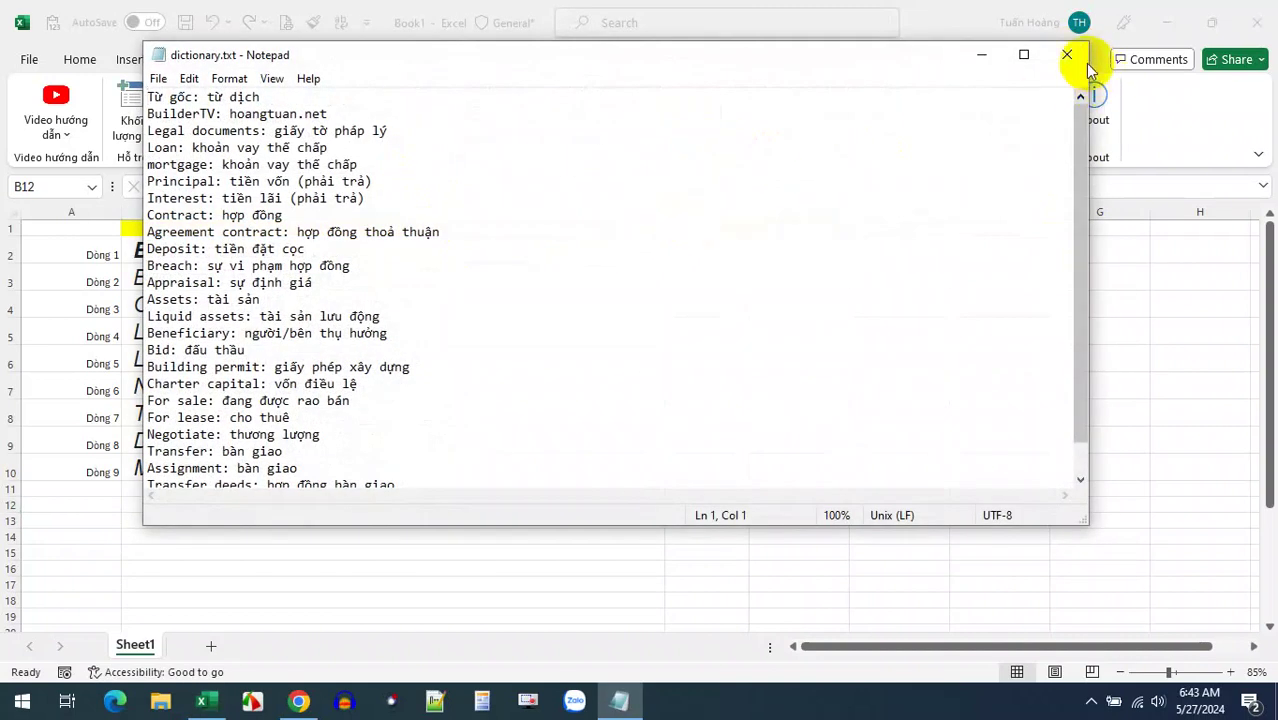
pyautogui.click(1084, 62)
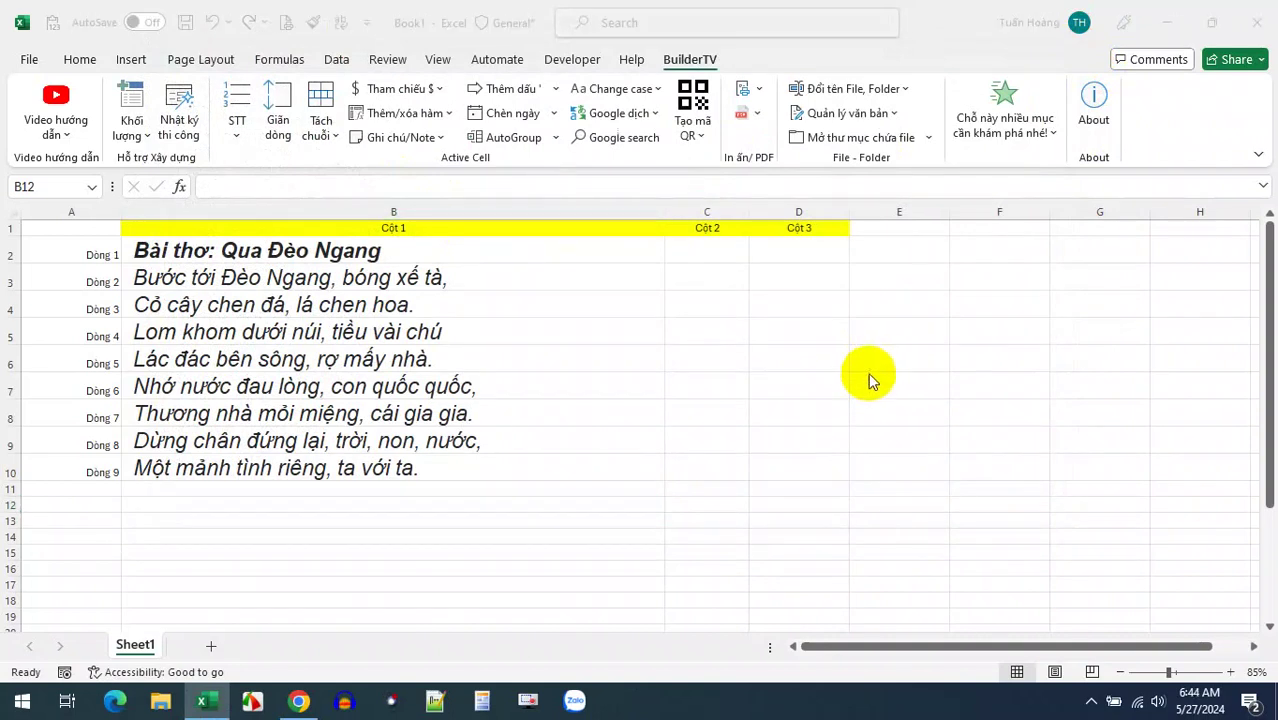
pyautogui.press('super+e')
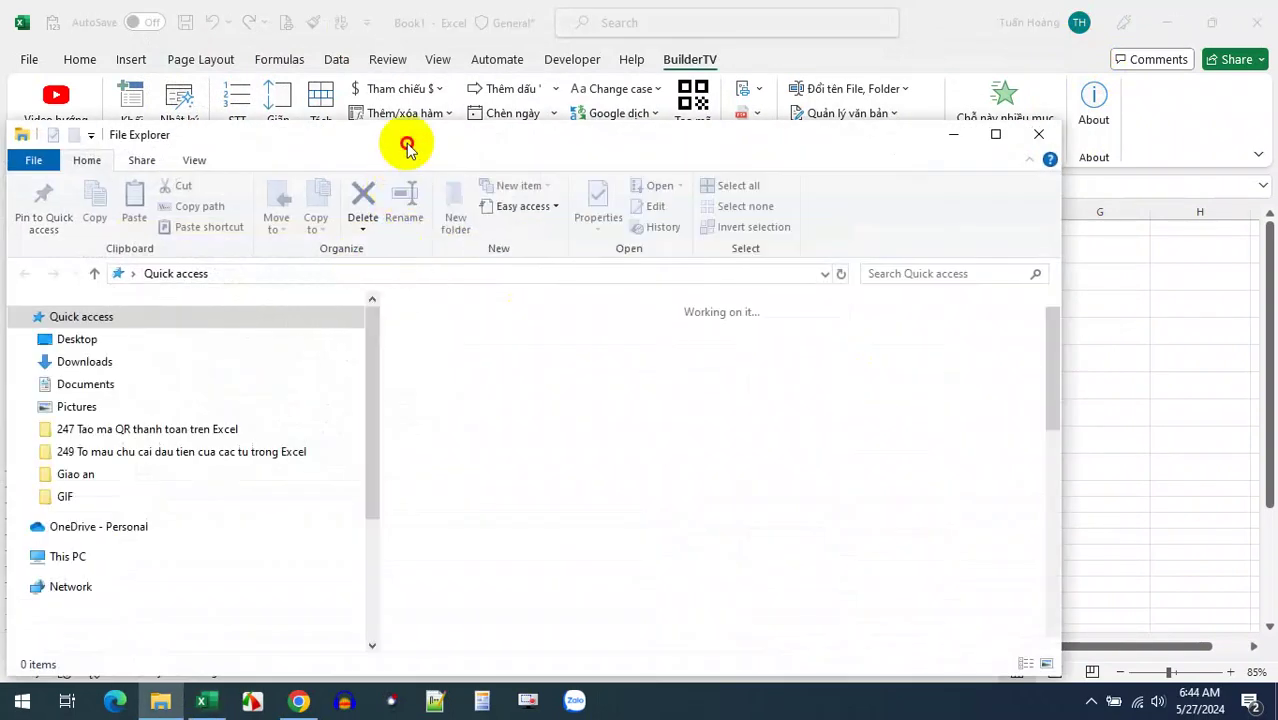
pyautogui.moveTo(408, 143); pyautogui.dragTo(516, 48)
pyautogui.click(176, 466)
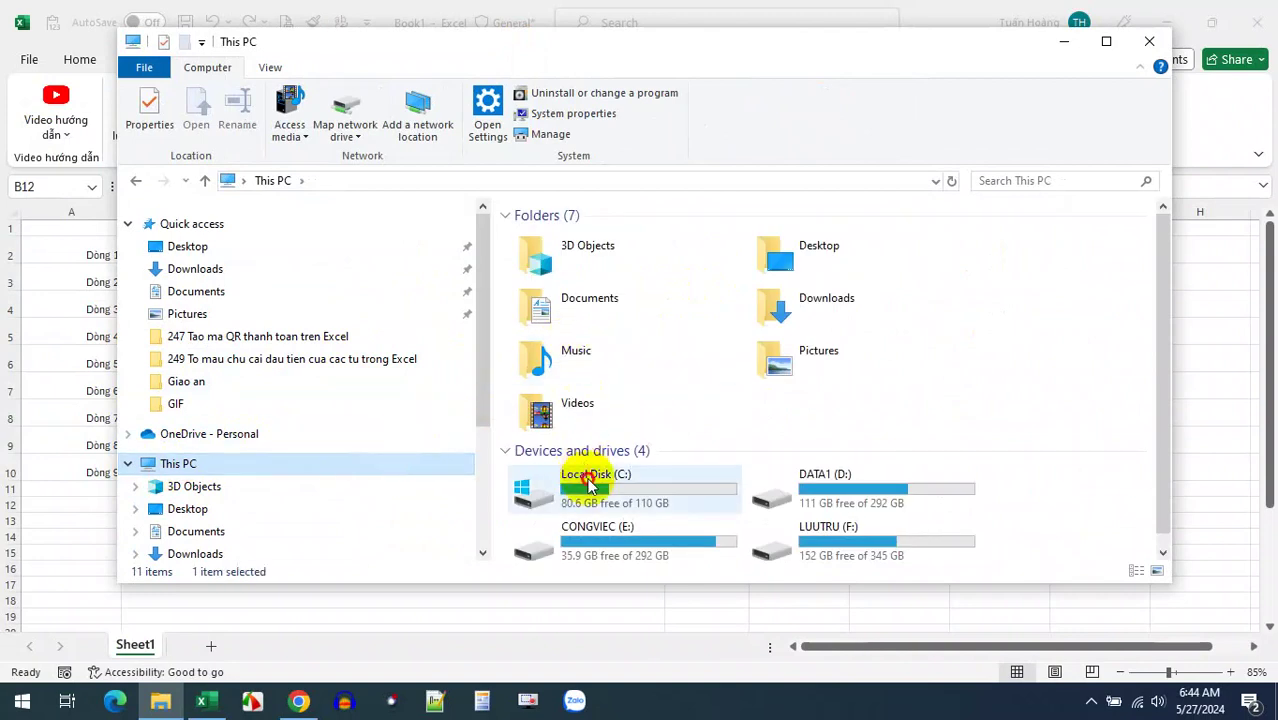
pyautogui.doubleClick(588, 484)
pyautogui.click(556, 254)
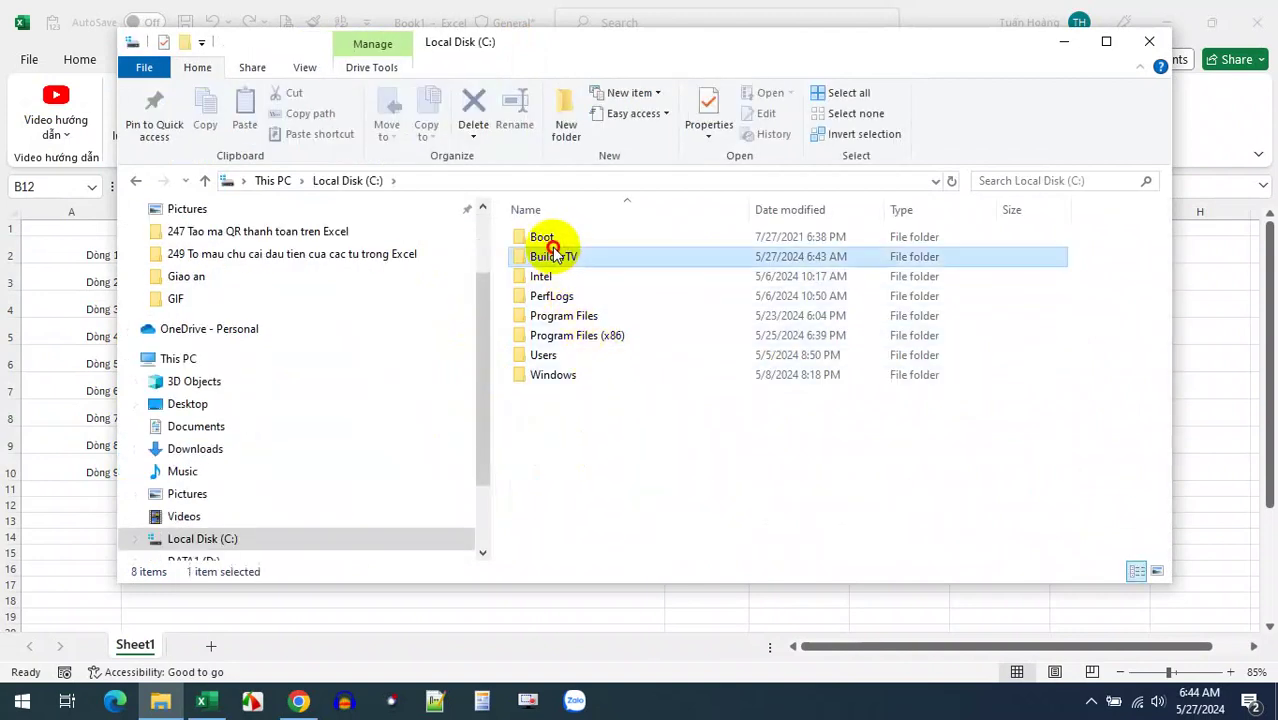
pyautogui.doubleClick(556, 254)
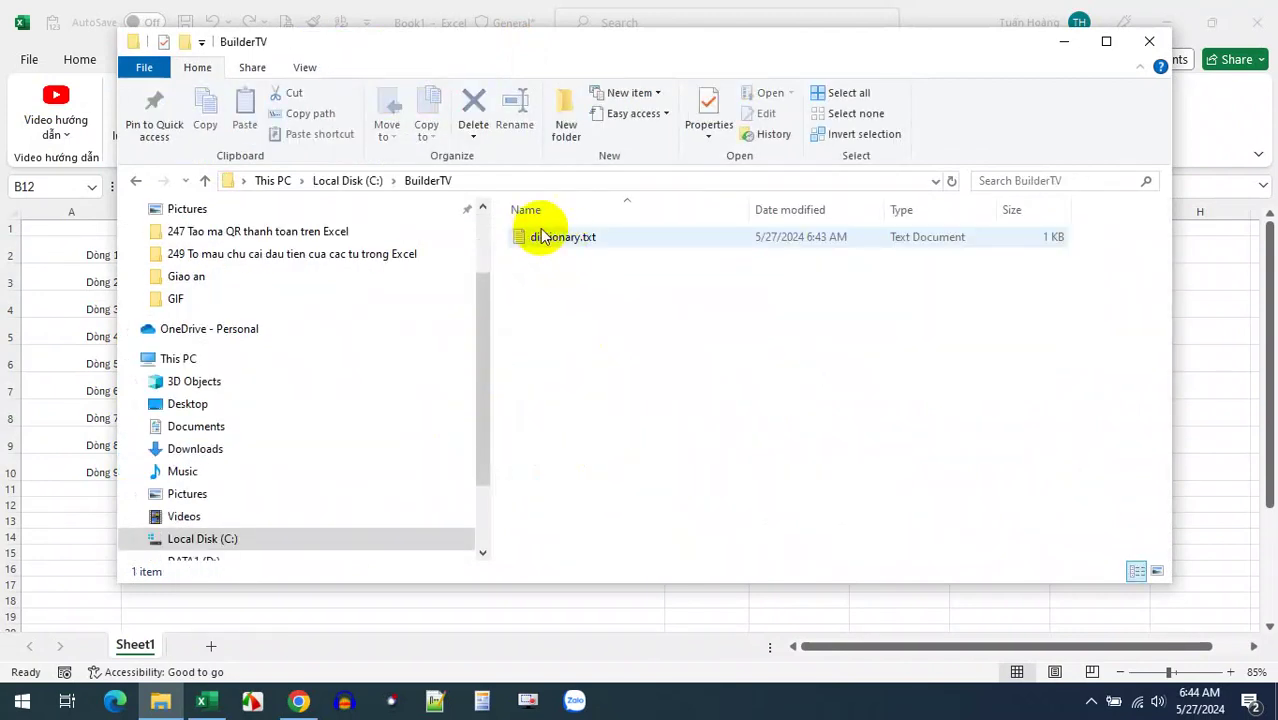
pyautogui.click(456, 181)
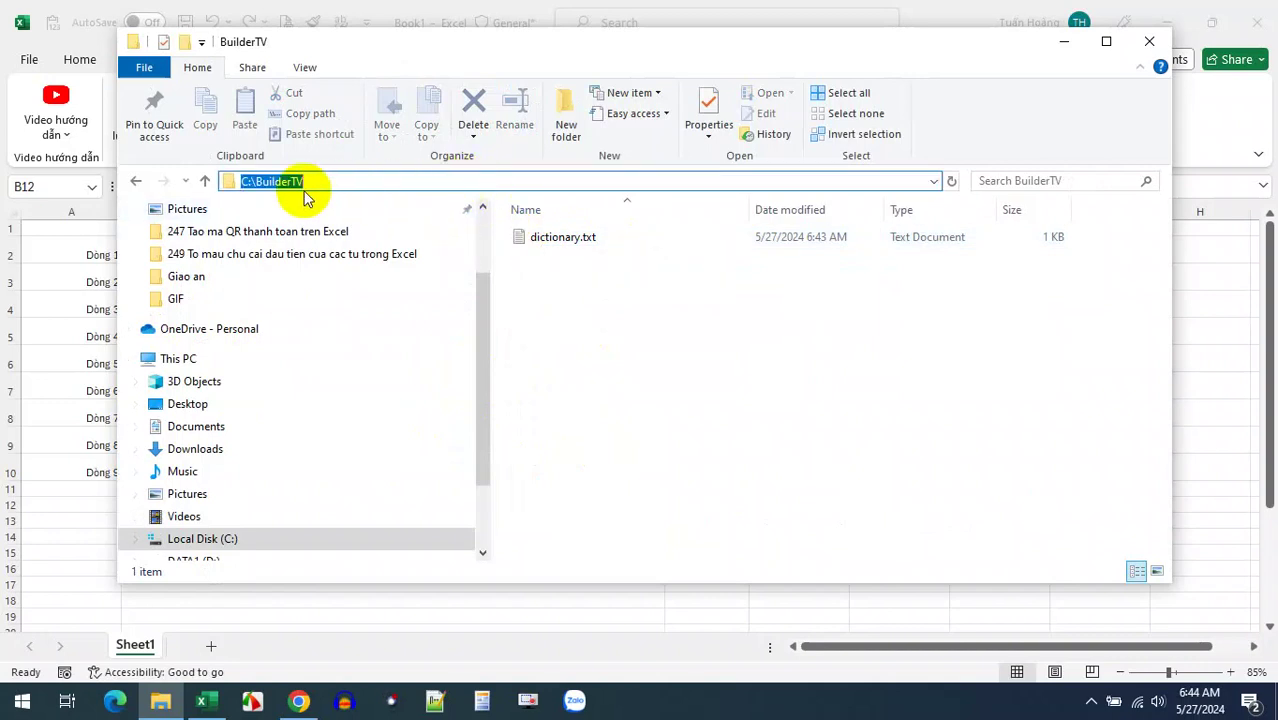
pyautogui.doubleClick(590, 240)
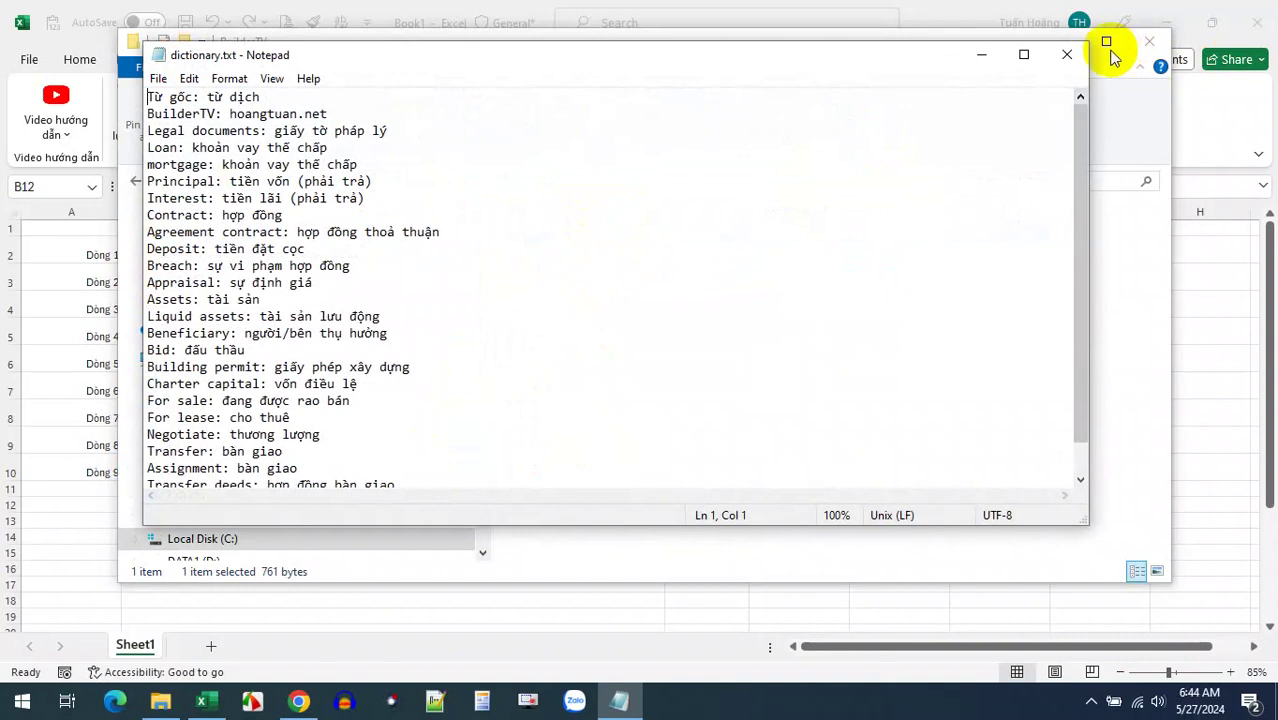
pyautogui.tripleClick(452, 282)
pyautogui.click(474, 400)
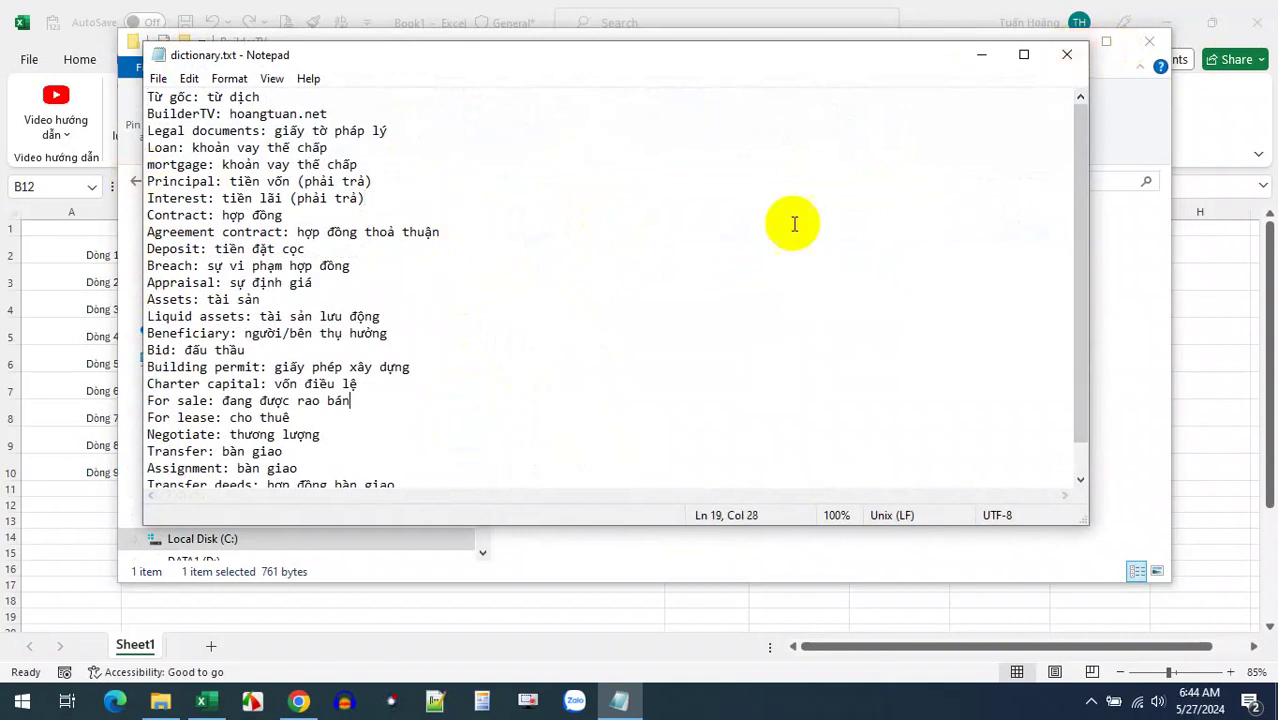
pyautogui.click(1068, 58)
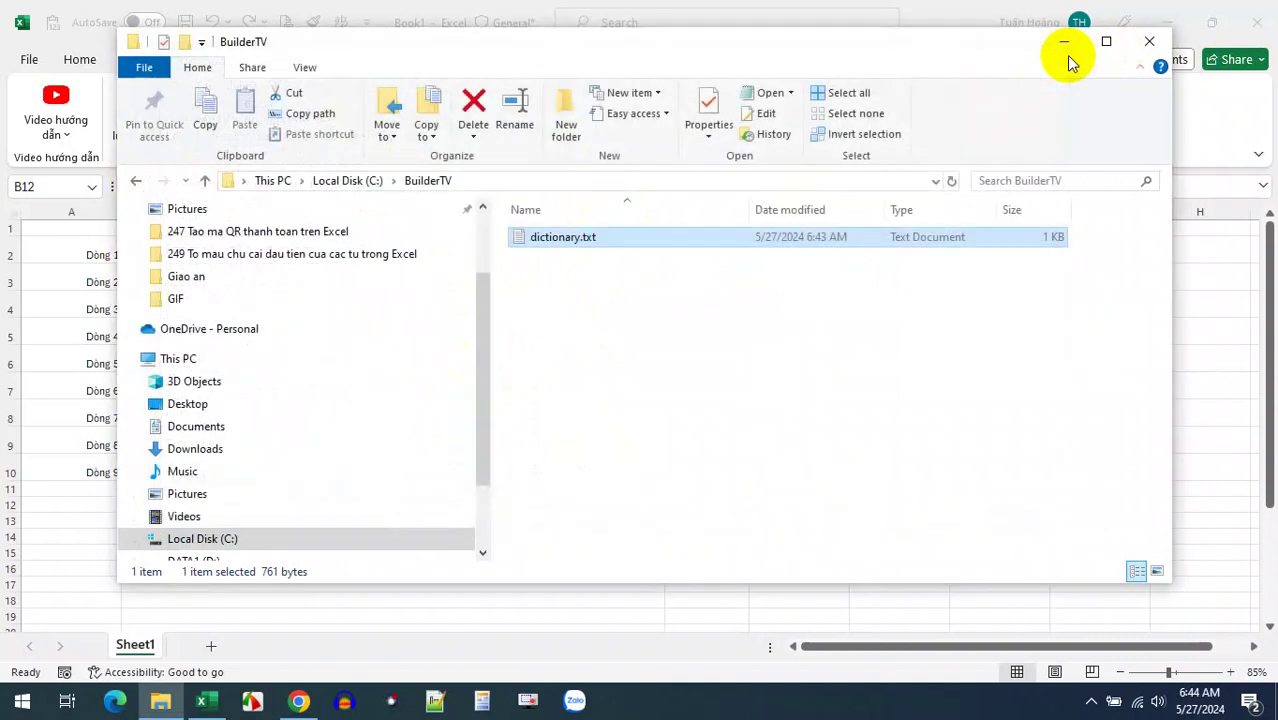
pyautogui.click(1149, 41)
pyautogui.click(586, 413)
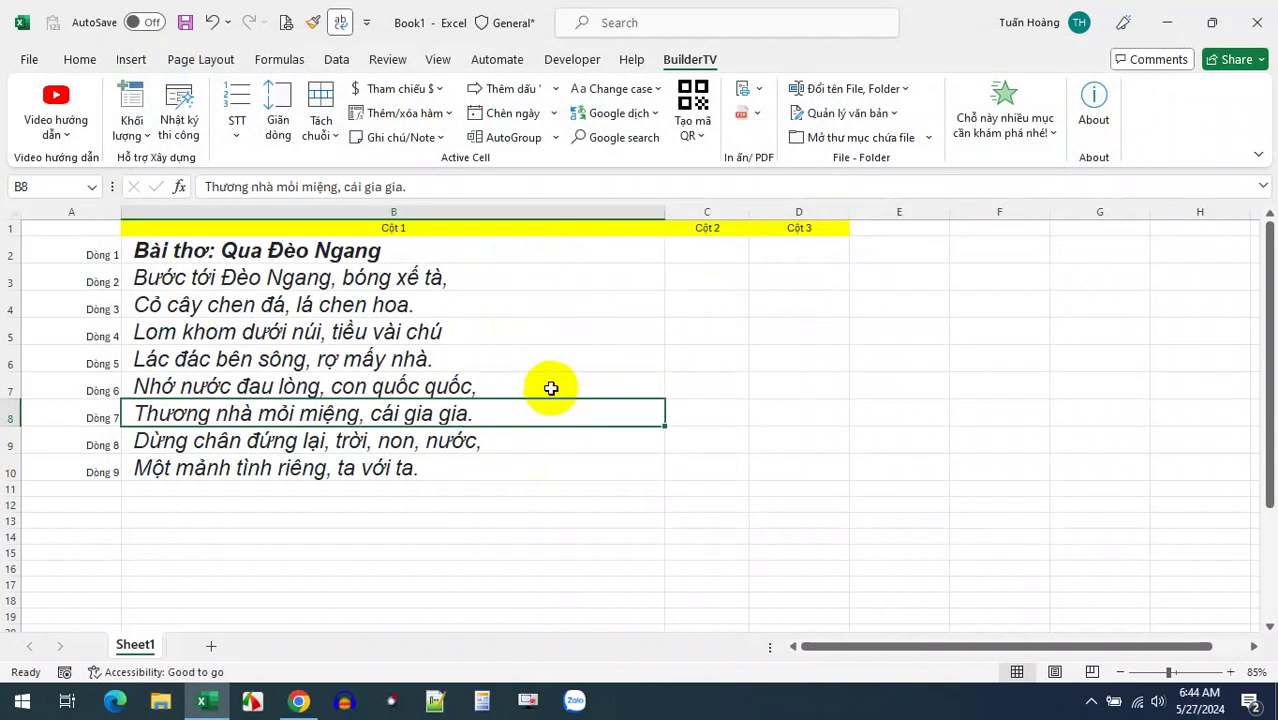
# - Dismiss the Google dịch menu and select the nine Vietnamese poem lines in B2:B10
pyautogui.click(656, 114)
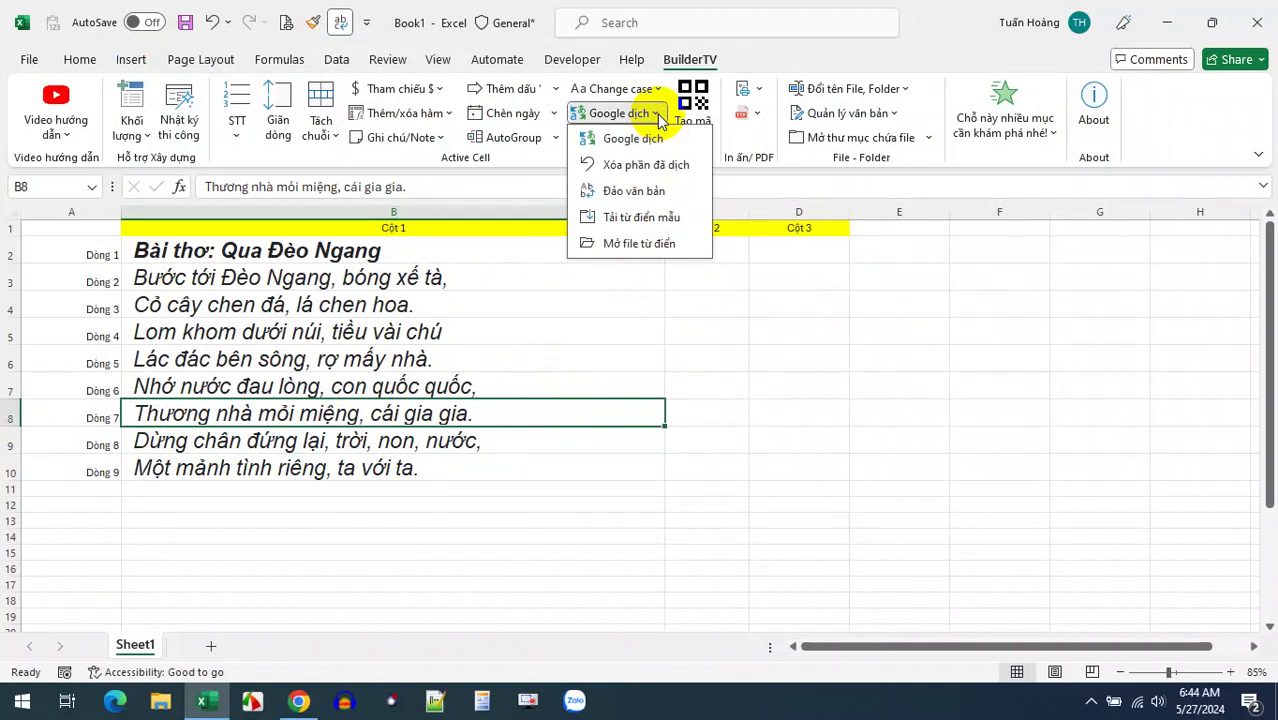
pyautogui.click(736, 275)
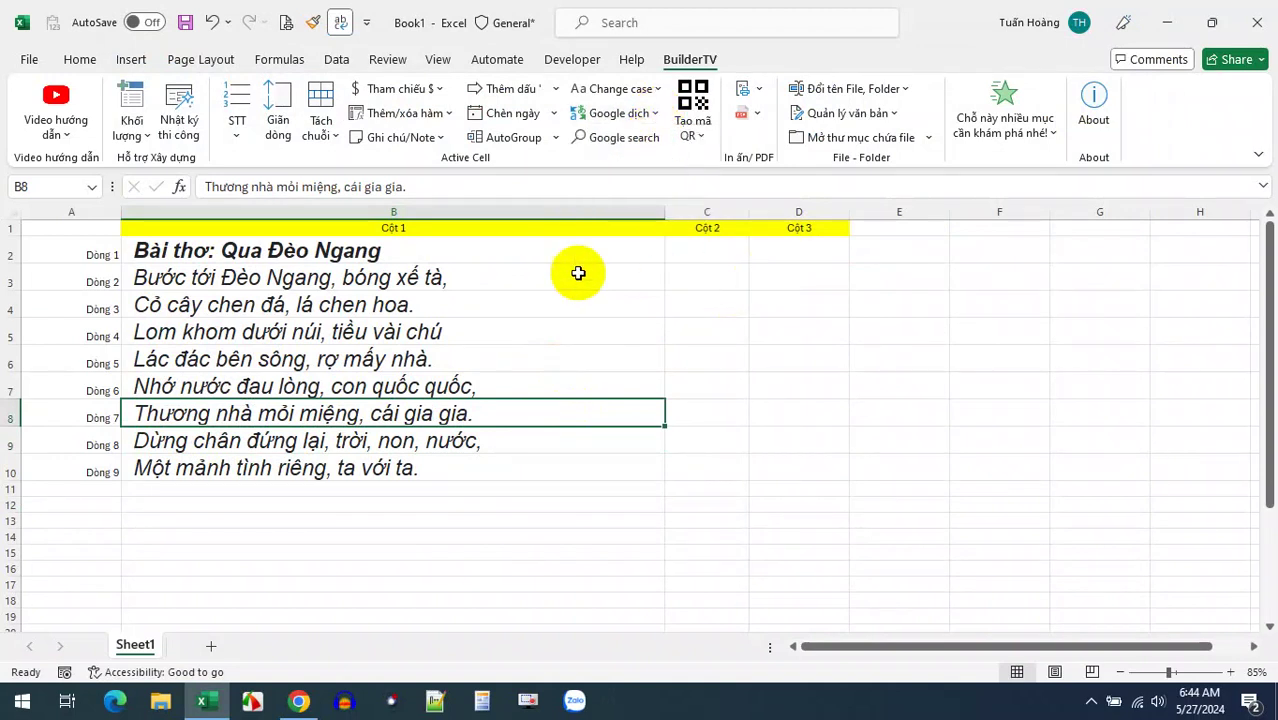
pyautogui.moveTo(576, 256); pyautogui.dragTo(531, 470)
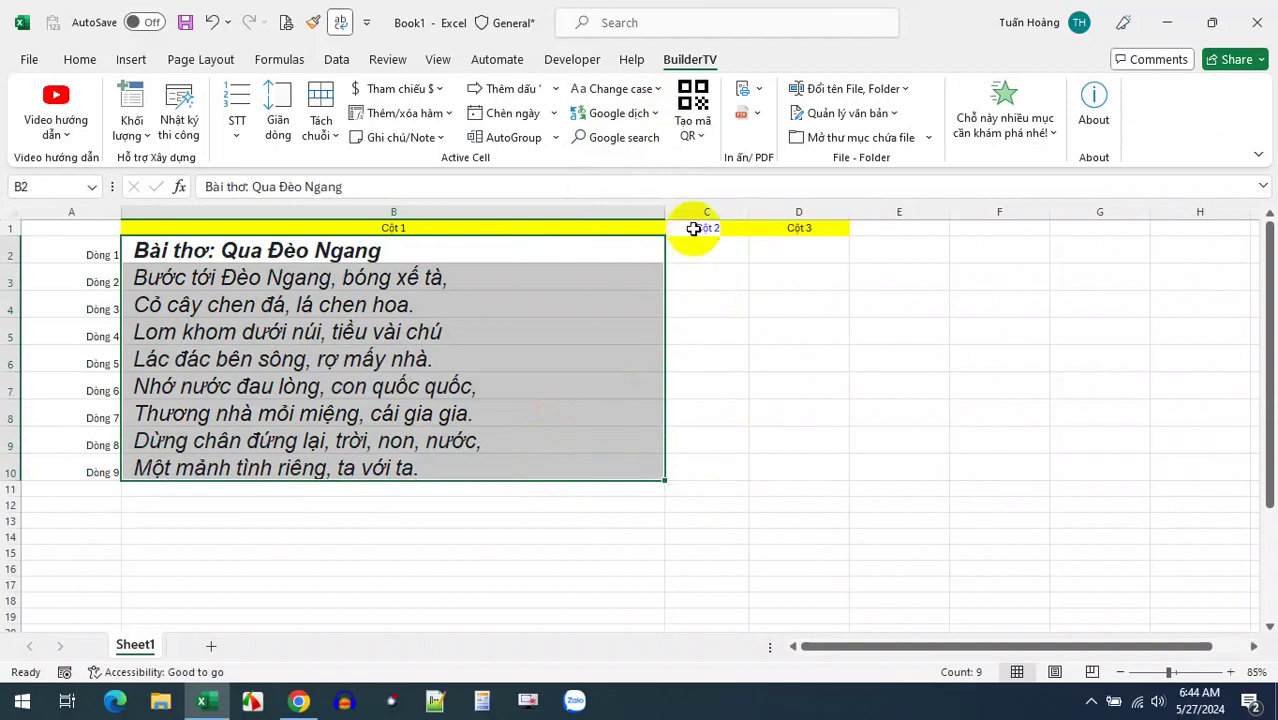